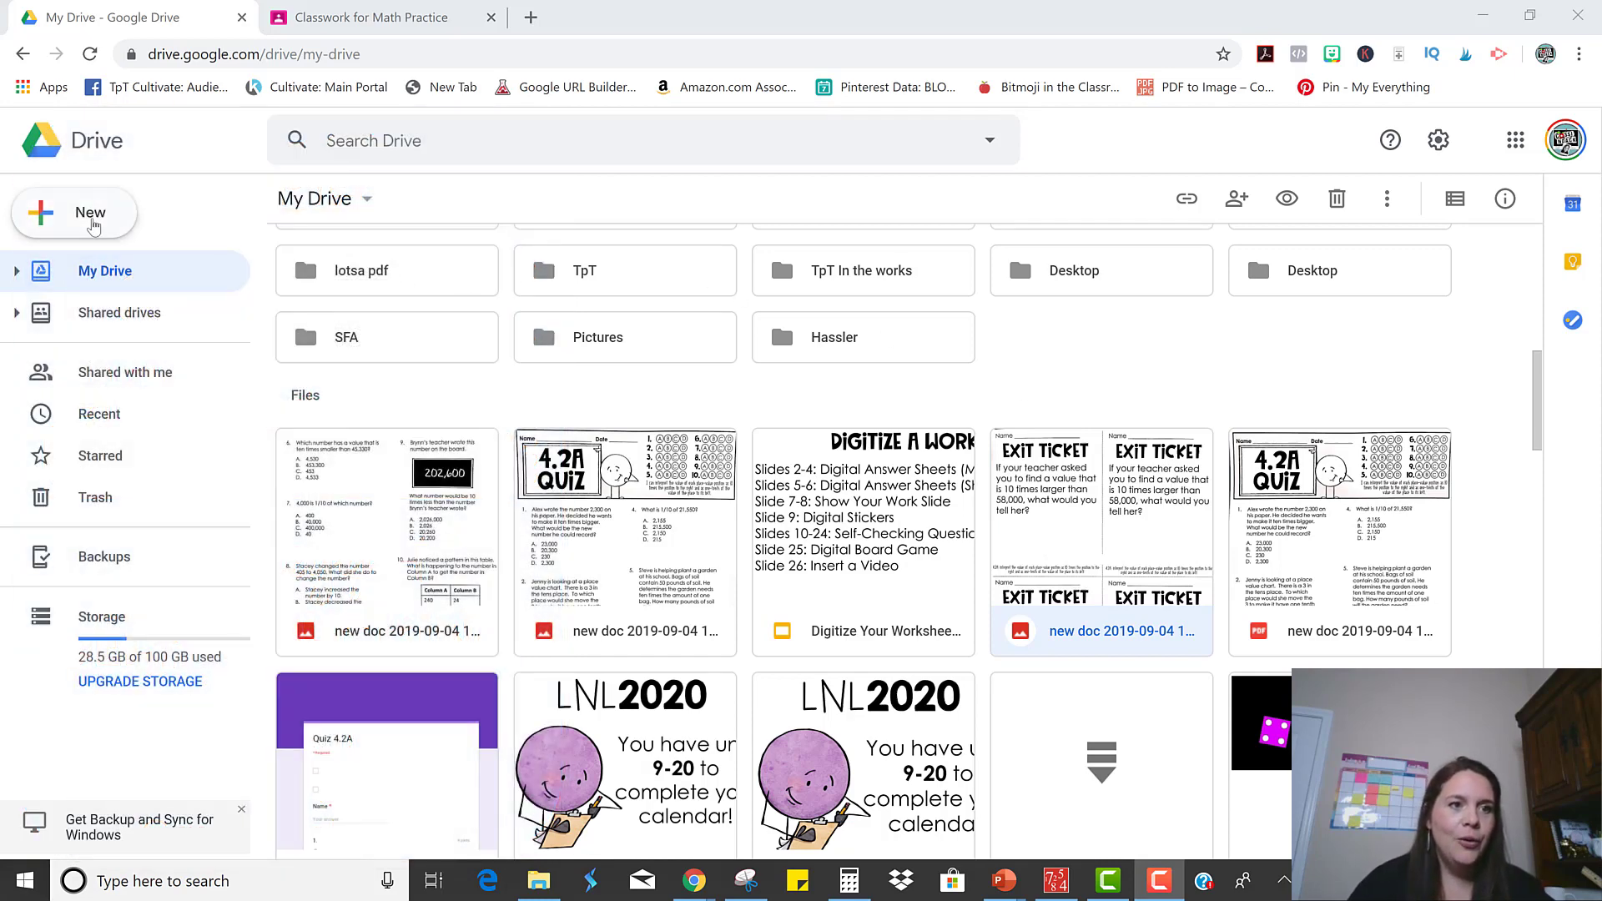
Create a blank Google Form from Drive's New > More menu
{"action": "left_click", "coordinate": [89, 217]}
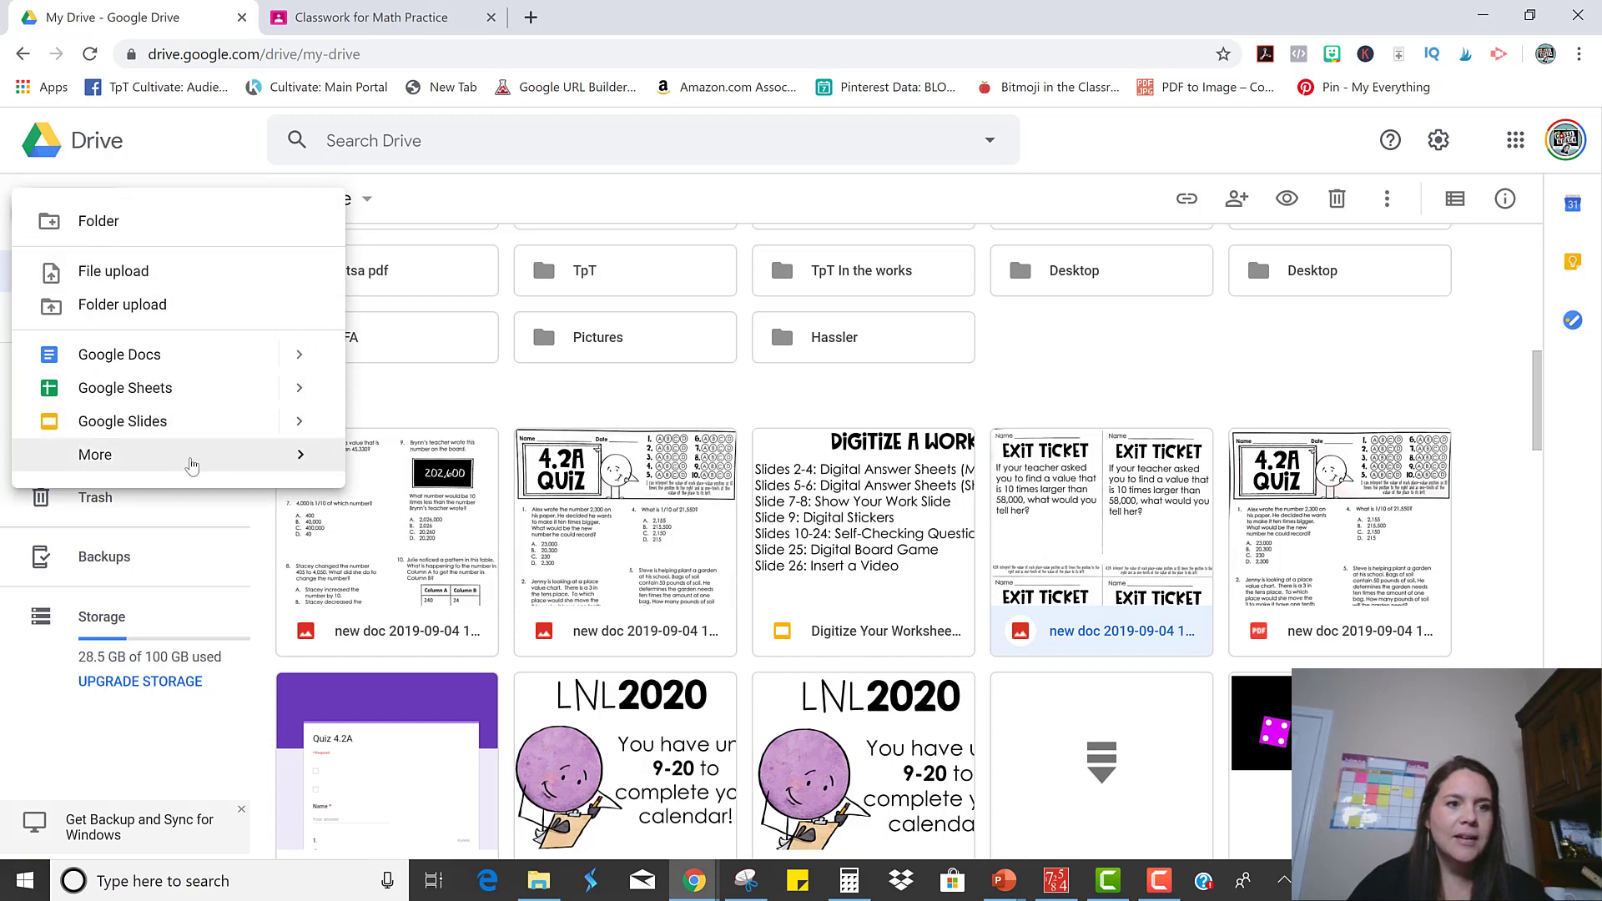
{"action": "mouse_move", "coordinate": [190, 457]}
{"action": "left_click", "coordinate": [394, 473]}
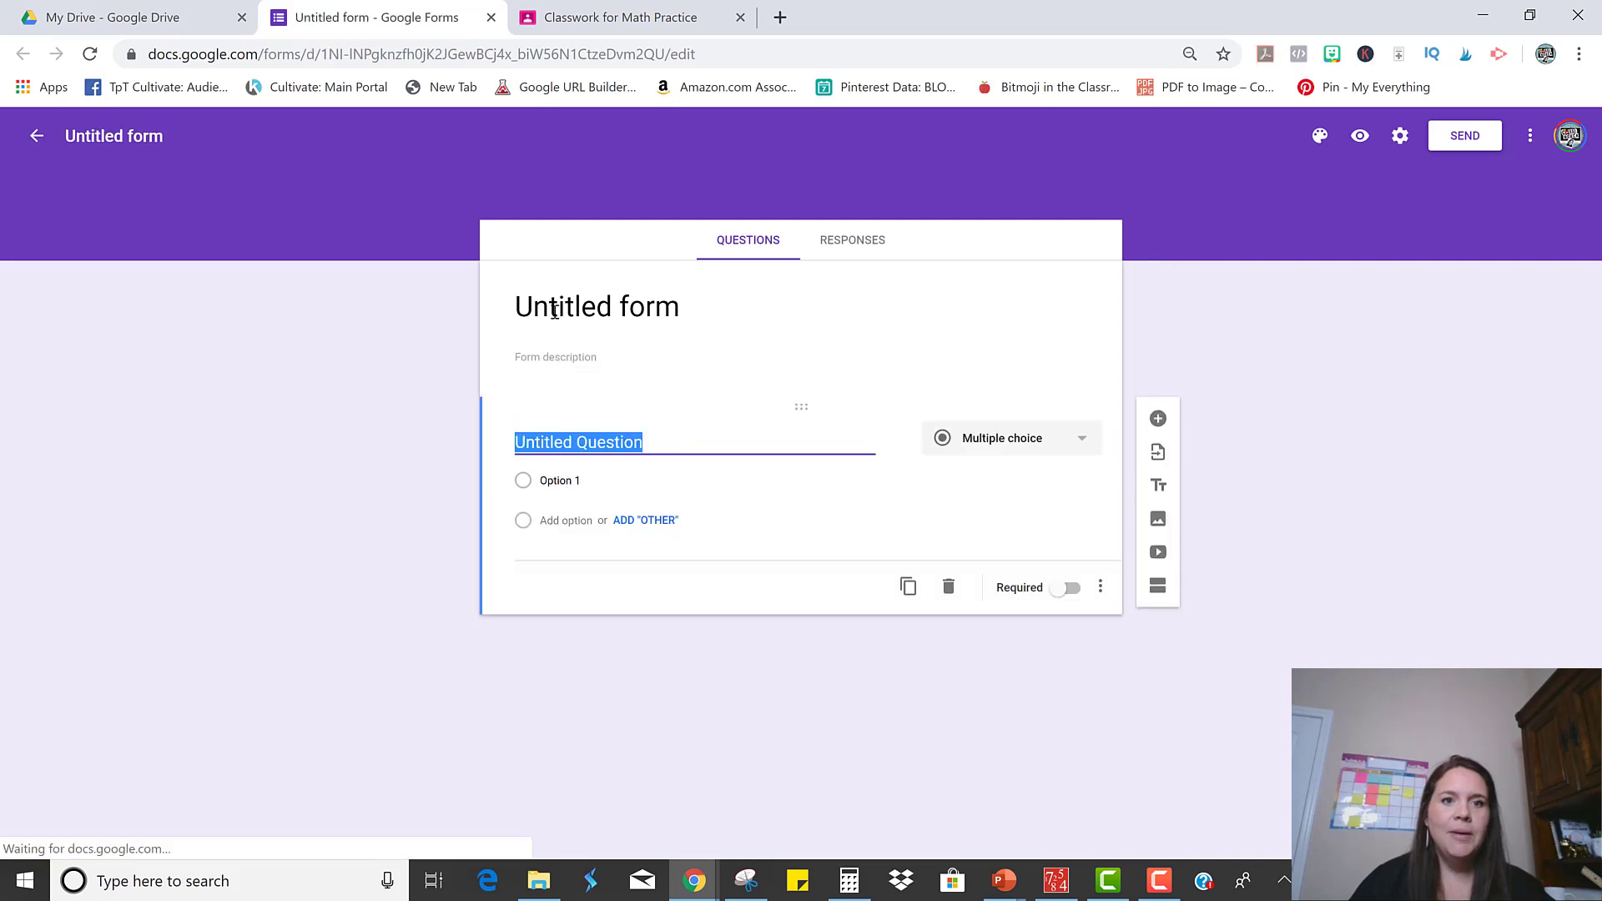
Title the form '4.2A Quiz' and bring up the Insert image dialog
{"action": "left_click", "coordinate": [554, 308]}
{"action": "type", "text": "4.2A Quiz"}
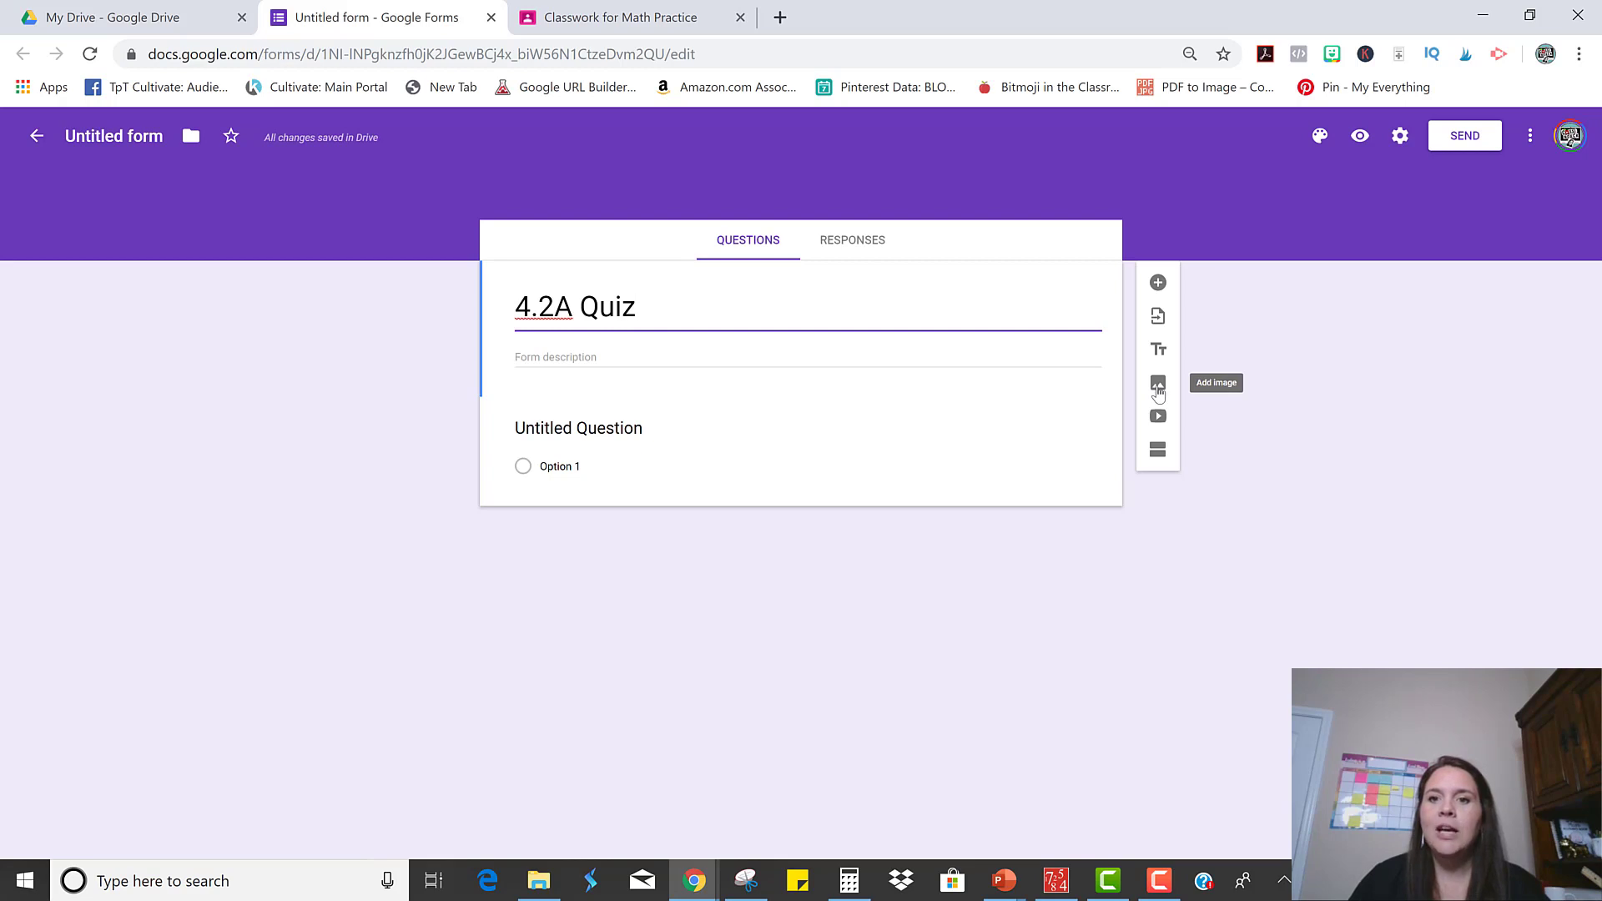
{"action": "left_click", "coordinate": [1159, 385]}
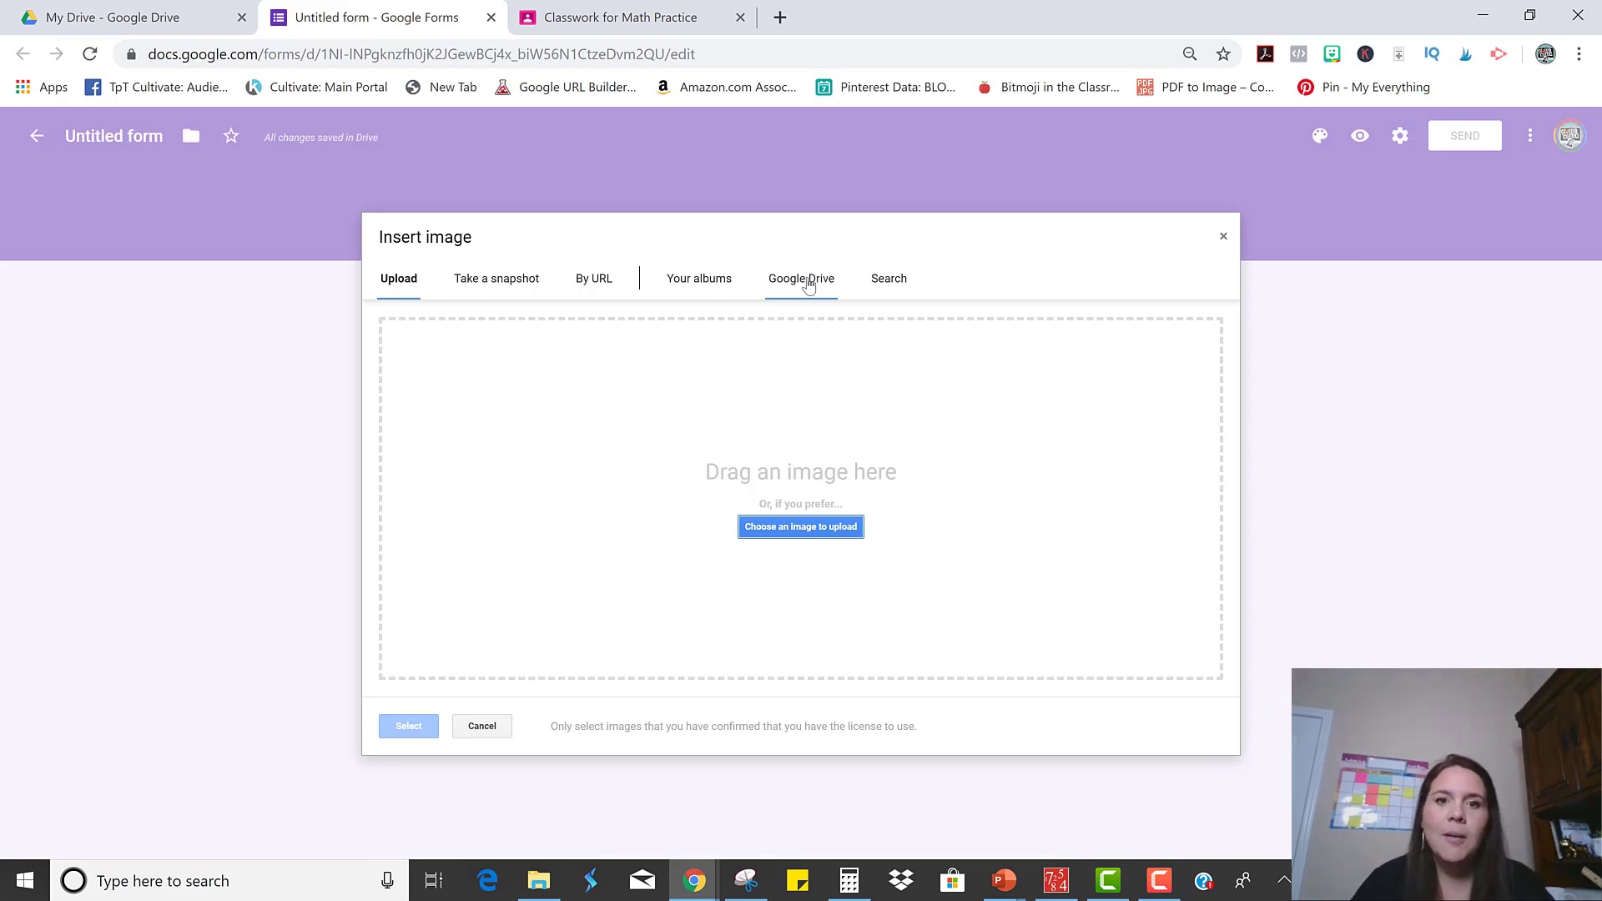
Insert the first 4.2A quiz page image from Google Drive below the title
{"action": "left_click", "coordinate": [809, 286]}
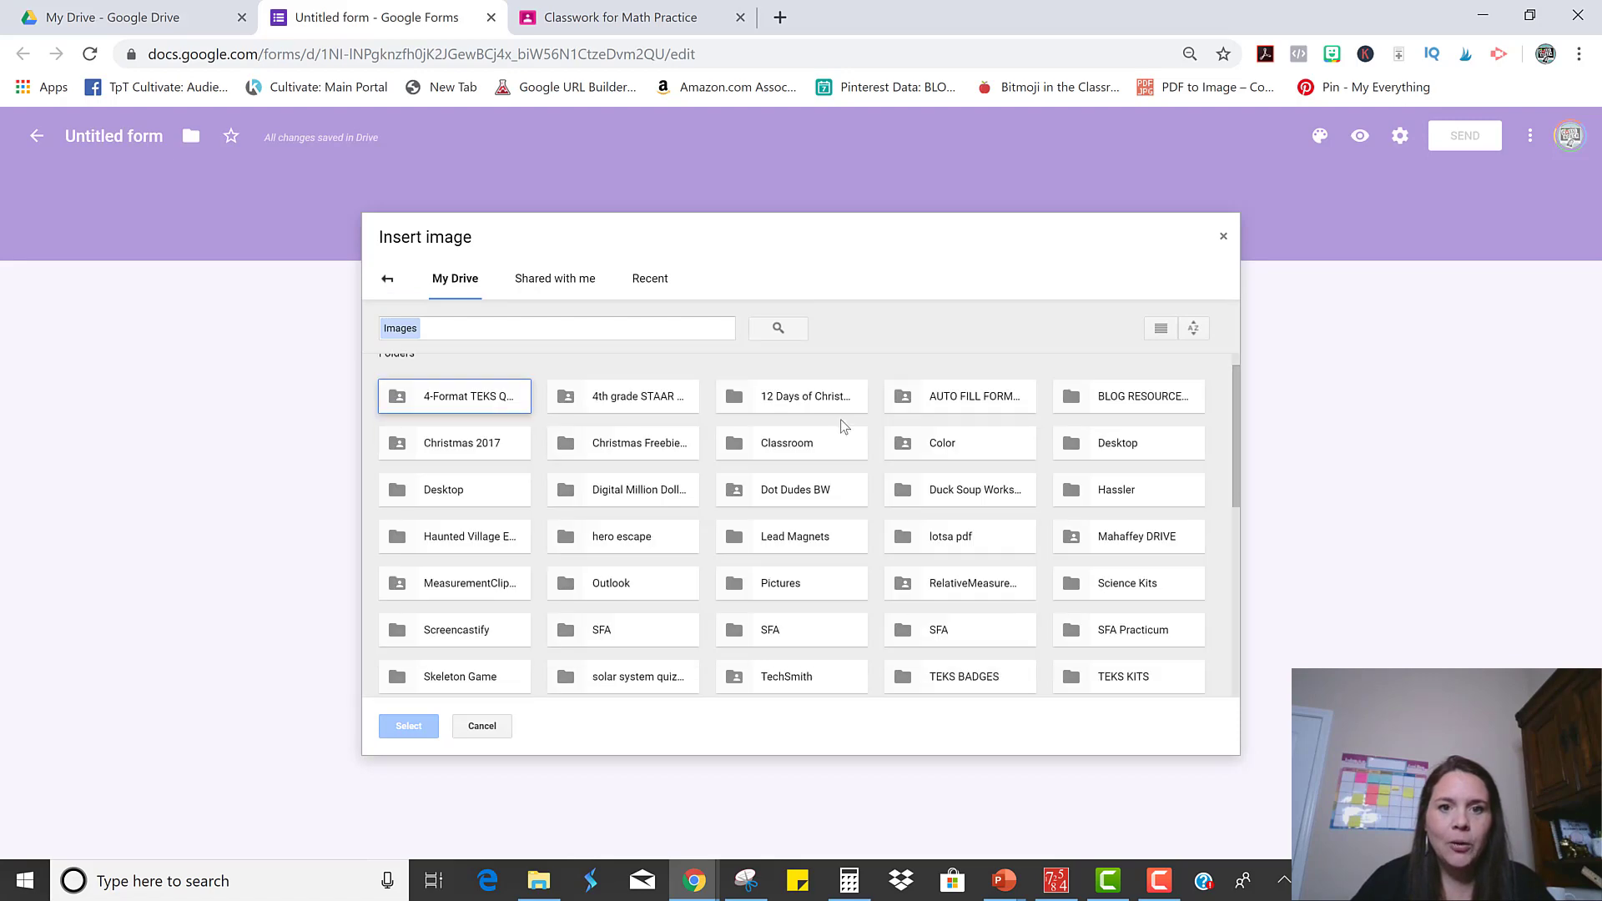
{"action": "scroll", "coordinate": [839, 431], "scroll_direction": "down", "scroll_amount": 10}
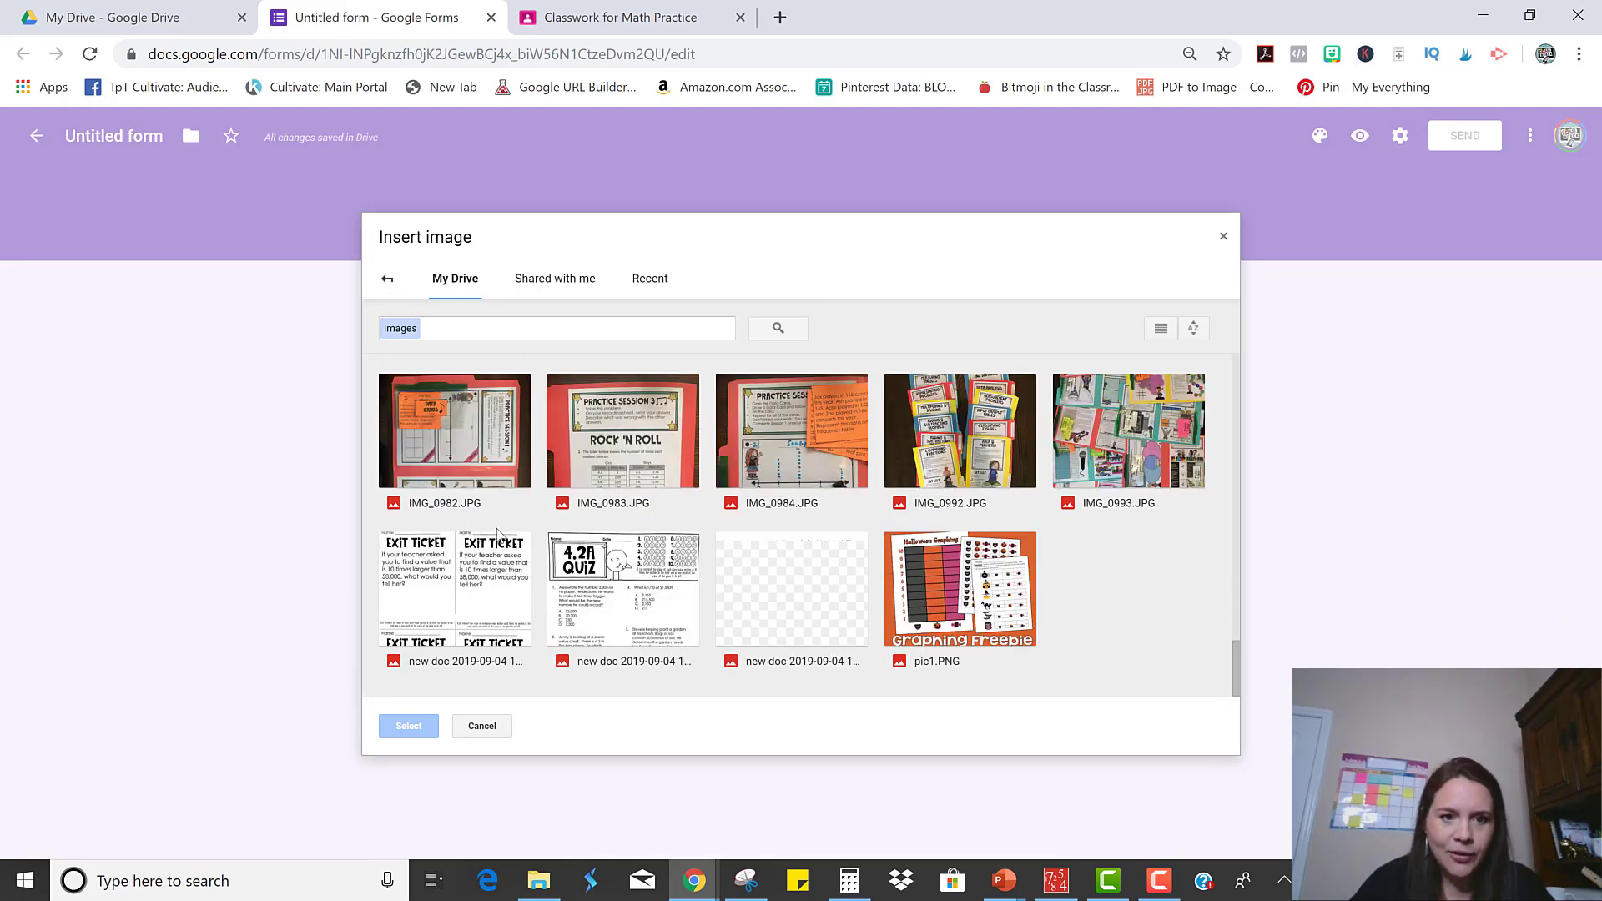
{"action": "left_click", "coordinate": [624, 586]}
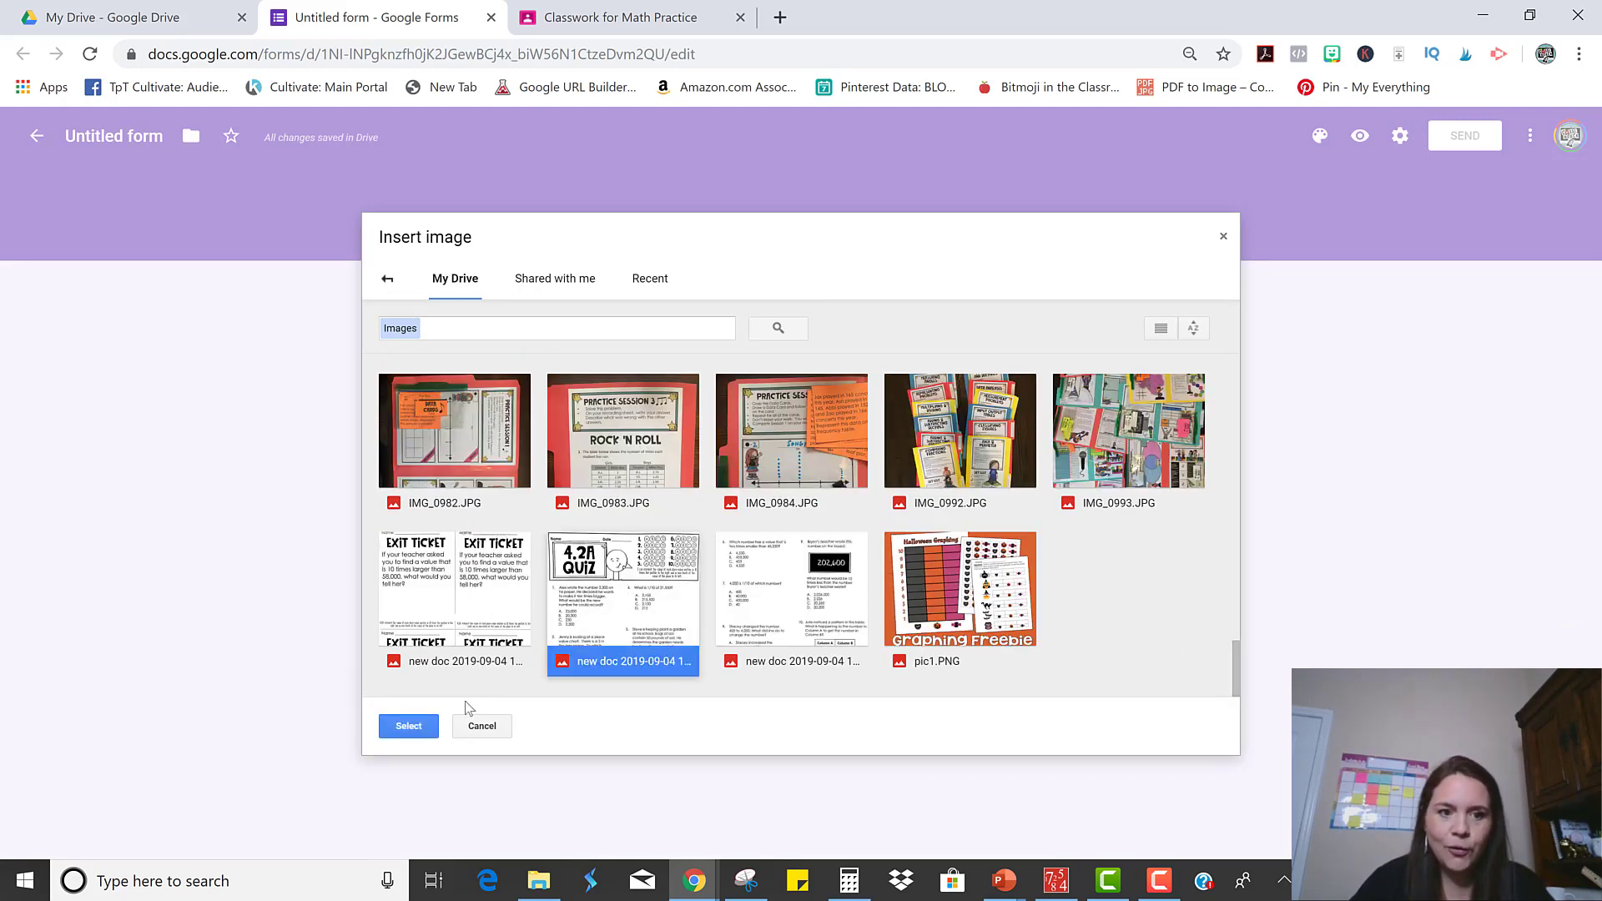
{"action": "left_click", "coordinate": [411, 726]}
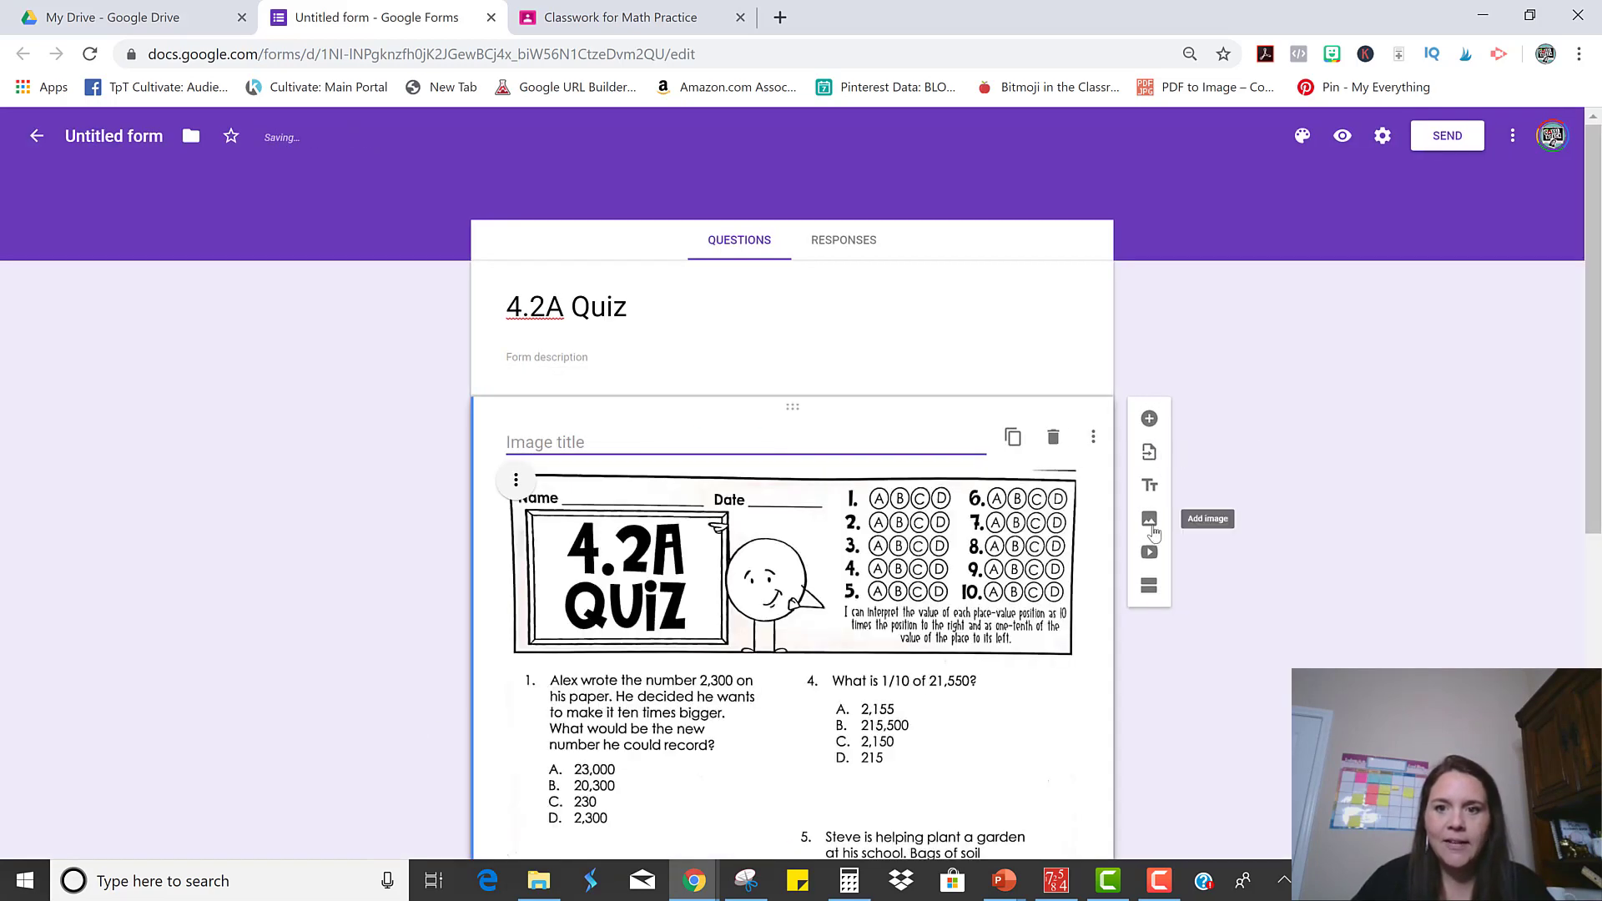
Insert the second quiz page image from Google Drive below the first
{"action": "left_click", "coordinate": [1151, 524]}
{"action": "scroll", "coordinate": [793, 497], "scroll_direction": "down", "scroll_amount": 5}
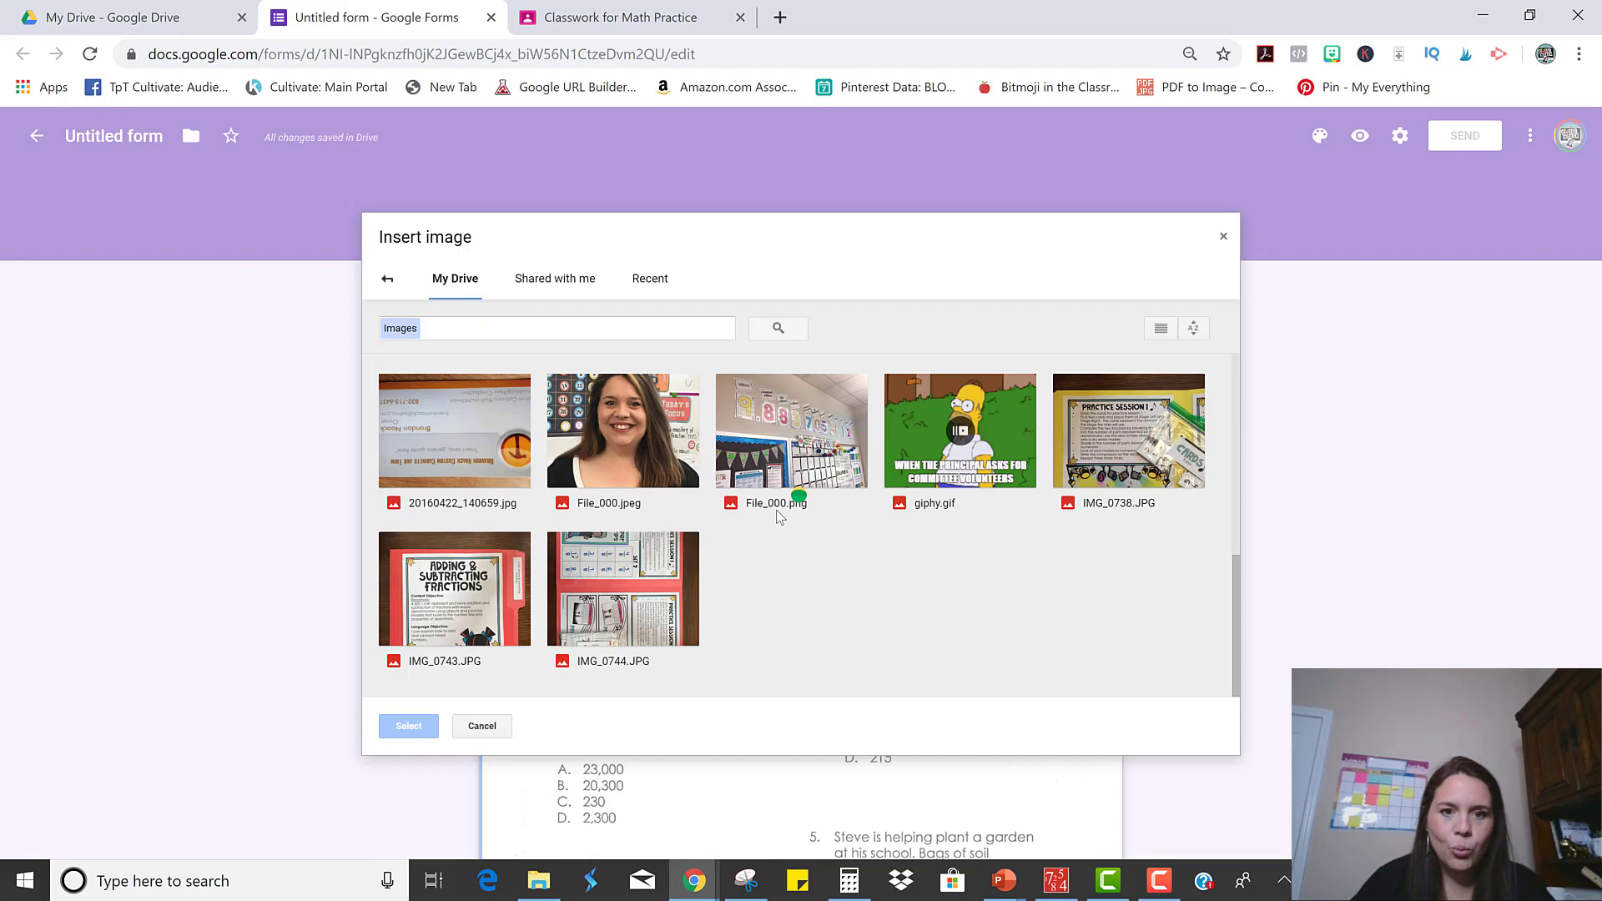
{"action": "scroll", "coordinate": [859, 555], "scroll_direction": "down", "scroll_amount": 5}
{"action": "scroll", "coordinate": [859, 555], "scroll_direction": "down", "scroll_amount": 5}
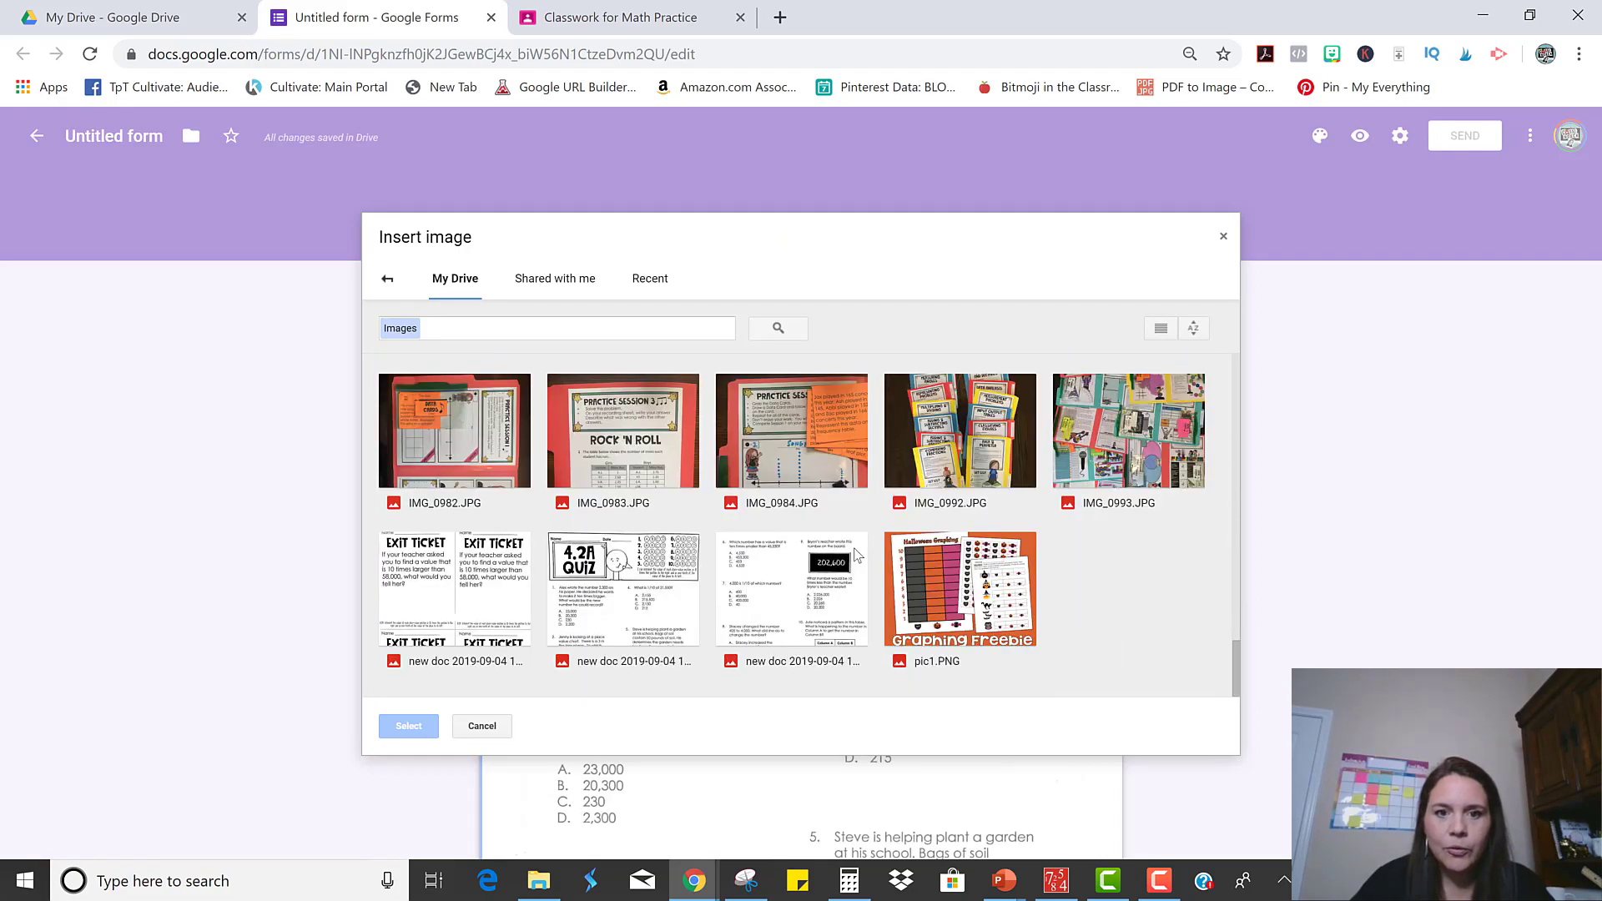
{"action": "left_click", "coordinate": [811, 596]}
{"action": "left_click", "coordinate": [408, 726]}
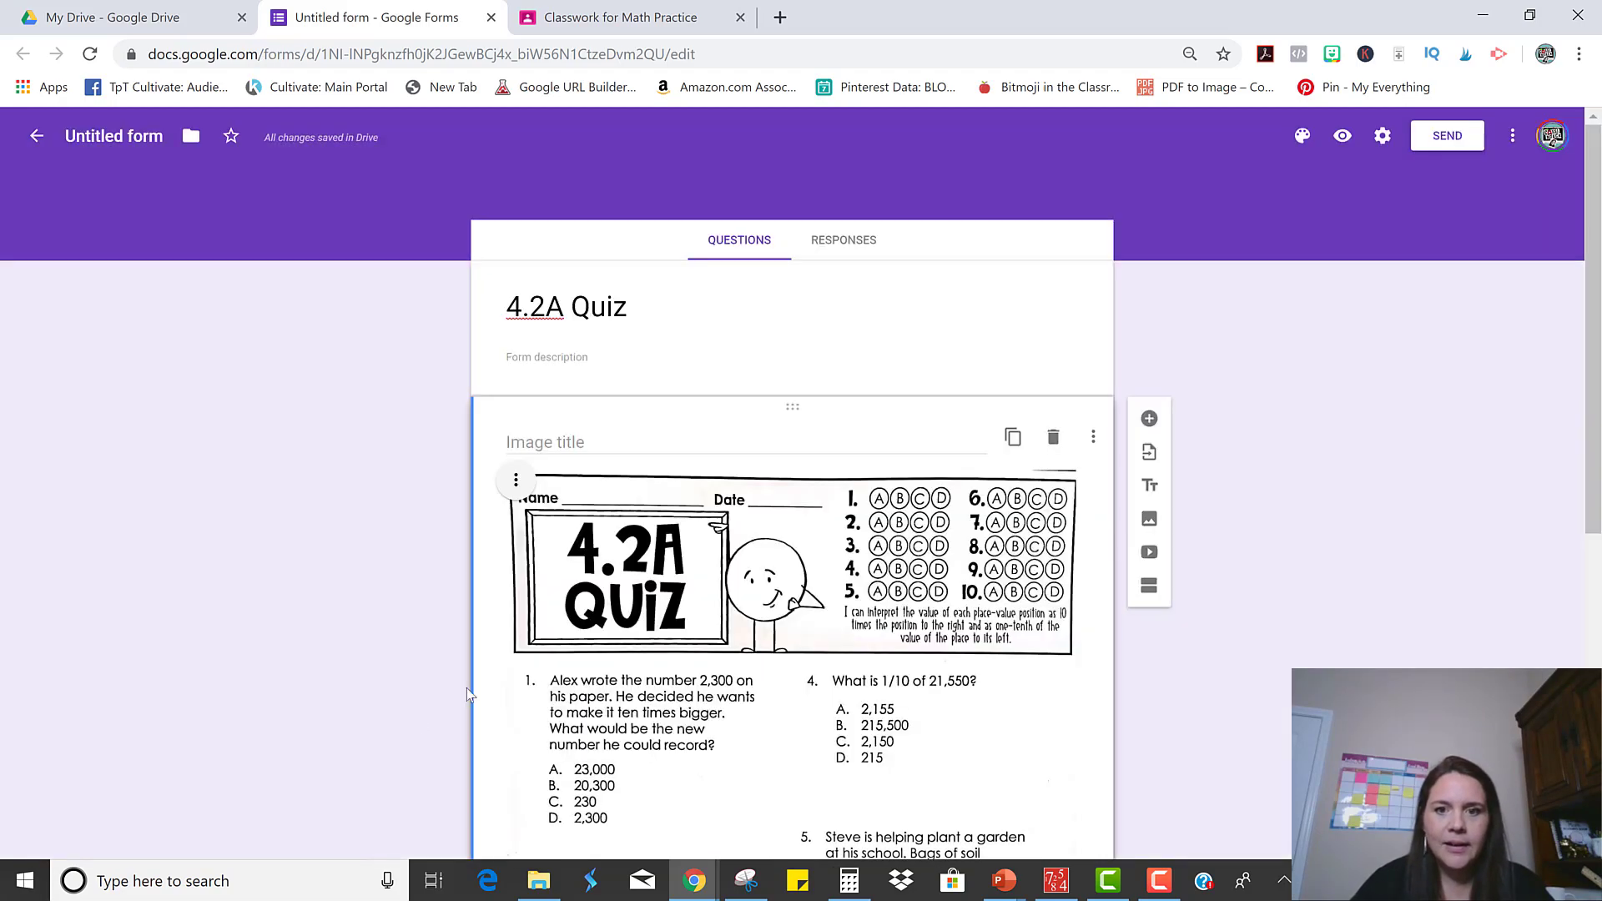
{"action": "scroll", "coordinate": [824, 538], "scroll_direction": "down", "scroll_amount": 5}
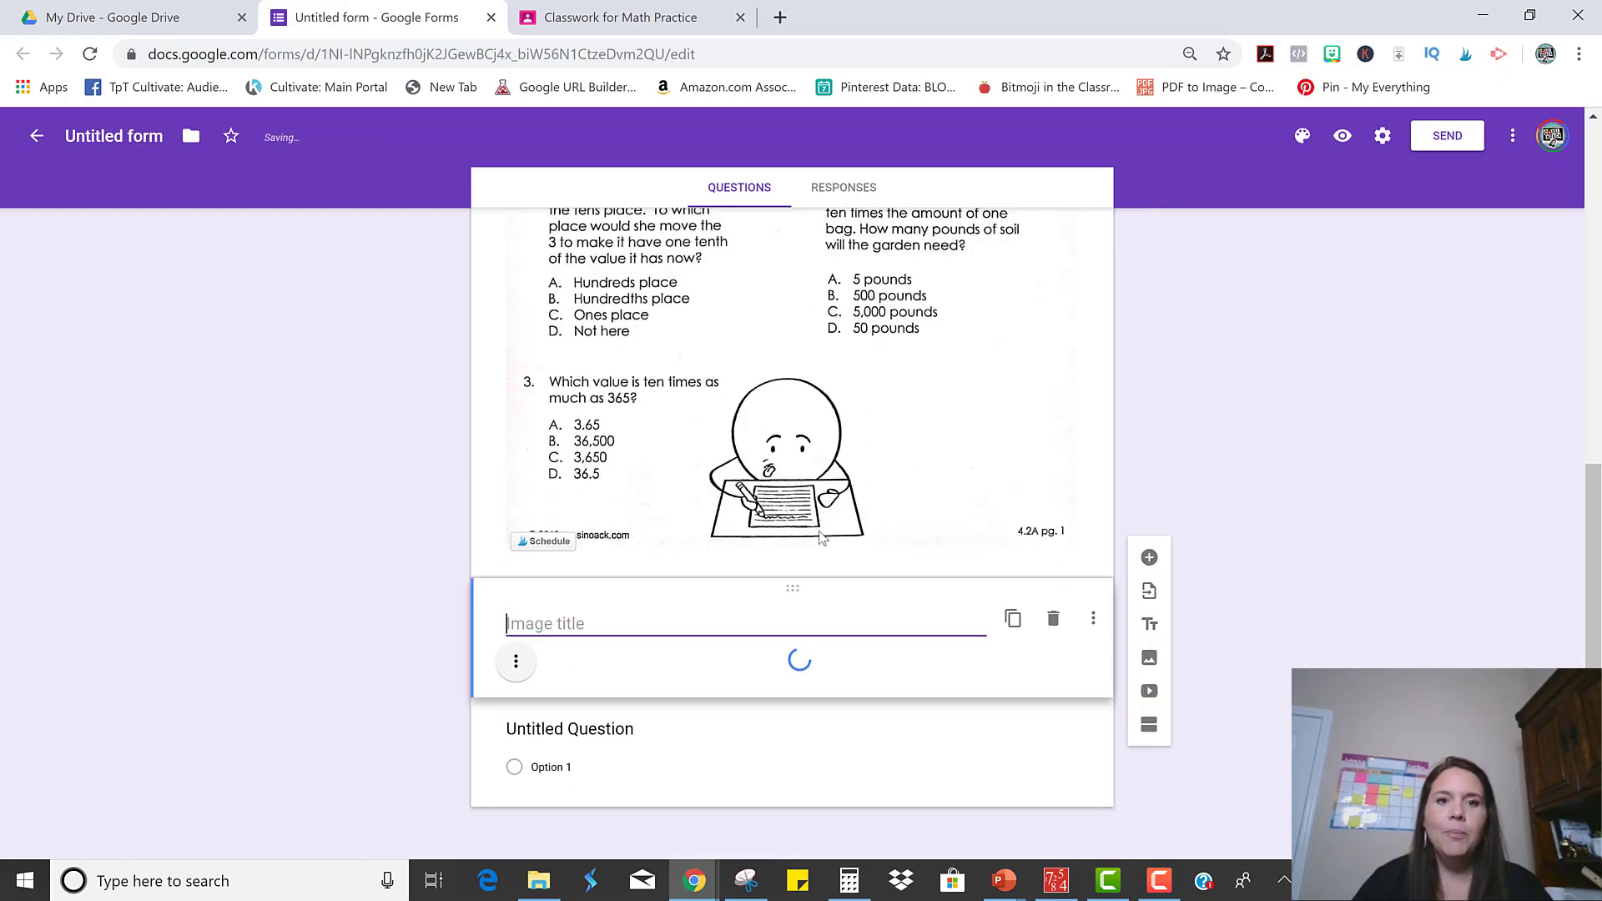
{"action": "scroll", "coordinate": [822, 539], "scroll_direction": "down", "scroll_amount": 6}
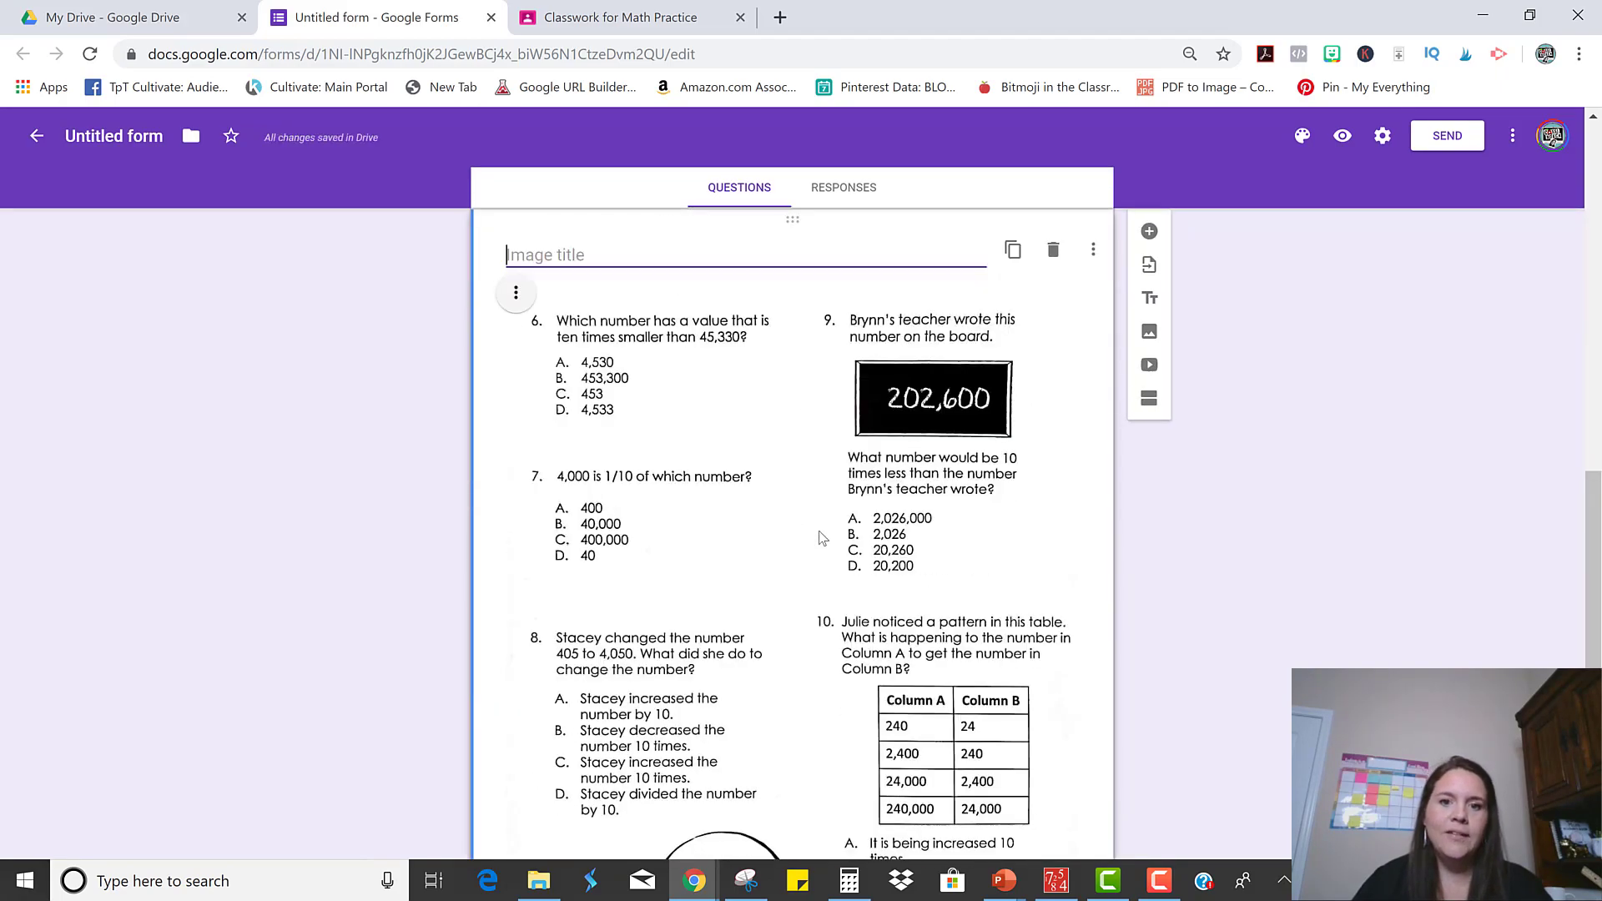
{"action": "scroll", "coordinate": [822, 538], "scroll_direction": "up", "scroll_amount": 15}
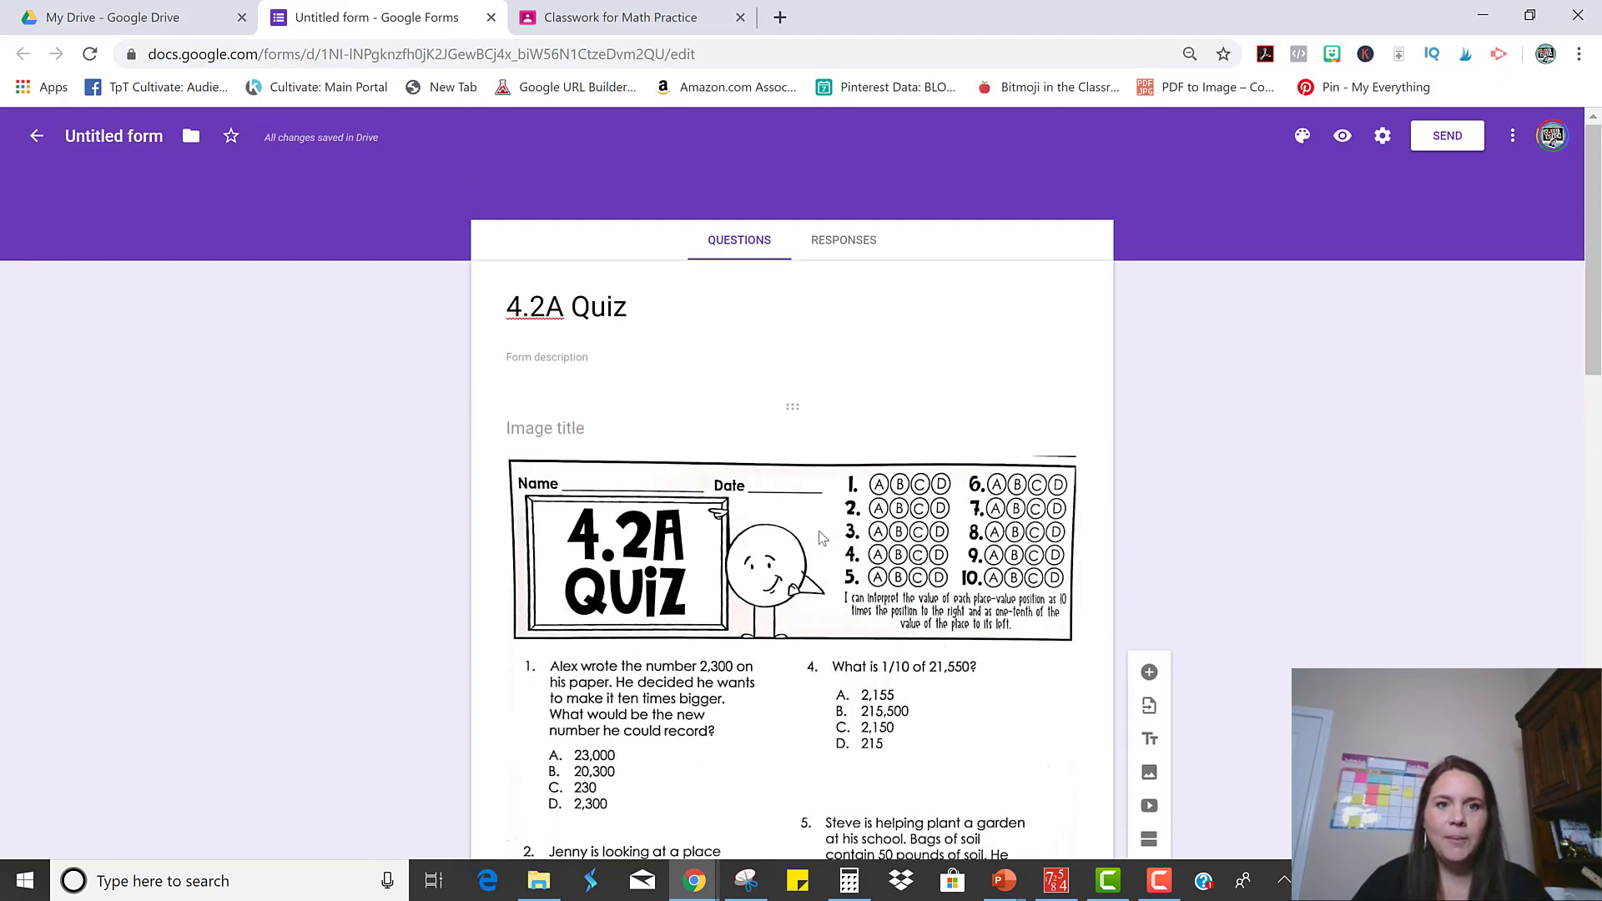
Title the first multiple-choice question '1.'
{"action": "scroll", "coordinate": [822, 538], "scroll_direction": "down", "scroll_amount": 20}
{"action": "scroll", "coordinate": [822, 538], "scroll_direction": "down", "scroll_amount": 3}
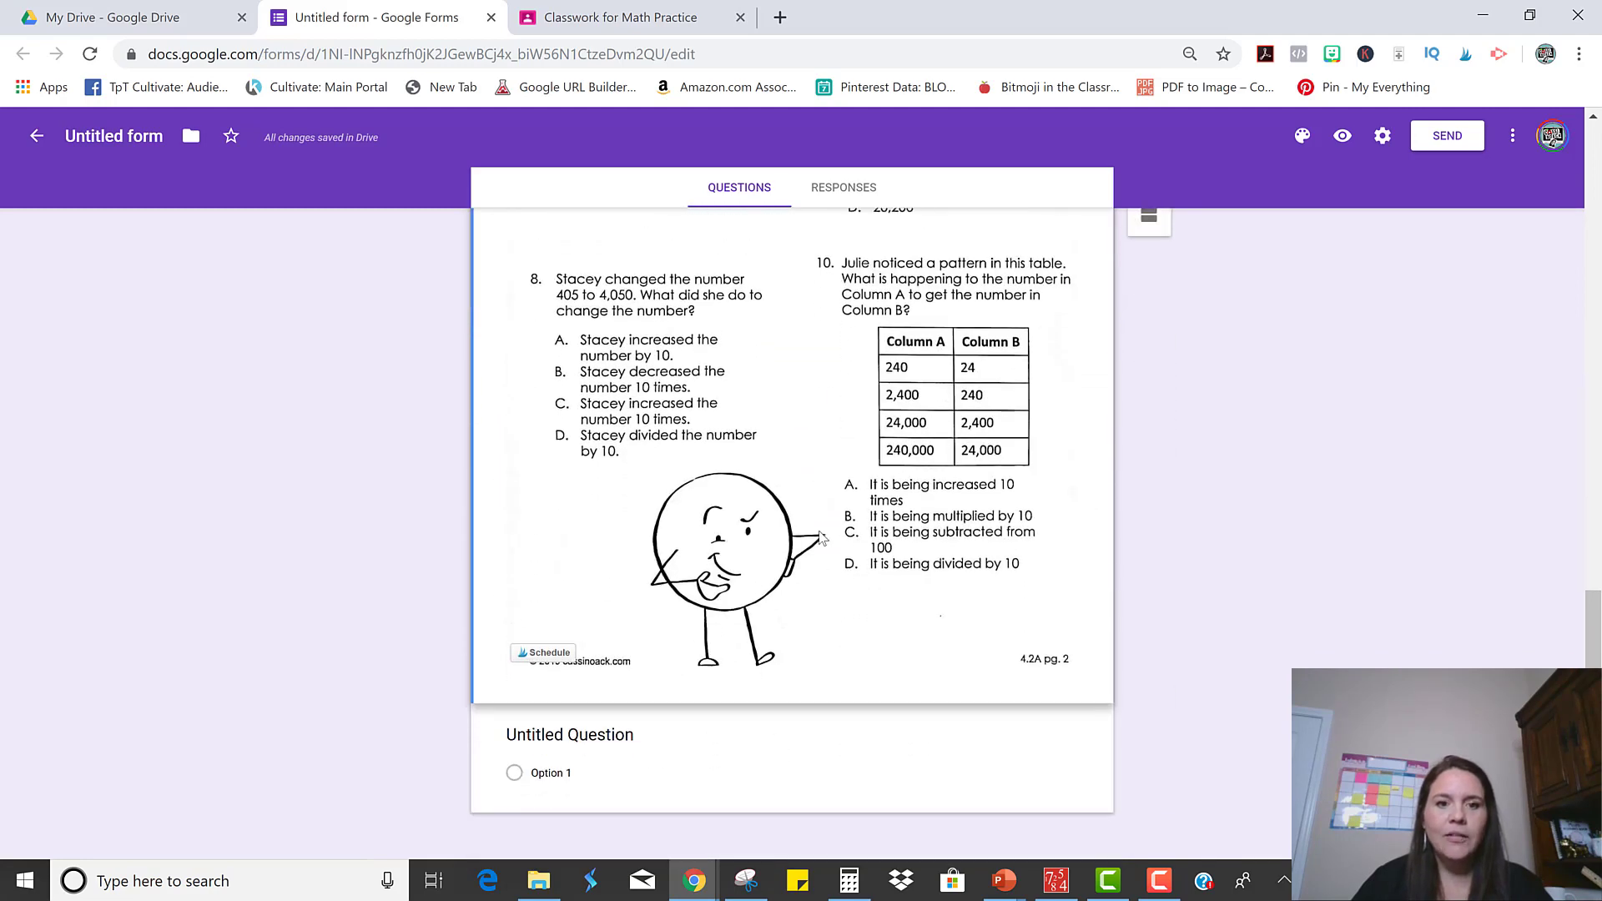
{"action": "left_click", "coordinate": [551, 734]}
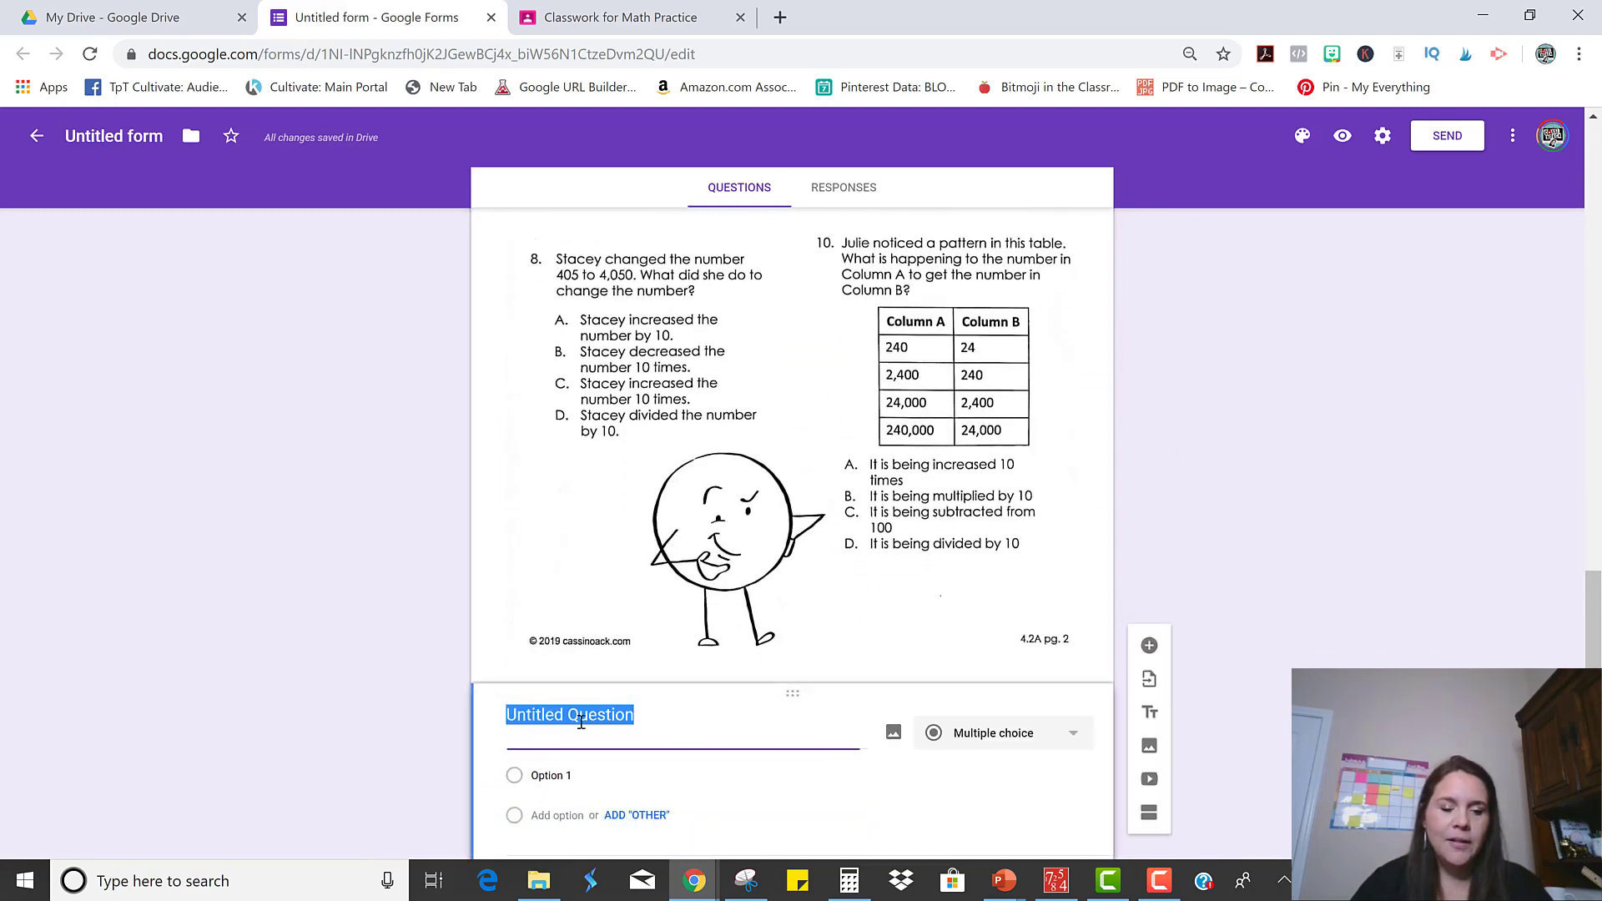
{"action": "type", "text": "1."}
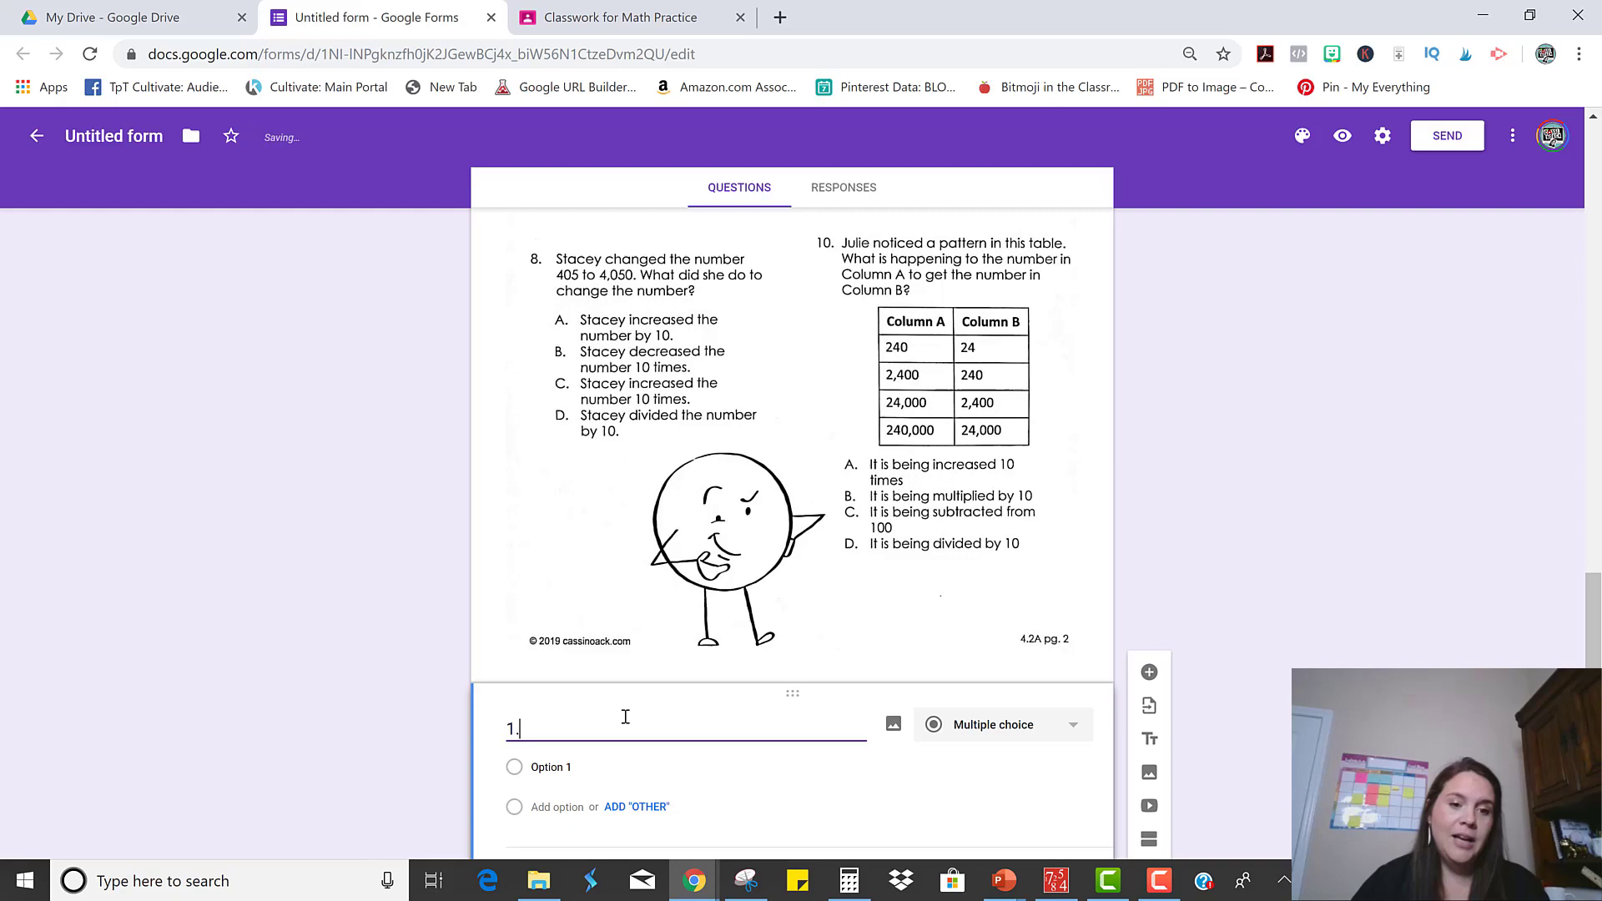
{"action": "scroll", "coordinate": [704, 560], "scroll_direction": "up", "scroll_amount": 12}
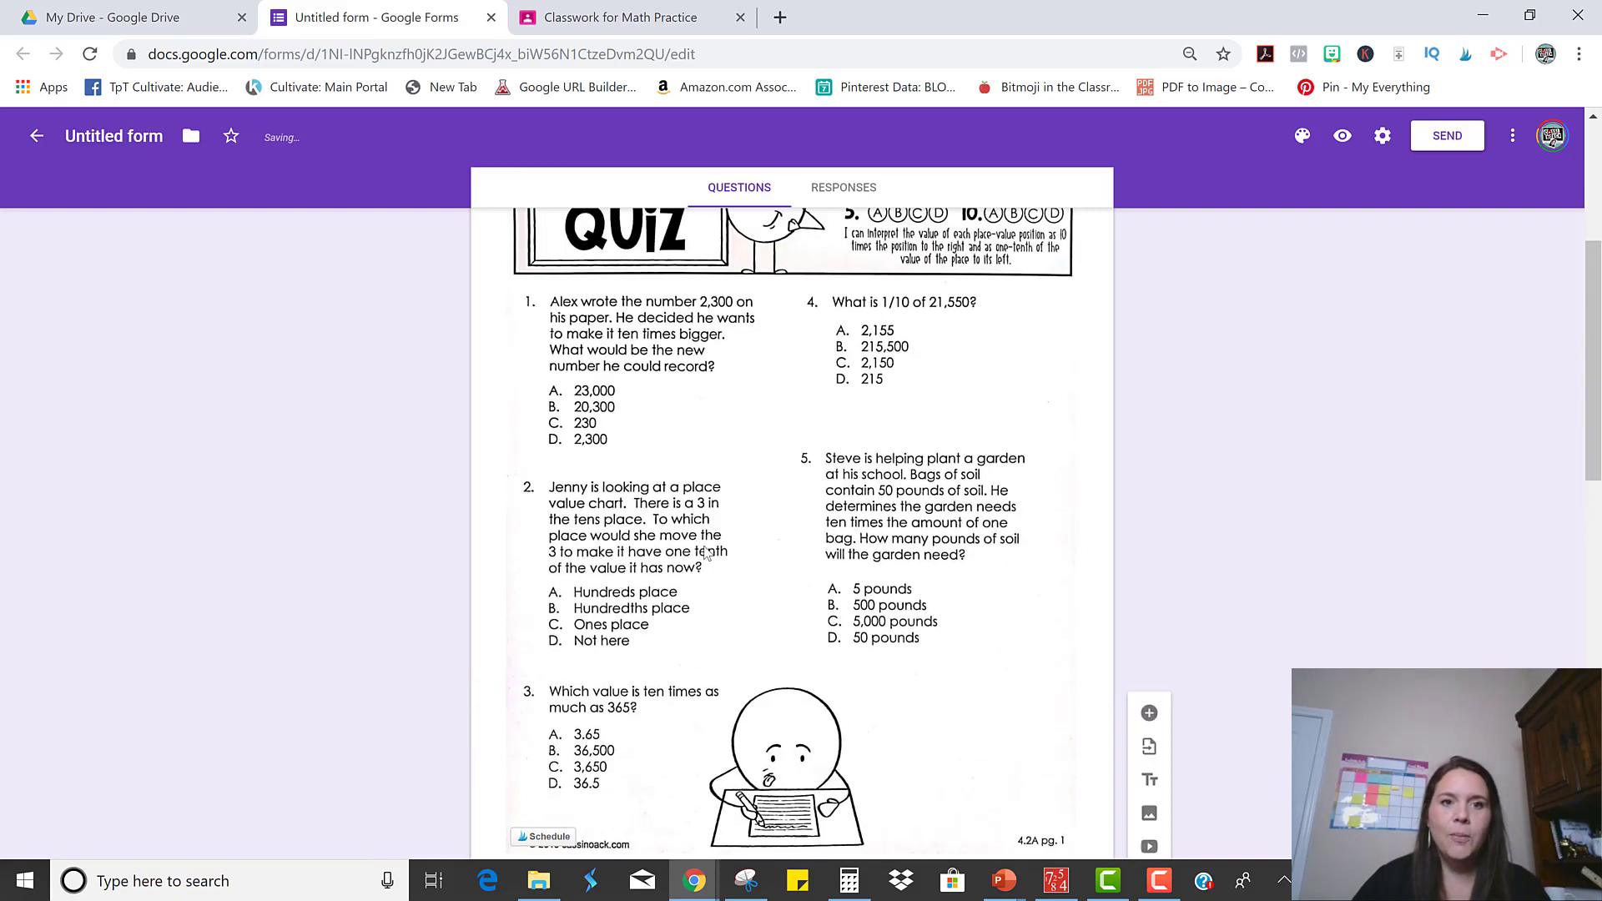
{"action": "scroll", "coordinate": [705, 560], "scroll_direction": "down", "scroll_amount": 13}
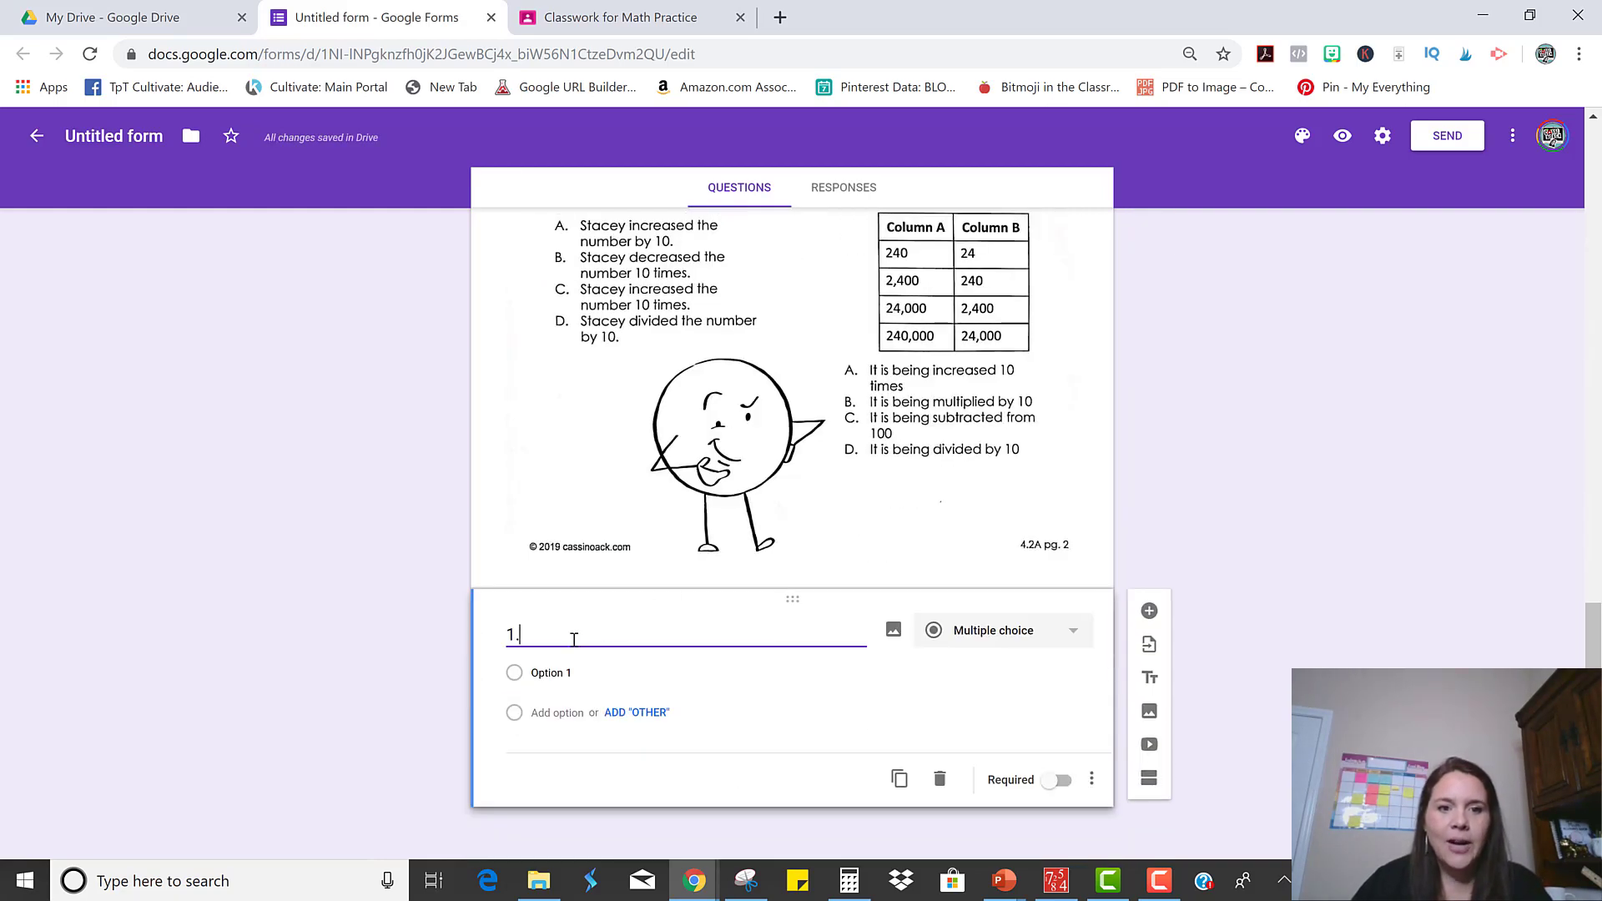
Give question 1 the answer choices A, B, C and D
{"action": "left_click", "coordinate": [559, 677]}
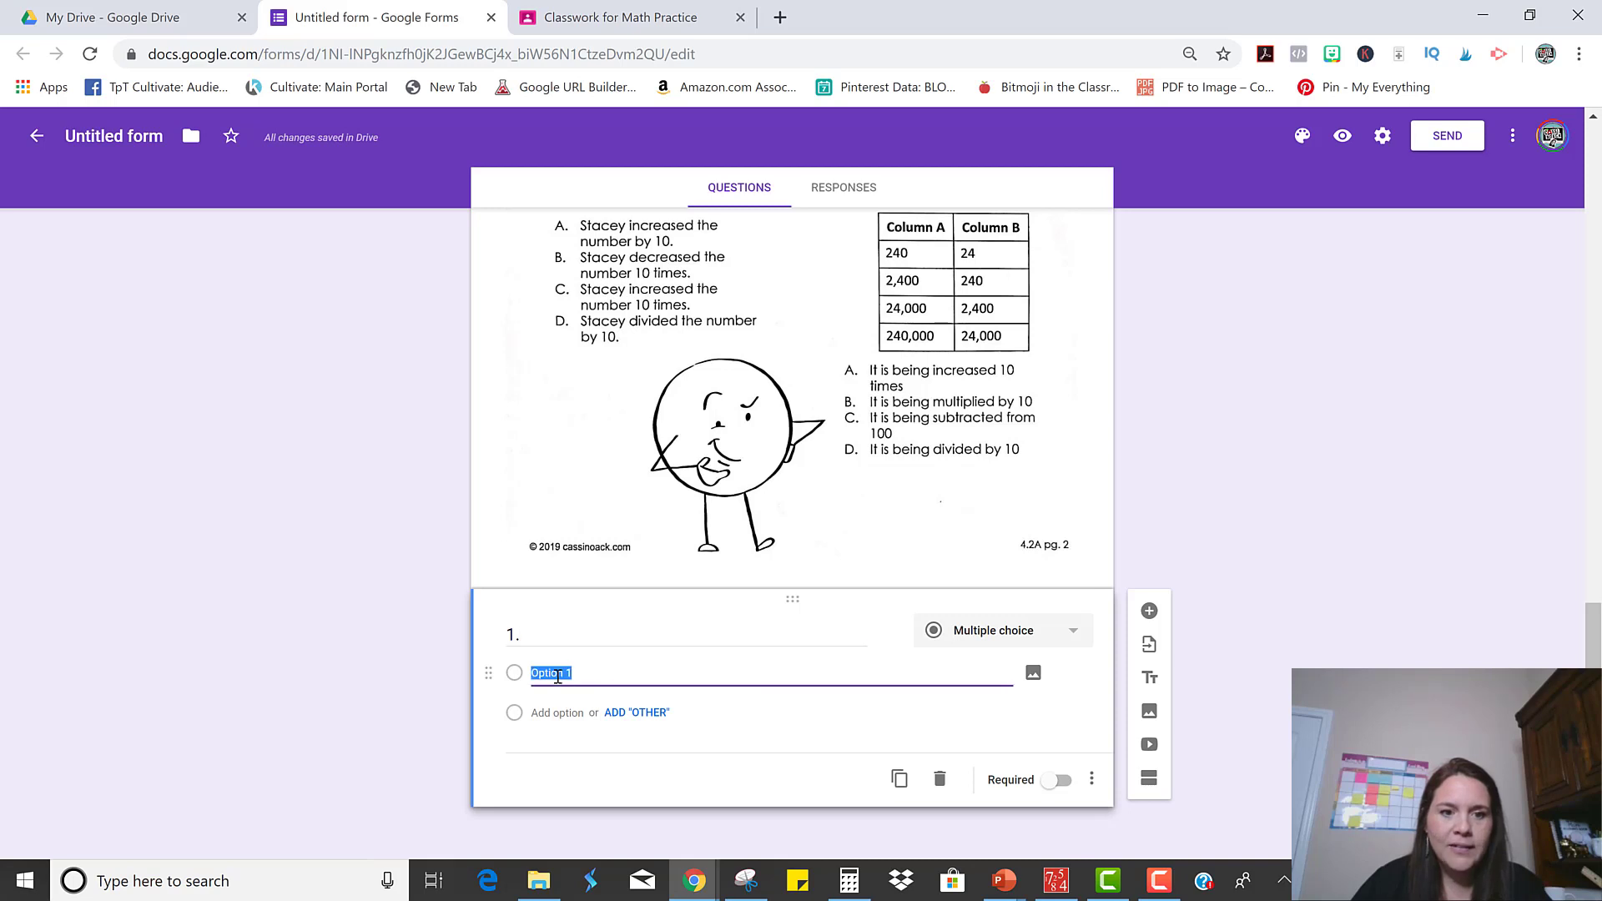
{"action": "left_click", "coordinate": [543, 677]}
{"action": "double_click", "coordinate": [542, 677]}
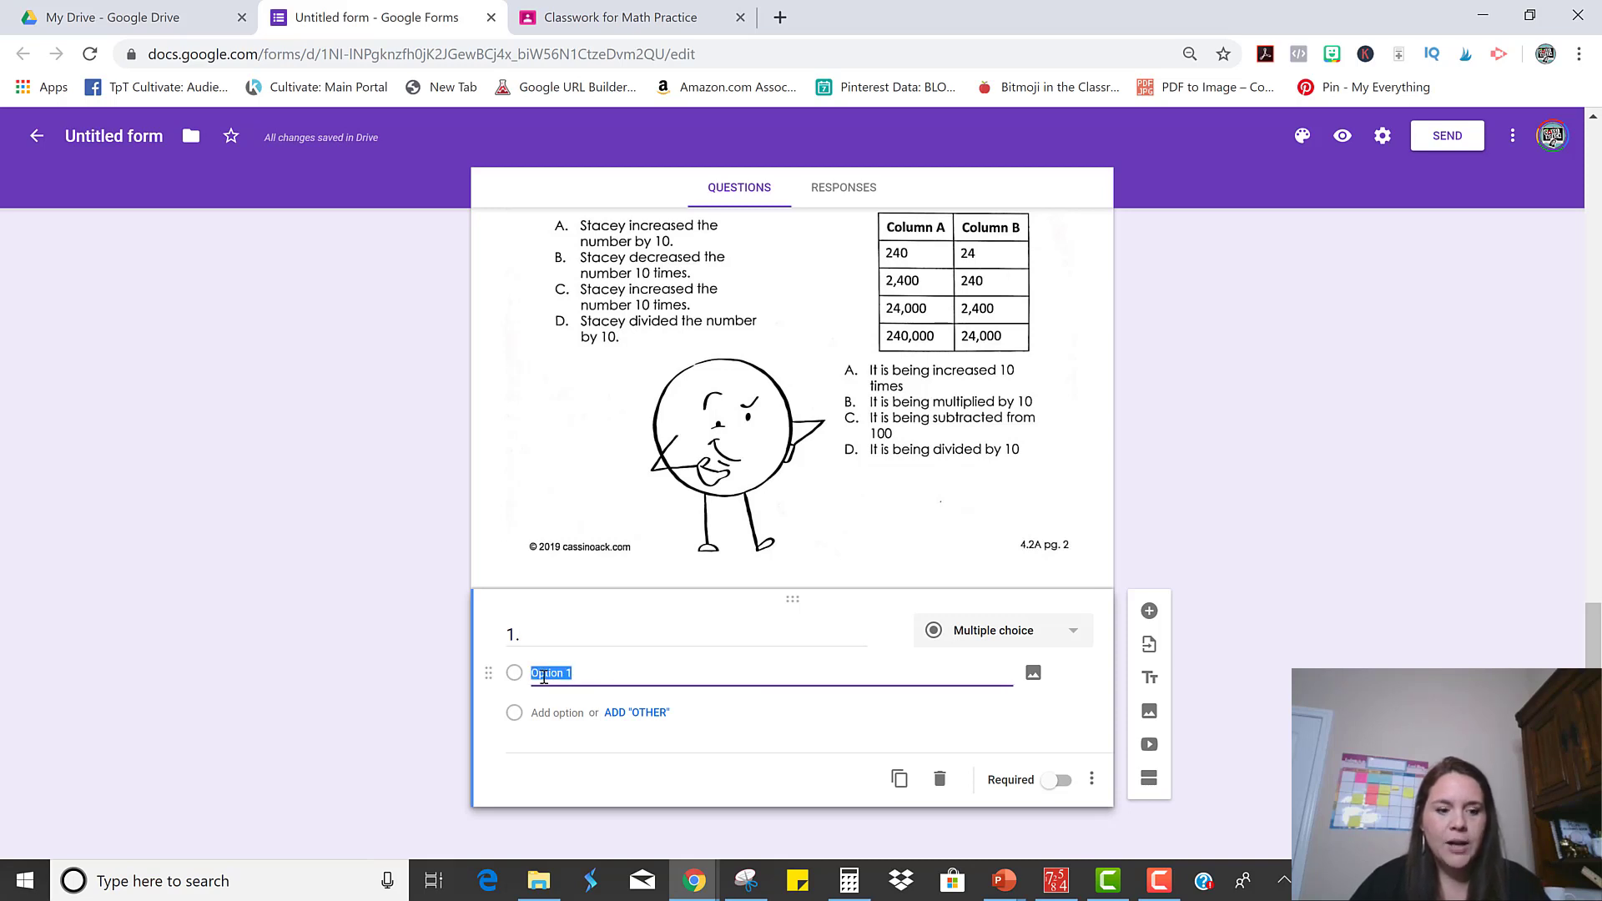
{"action": "type", "text": "A"}
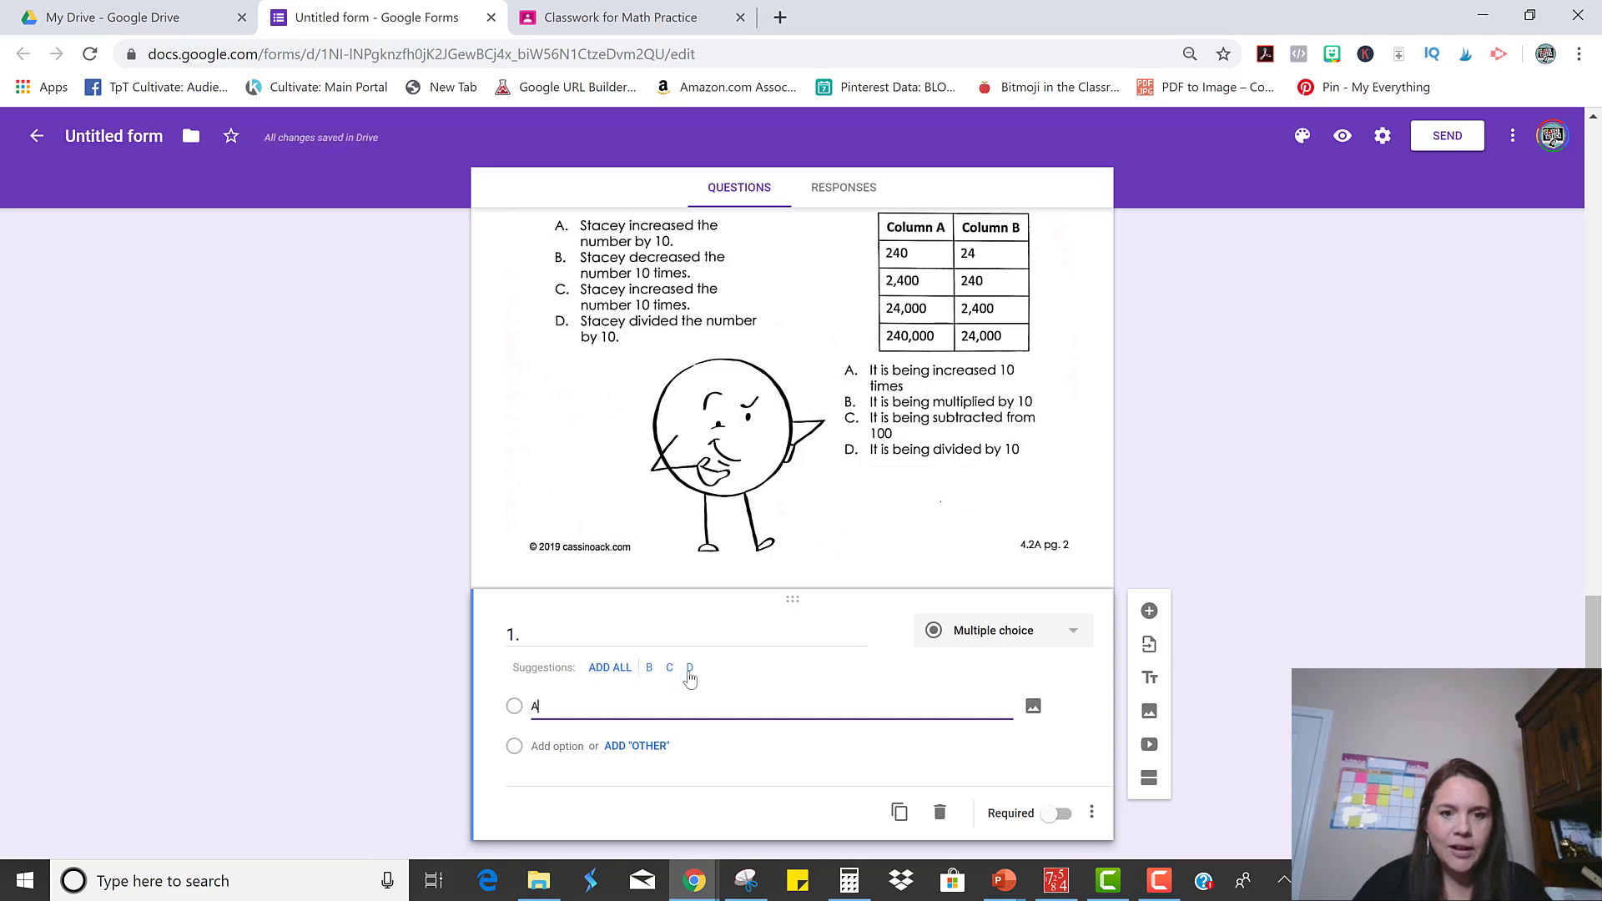
{"action": "left_click", "coordinate": [618, 670]}
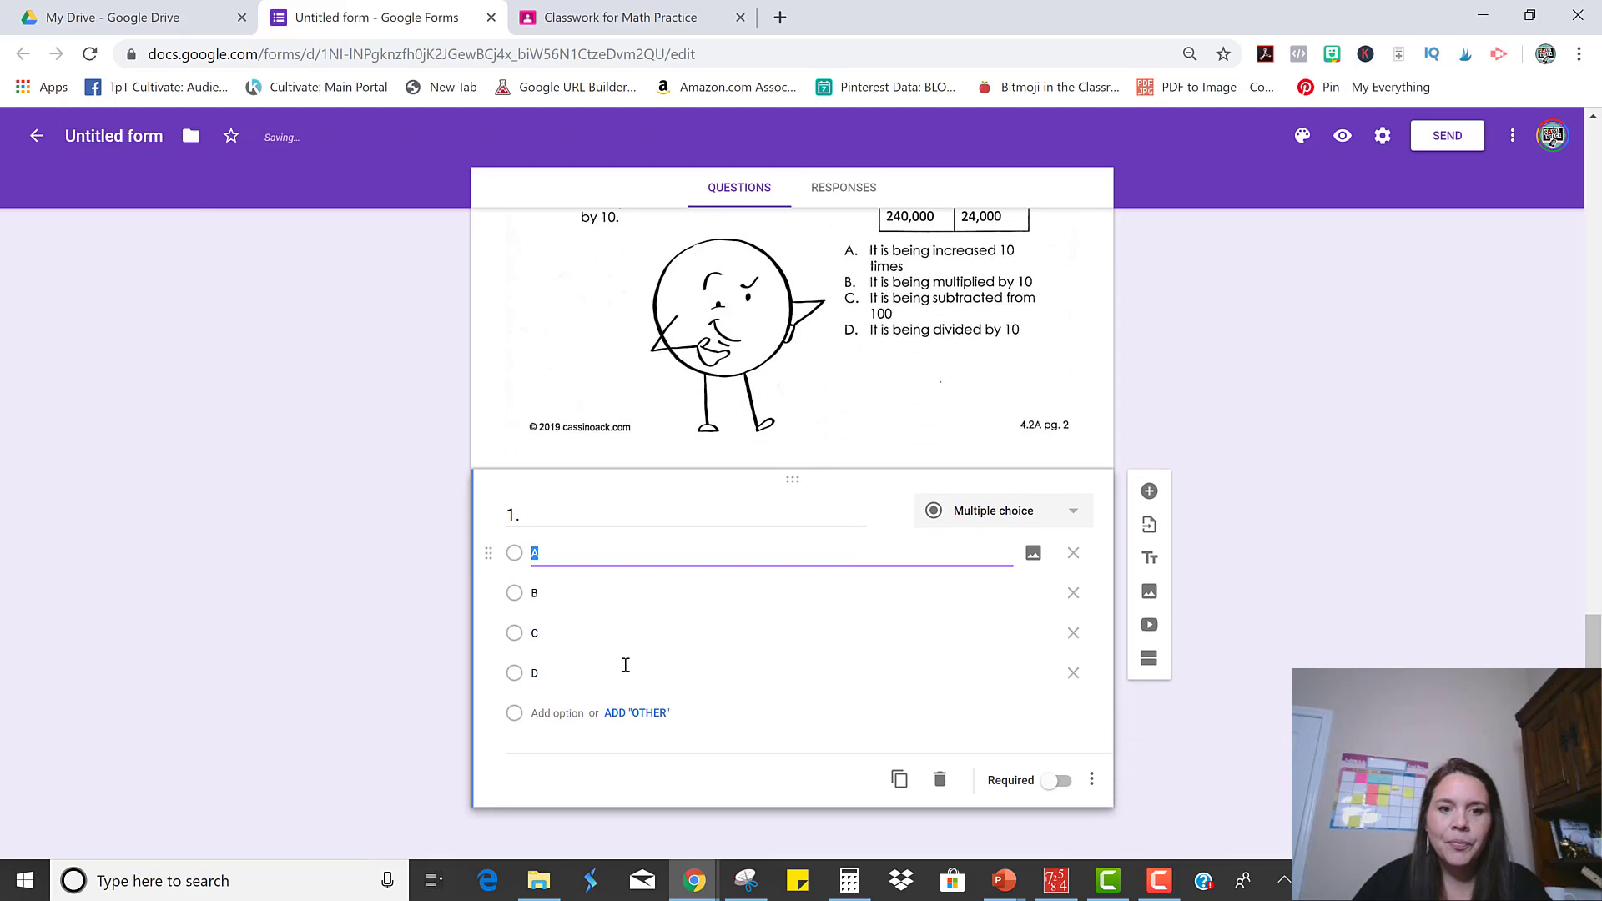
{"action": "scroll", "coordinate": [729, 679], "scroll_direction": "up", "scroll_amount": 4}
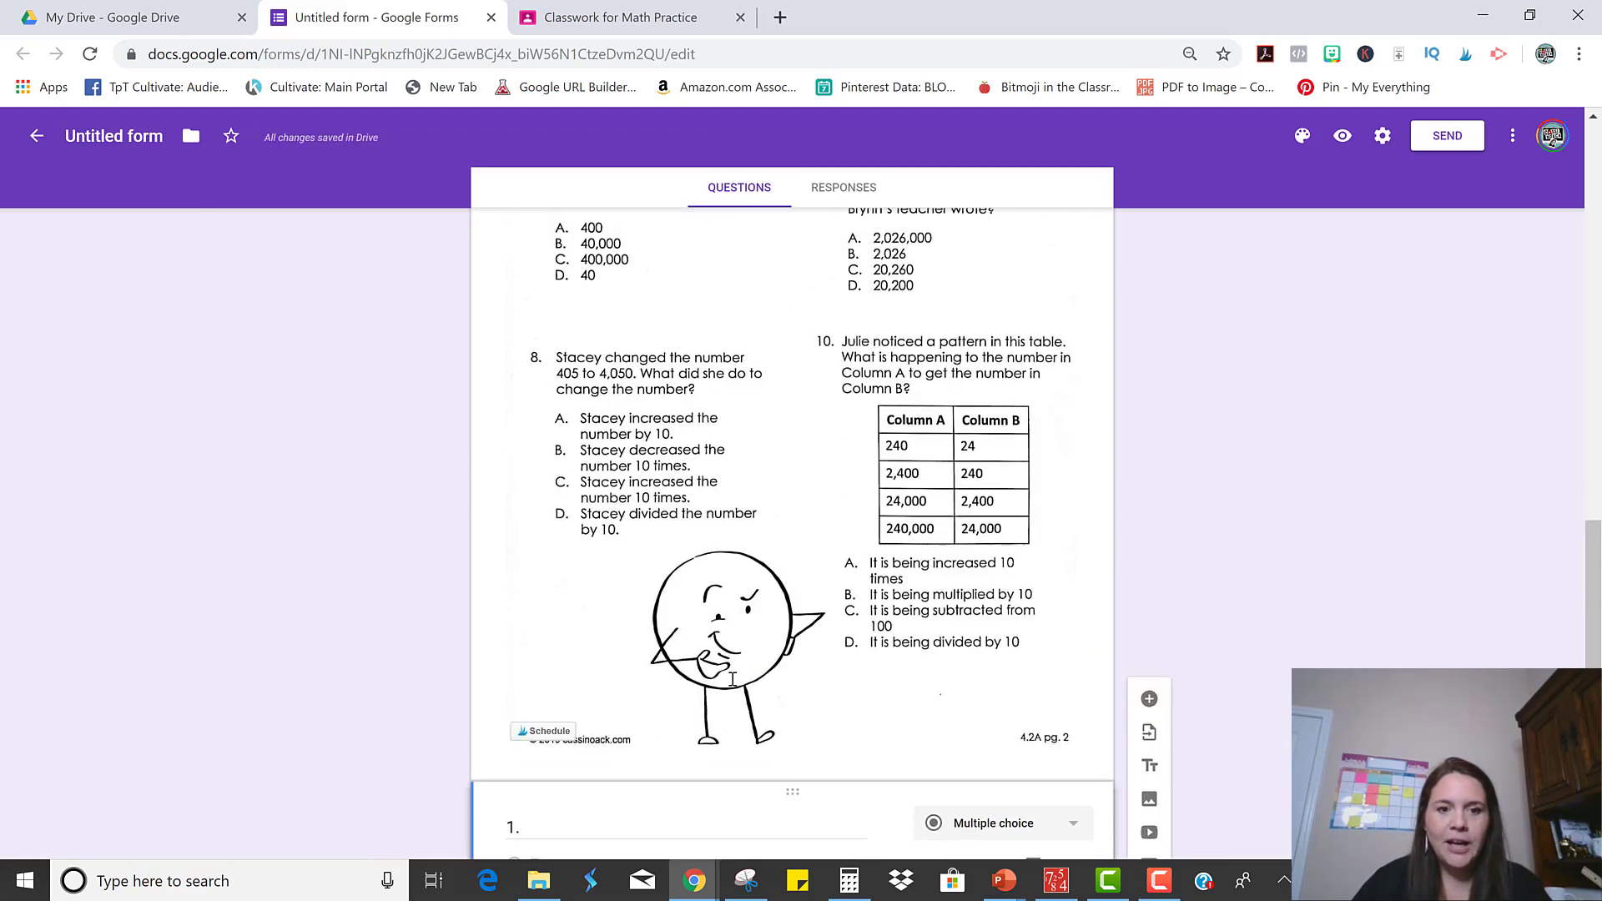
{"action": "scroll", "coordinate": [609, 754], "scroll_direction": "down", "scroll_amount": 4}
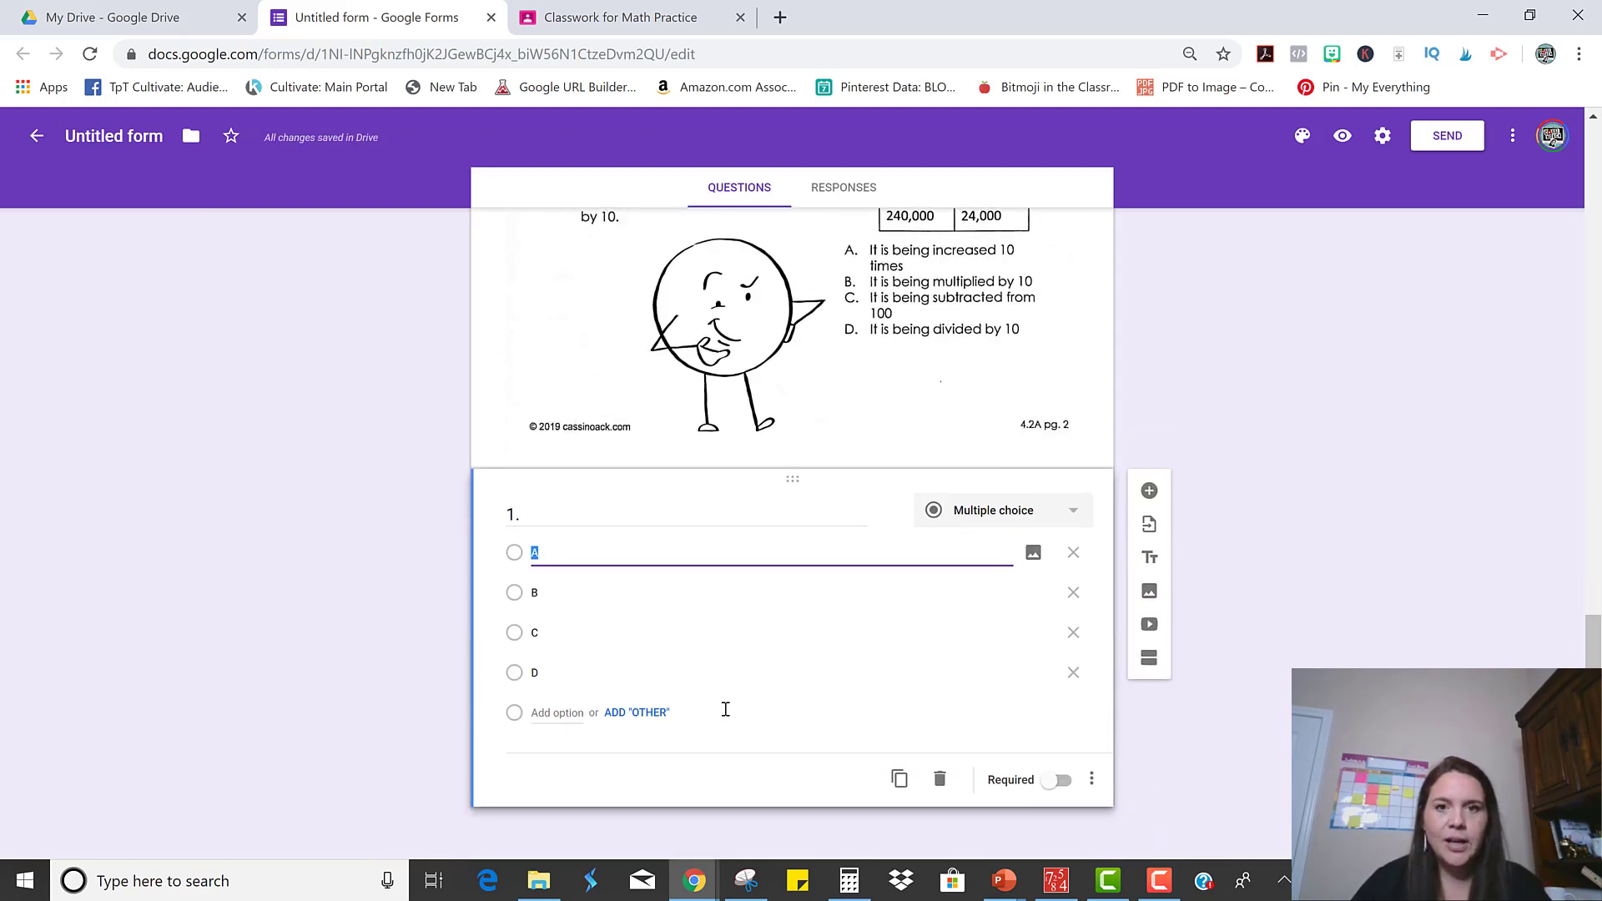
{"action": "scroll", "coordinate": [725, 709], "scroll_direction": "up", "scroll_amount": 15}
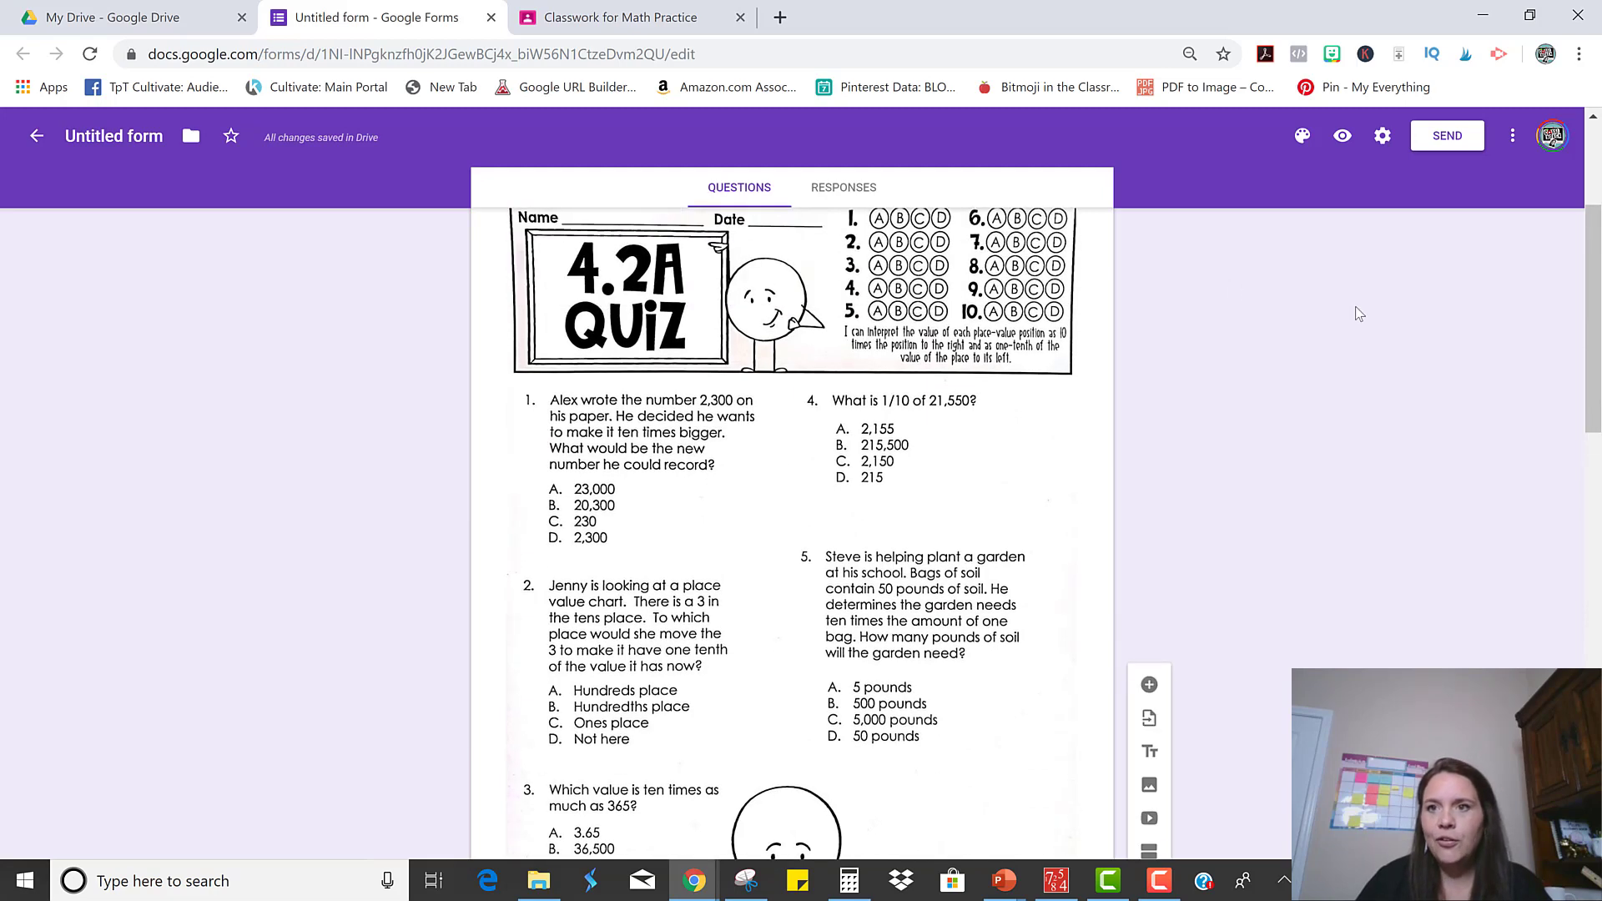
Switch on 'Make this a quiz' in the Quizzes settings and save
{"action": "left_click", "coordinate": [1383, 138]}
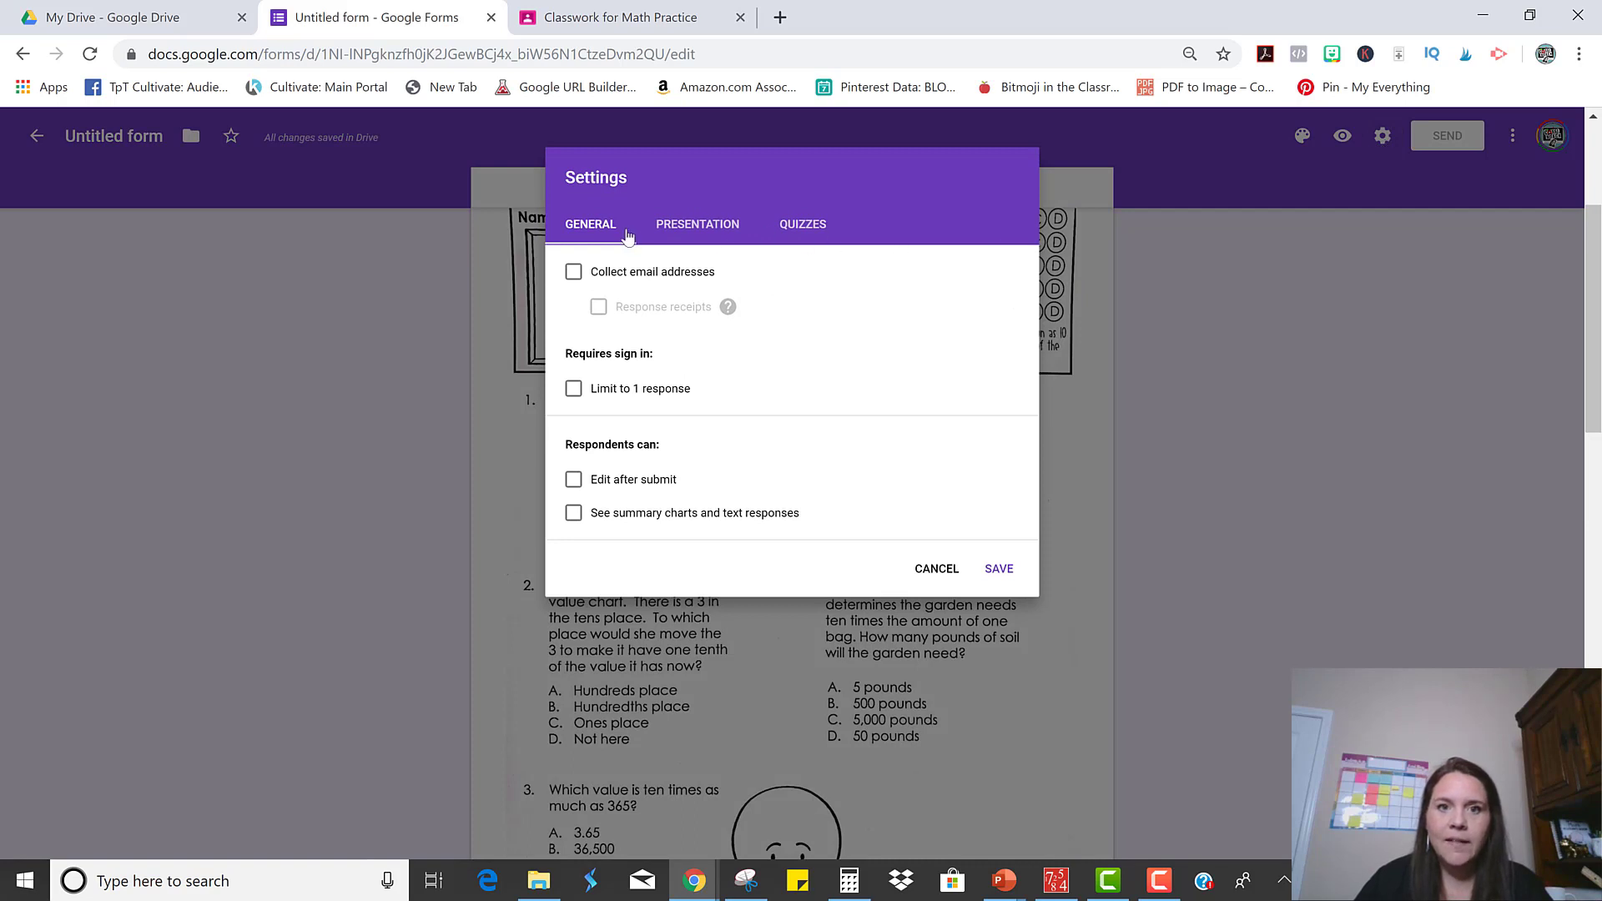
{"action": "left_click", "coordinate": [817, 239]}
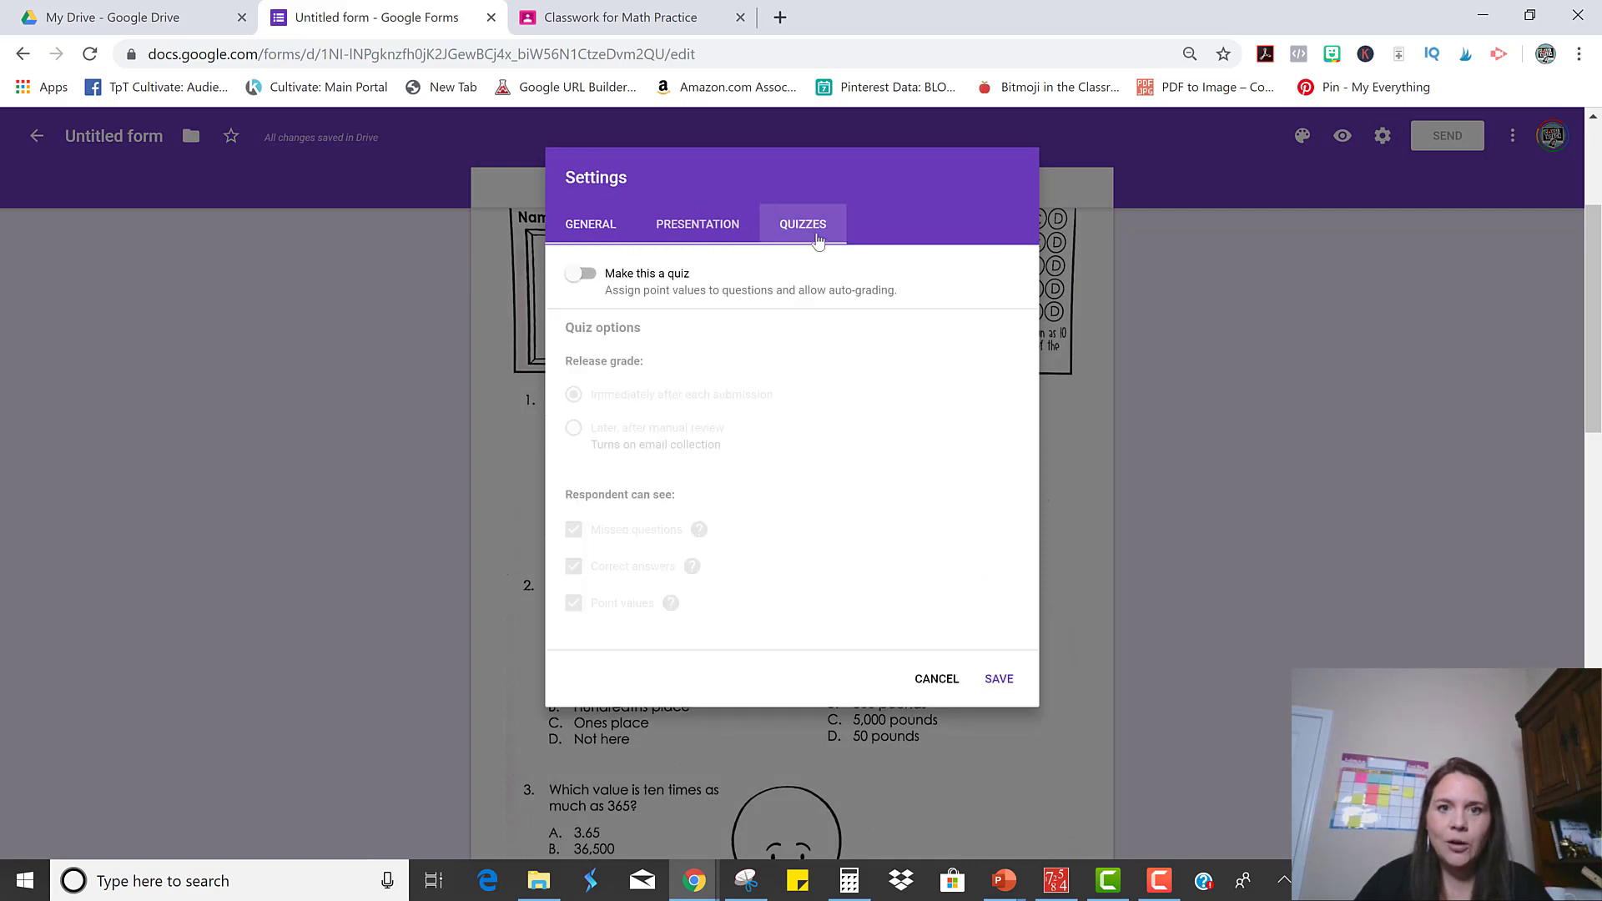
{"action": "left_click", "coordinate": [582, 275]}
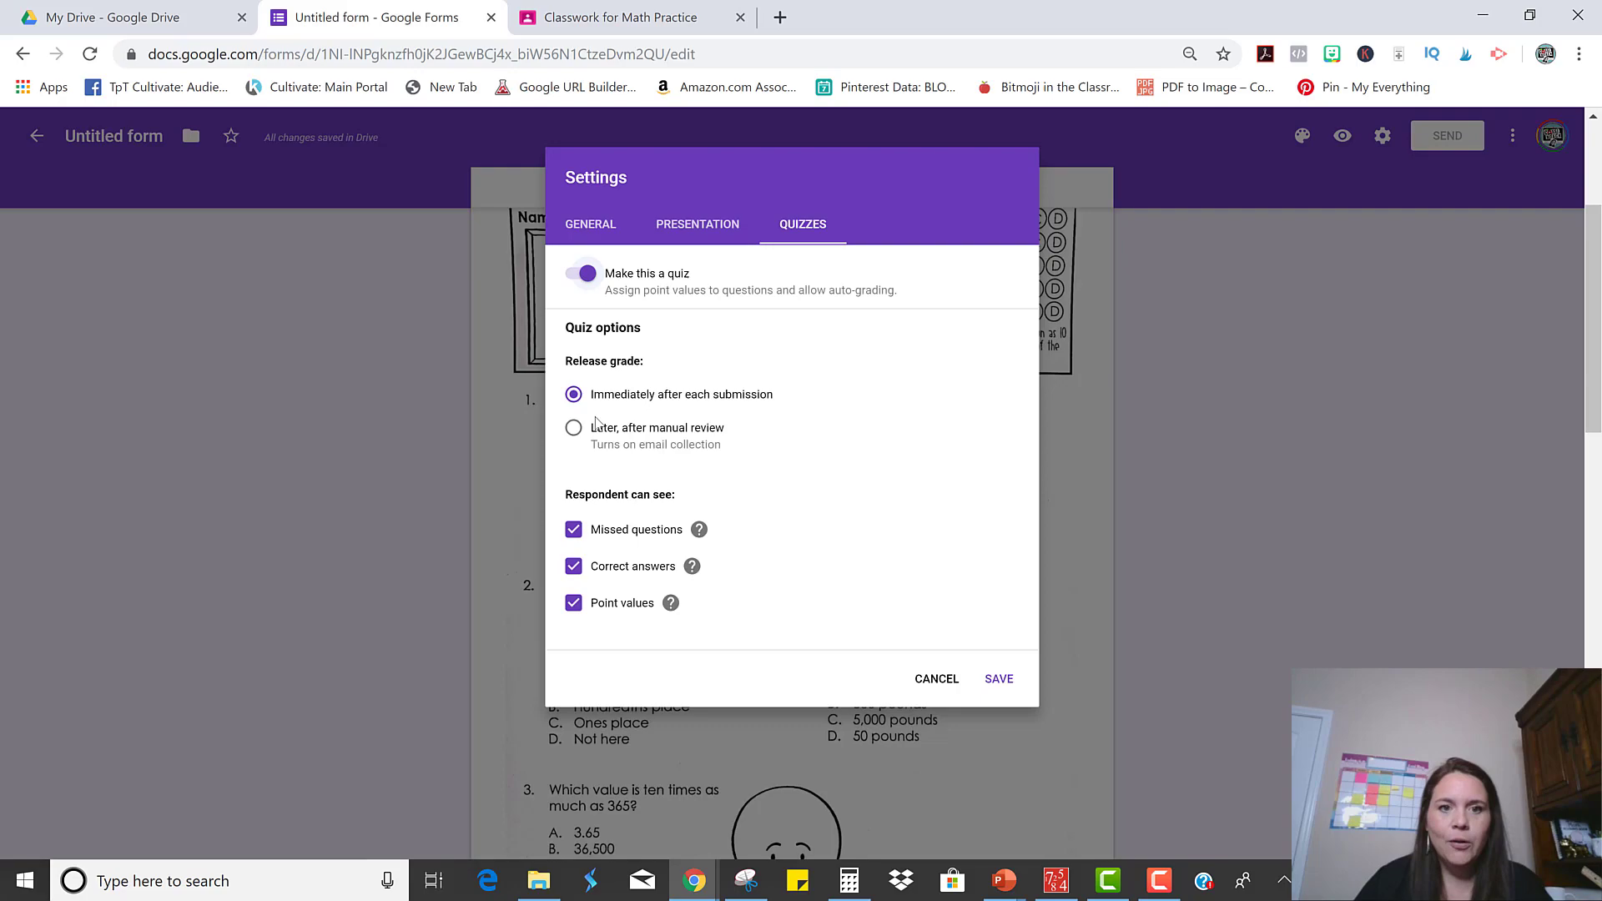
{"action": "left_click", "coordinate": [1000, 679]}
{"action": "scroll", "coordinate": [690, 520], "scroll_direction": "down", "scroll_amount": 10}
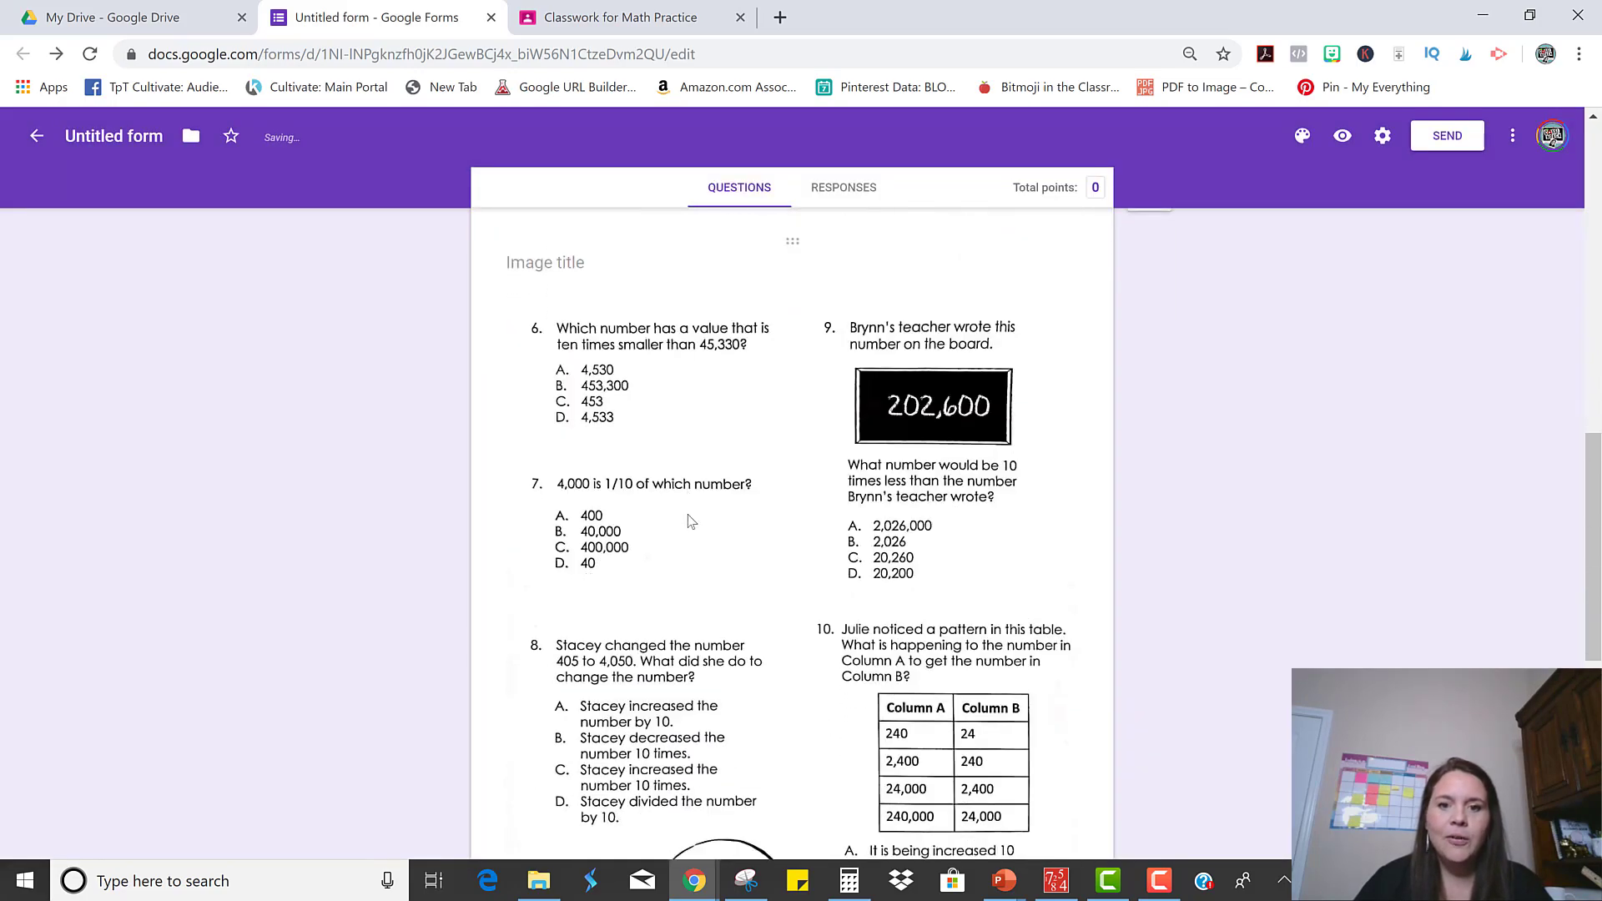
Mark A correct in question 1's answer key and add a new question
{"action": "scroll", "coordinate": [690, 520], "scroll_direction": "down", "scroll_amount": 7}
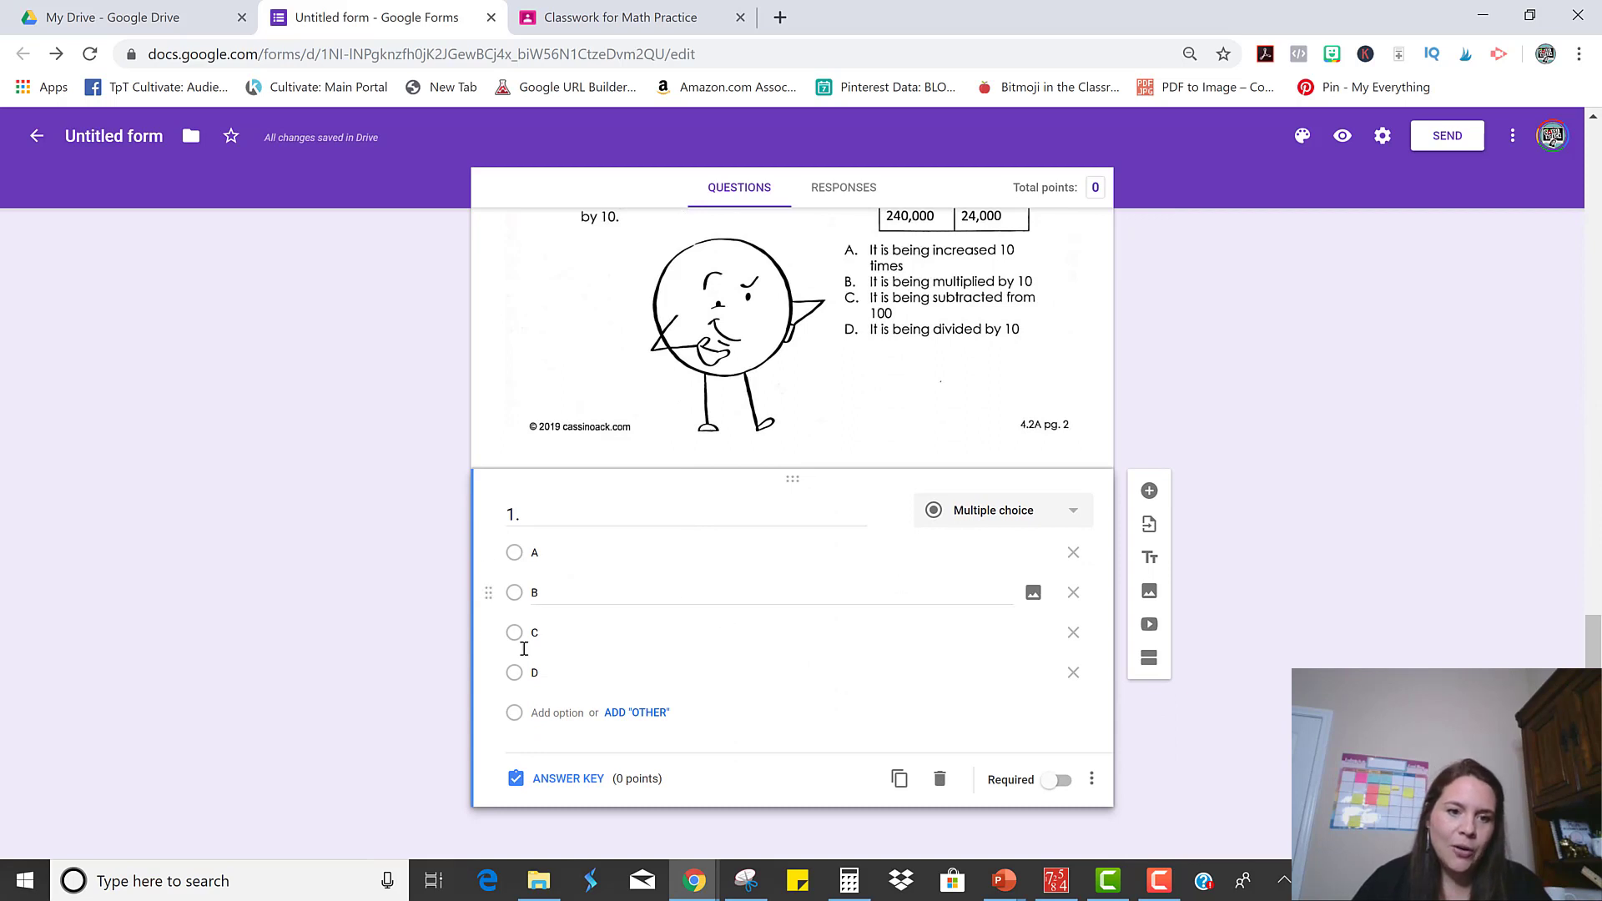
{"action": "left_click", "coordinate": [550, 782]}
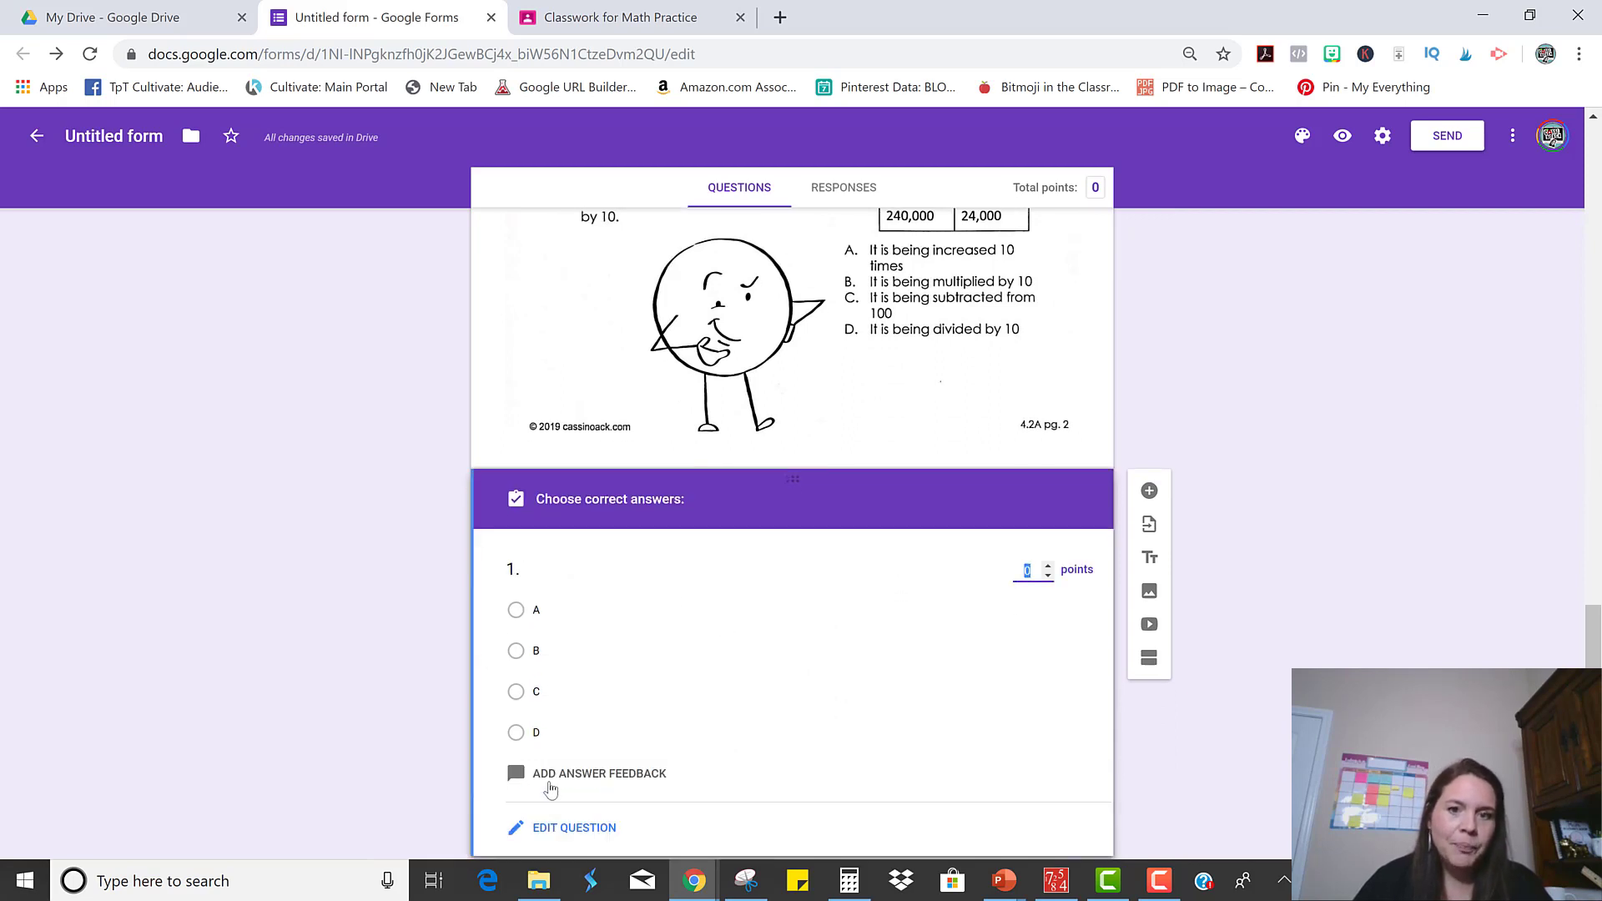
{"action": "left_click", "coordinate": [516, 612]}
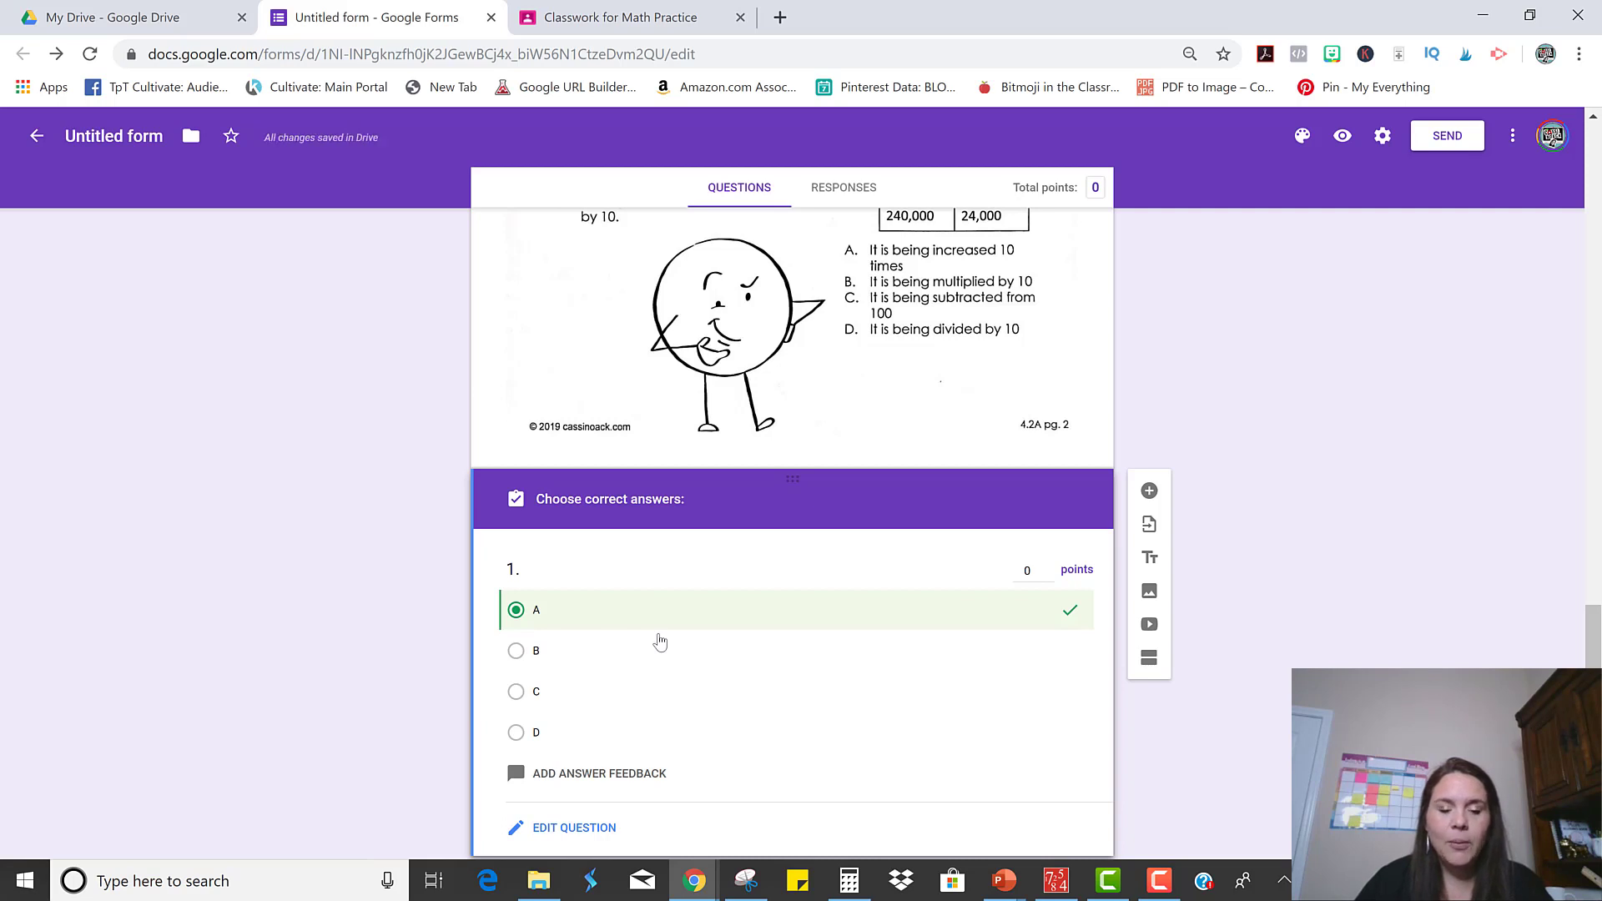
{"action": "scroll", "coordinate": [661, 641], "scroll_direction": "down", "scroll_amount": 1}
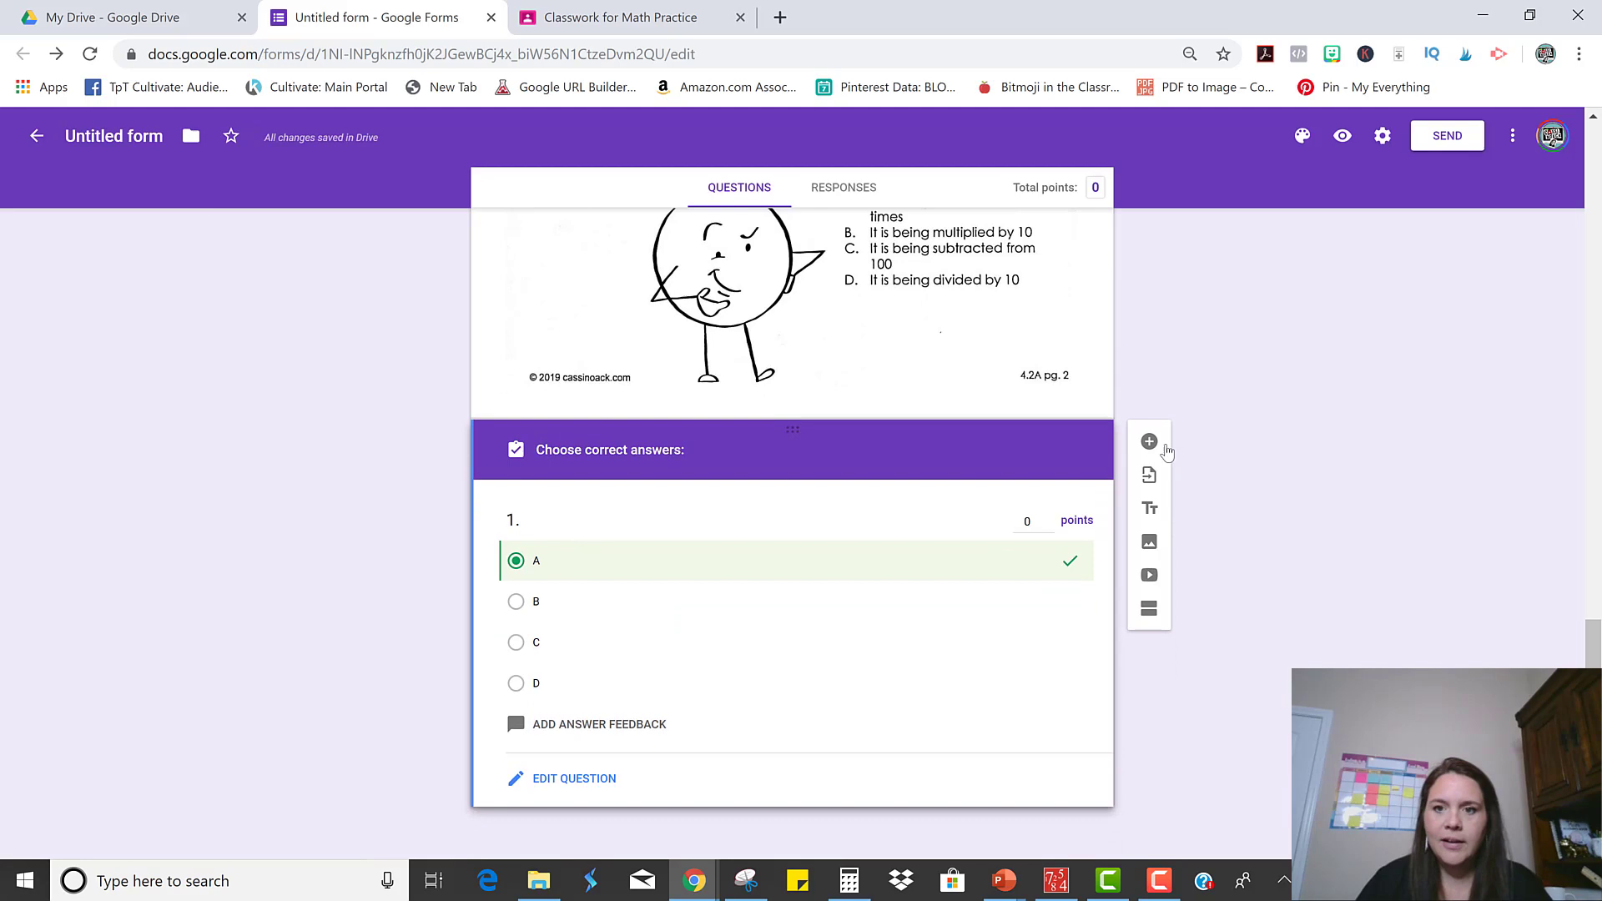
{"action": "left_click", "coordinate": [1149, 440]}
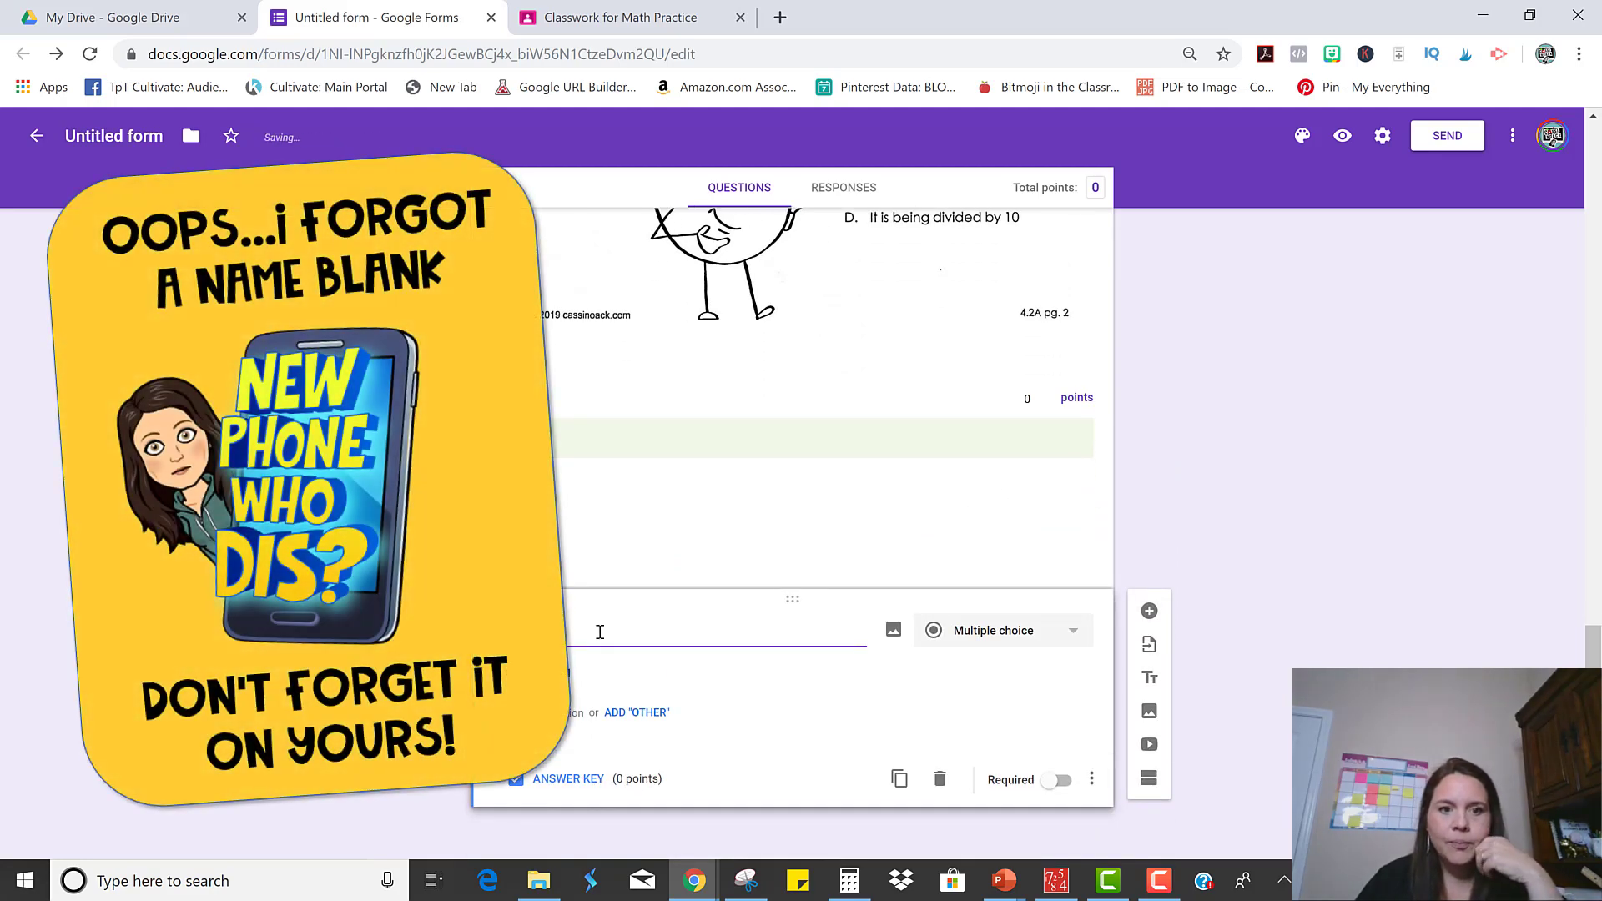
Give question 2 choices A–D and mark B correct in its answer key
{"action": "key", "text": "Return"}
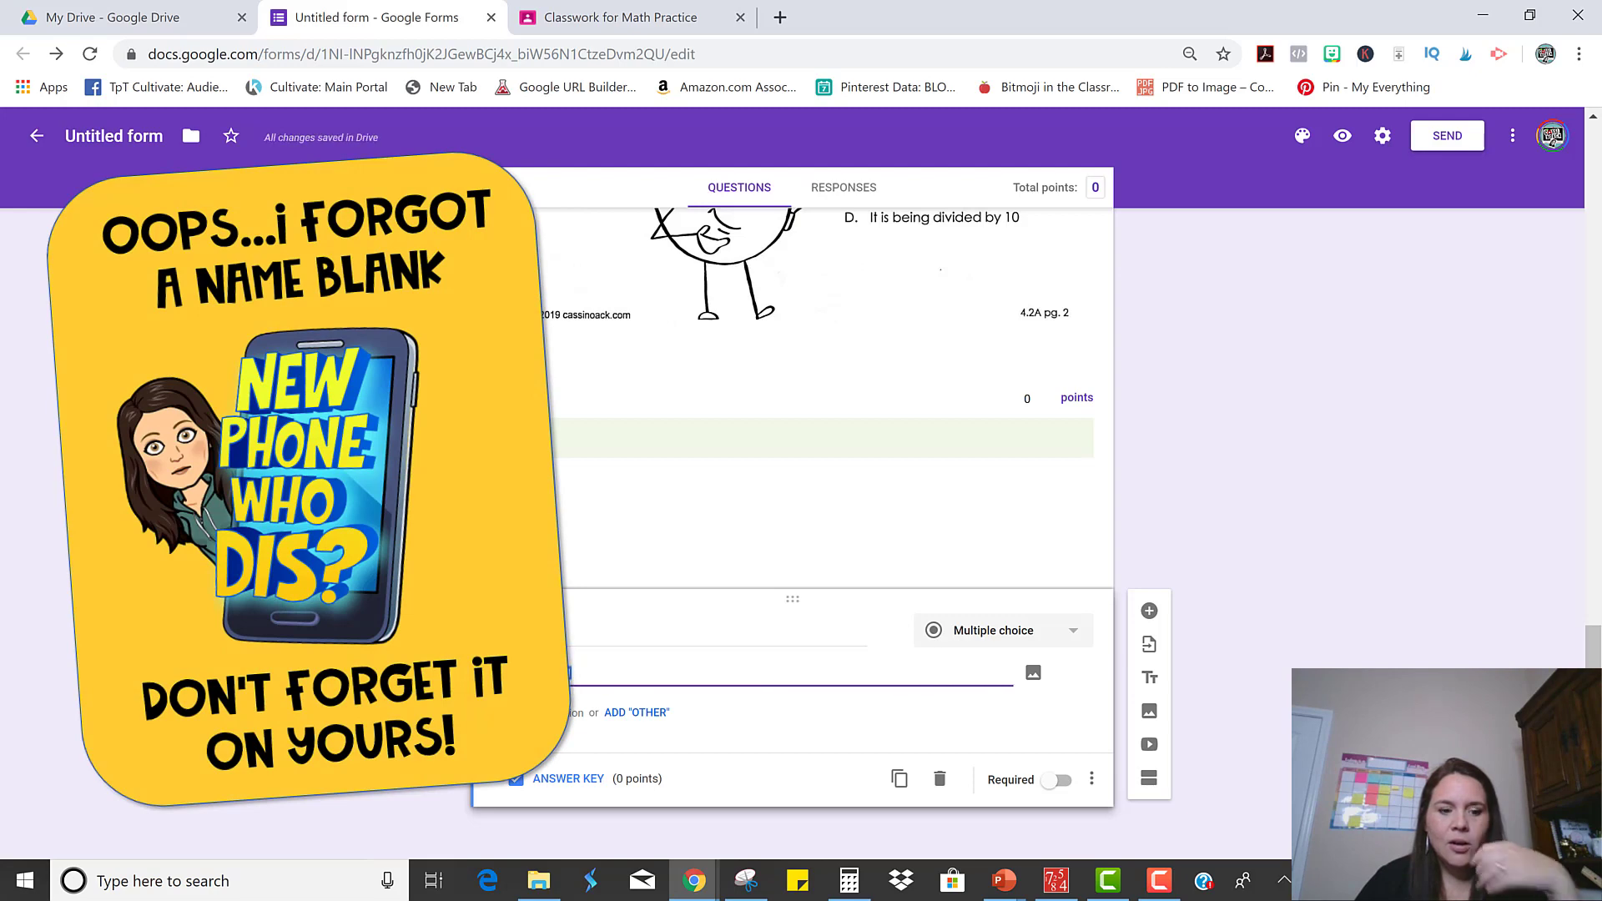
{"action": "type", "text": "A"}
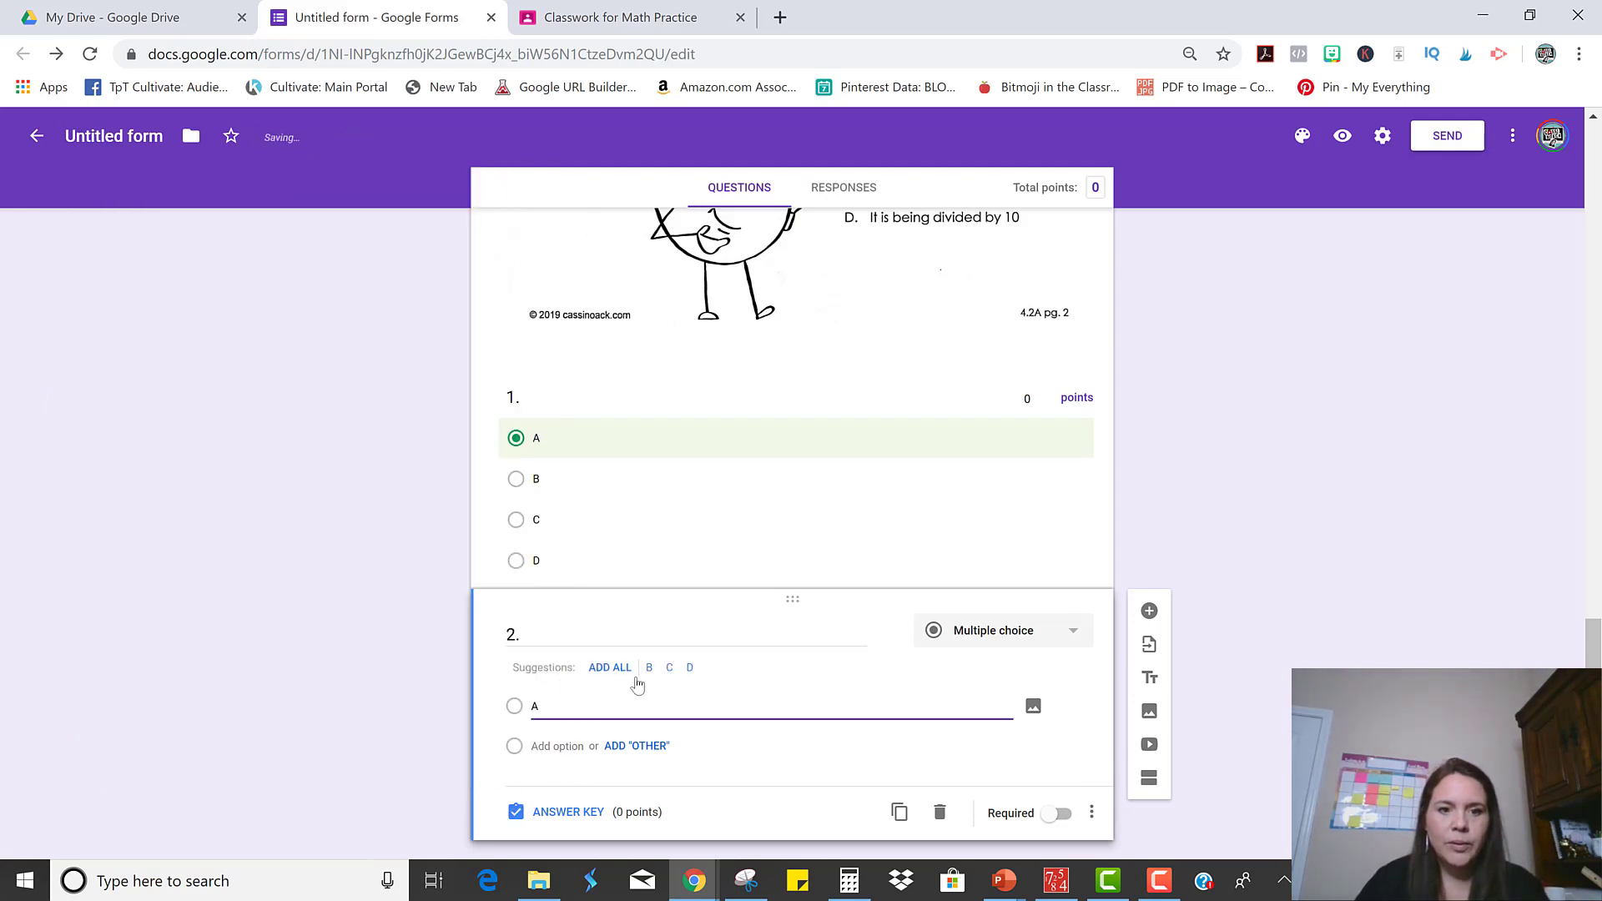
{"action": "left_click", "coordinate": [619, 667]}
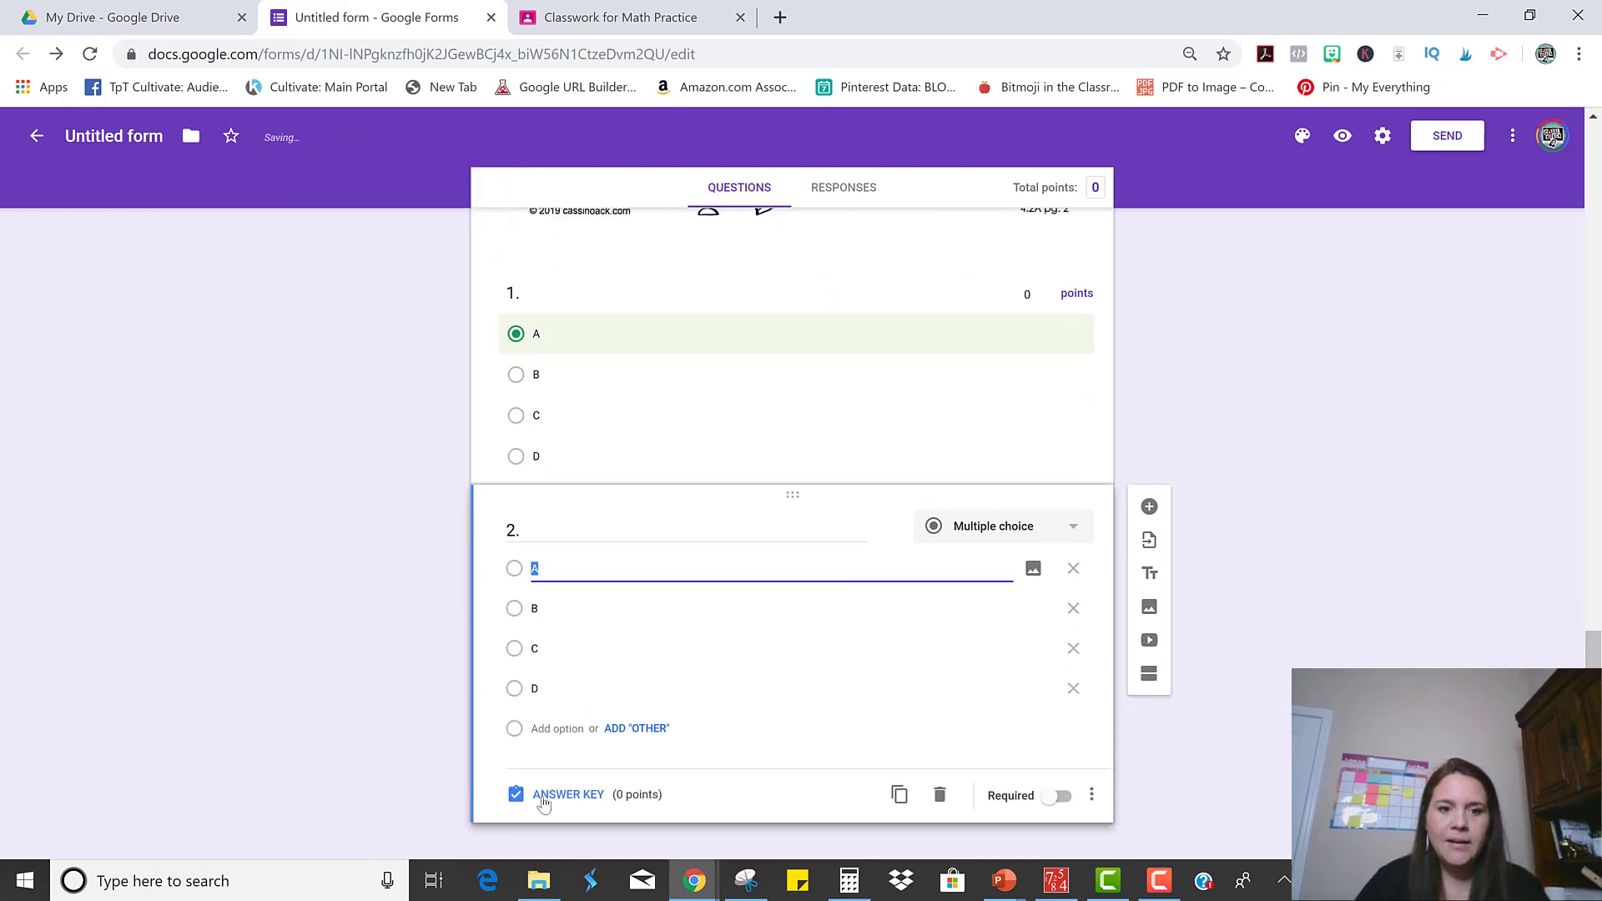
{"action": "left_click", "coordinate": [551, 844]}
{"action": "left_click", "coordinate": [516, 666]}
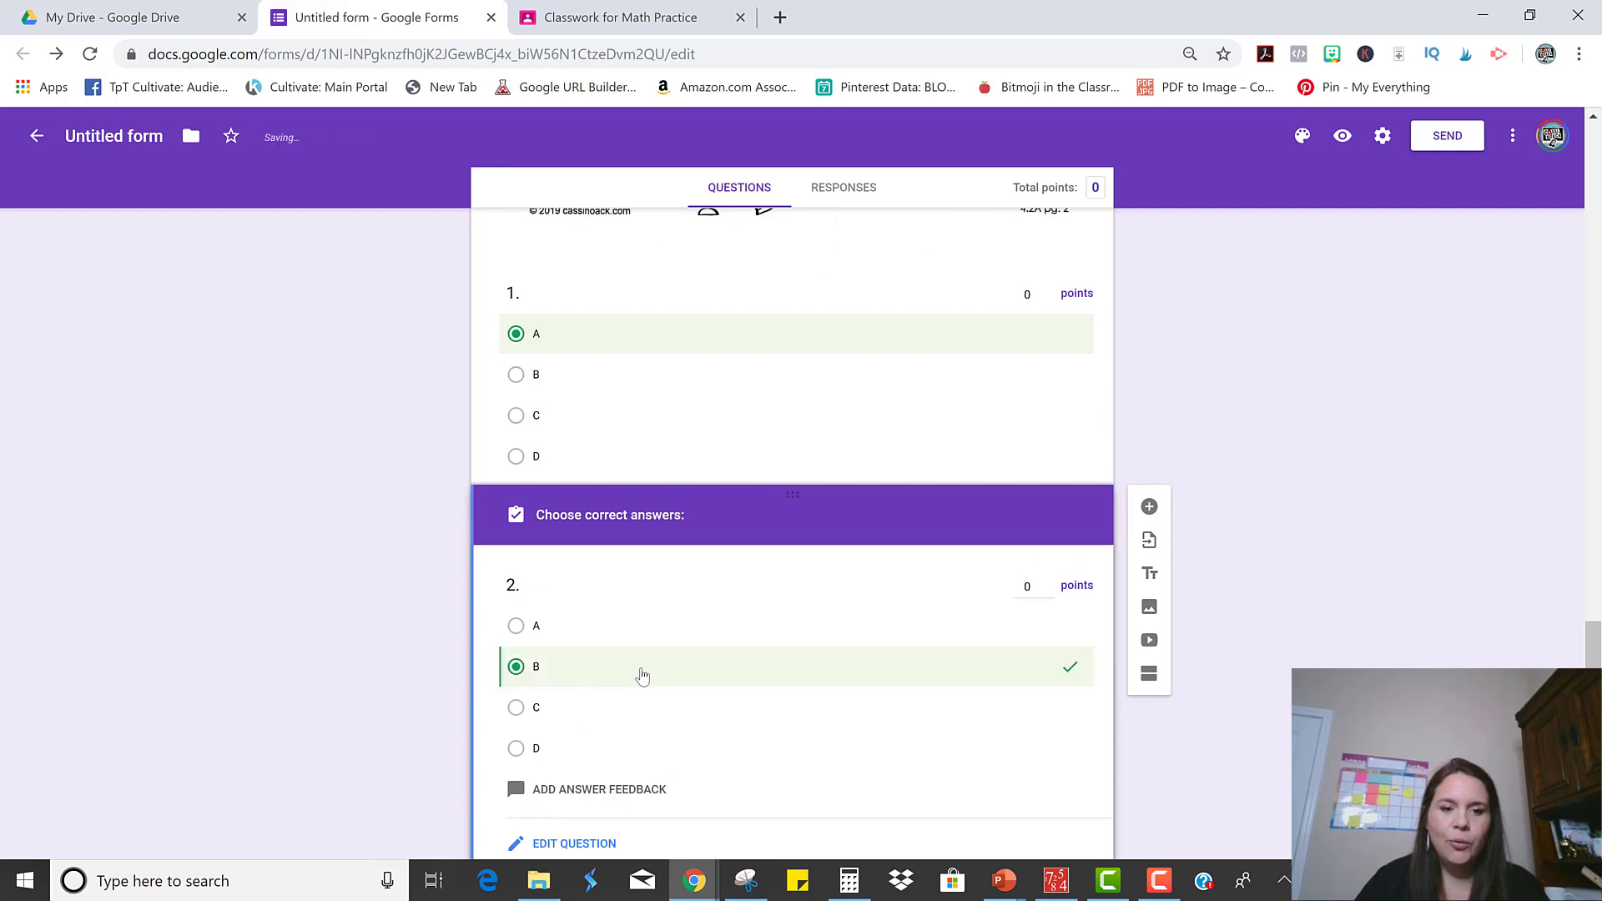
{"action": "scroll", "coordinate": [651, 659], "scroll_direction": "down", "scroll_amount": 1}
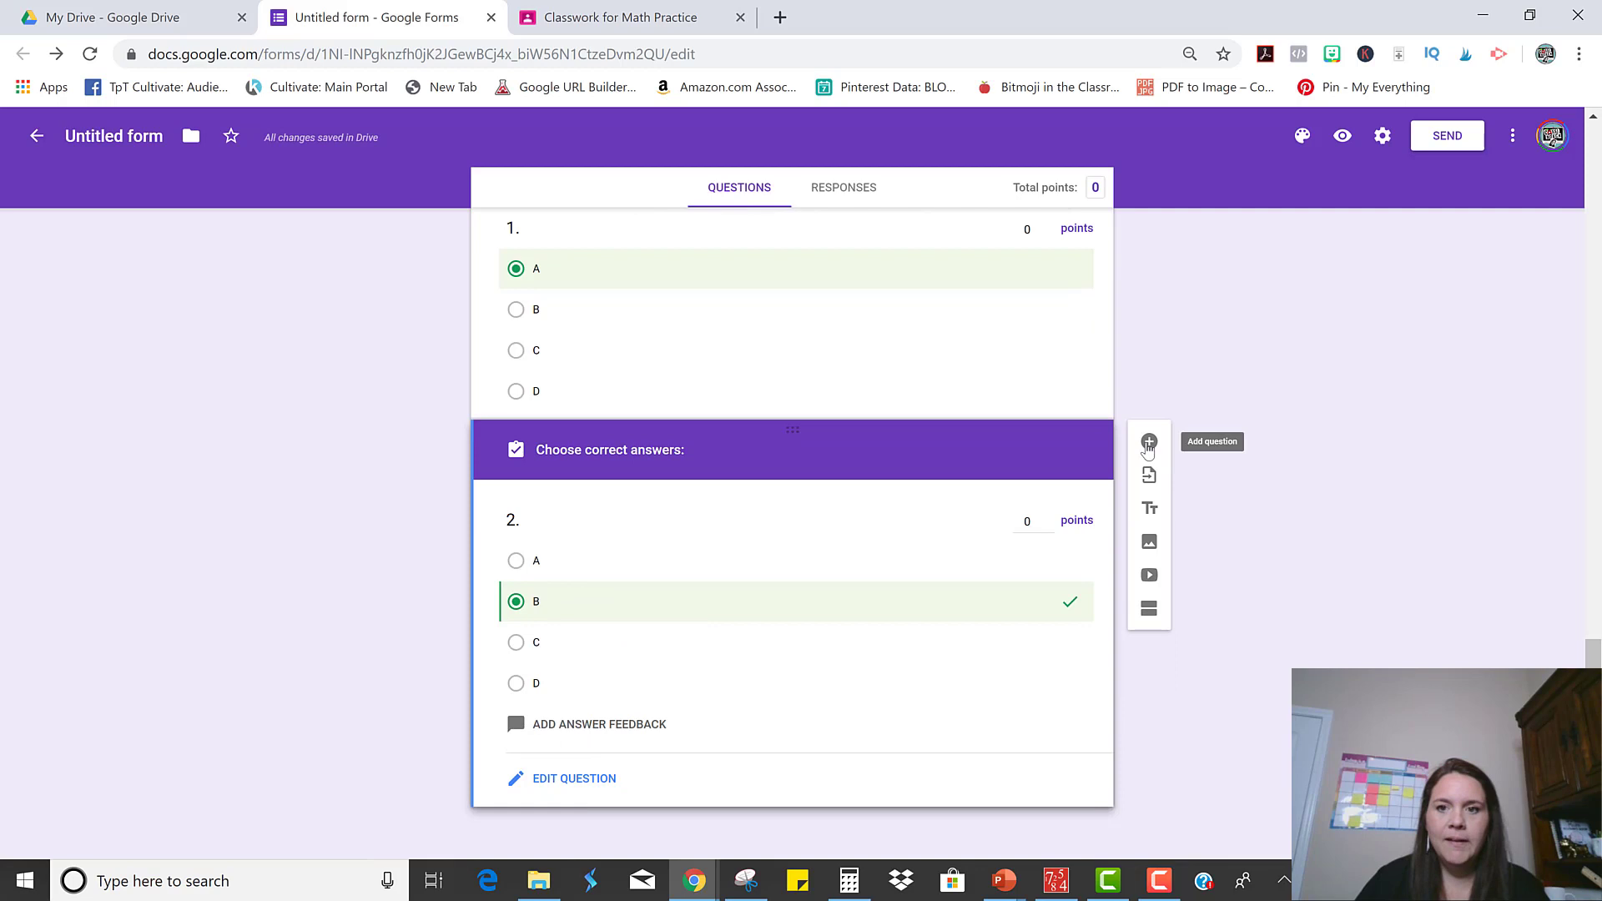
Add question '3.' with choices A–D and mark D as its correct answer
{"action": "left_click", "coordinate": [1149, 442]}
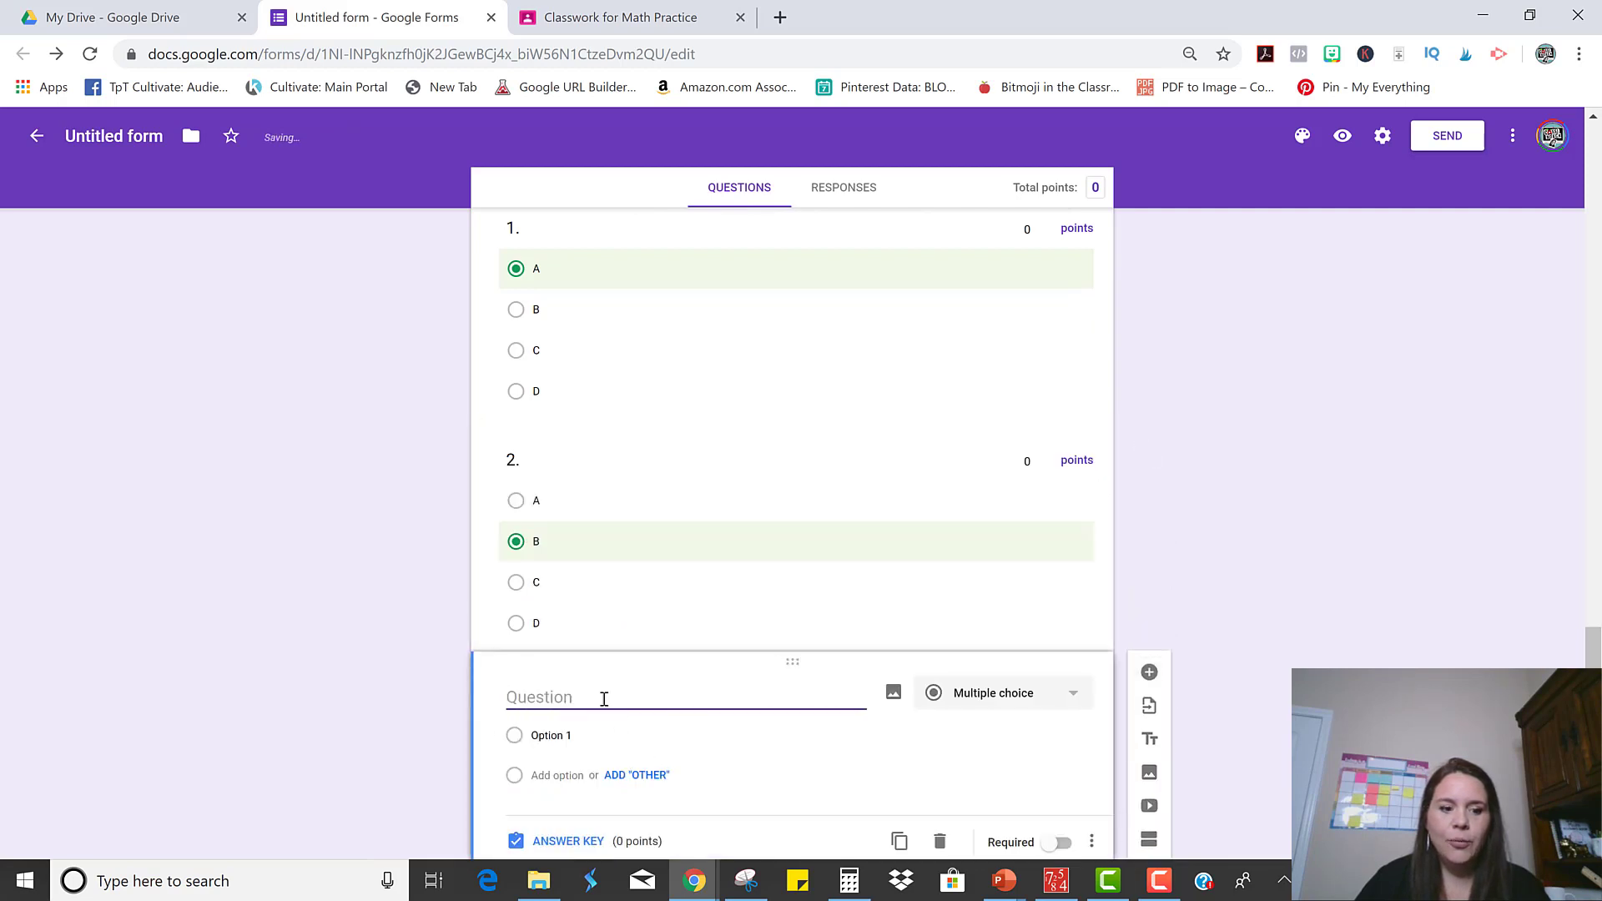
{"action": "type", "text": "3."}
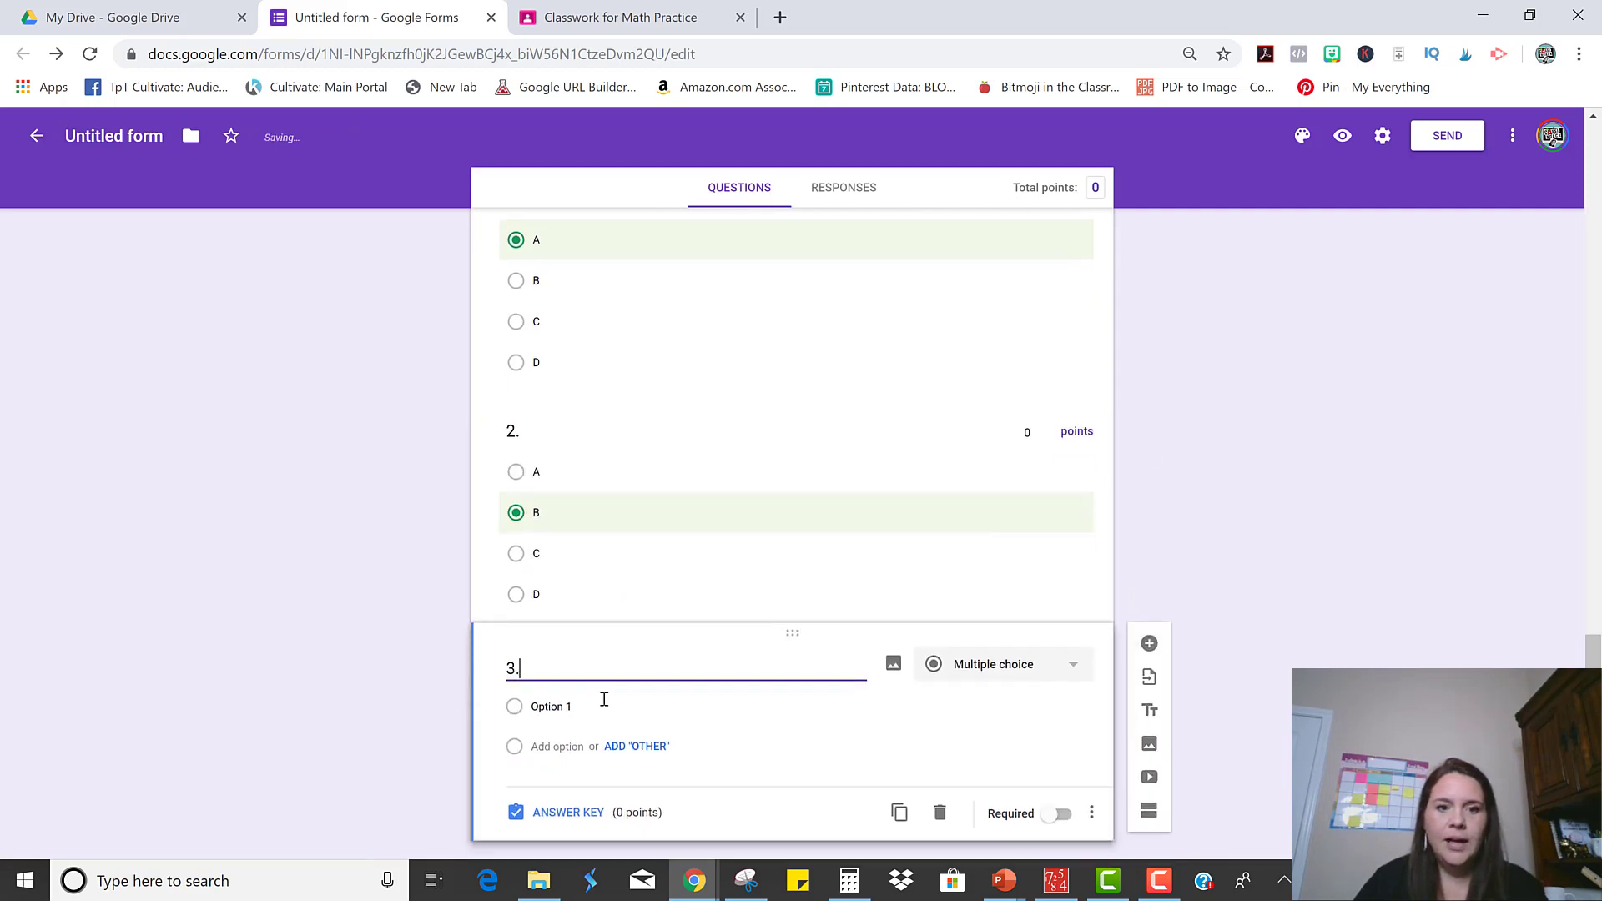
{"action": "left_click", "coordinate": [549, 674]}
{"action": "type", "text": "A"}
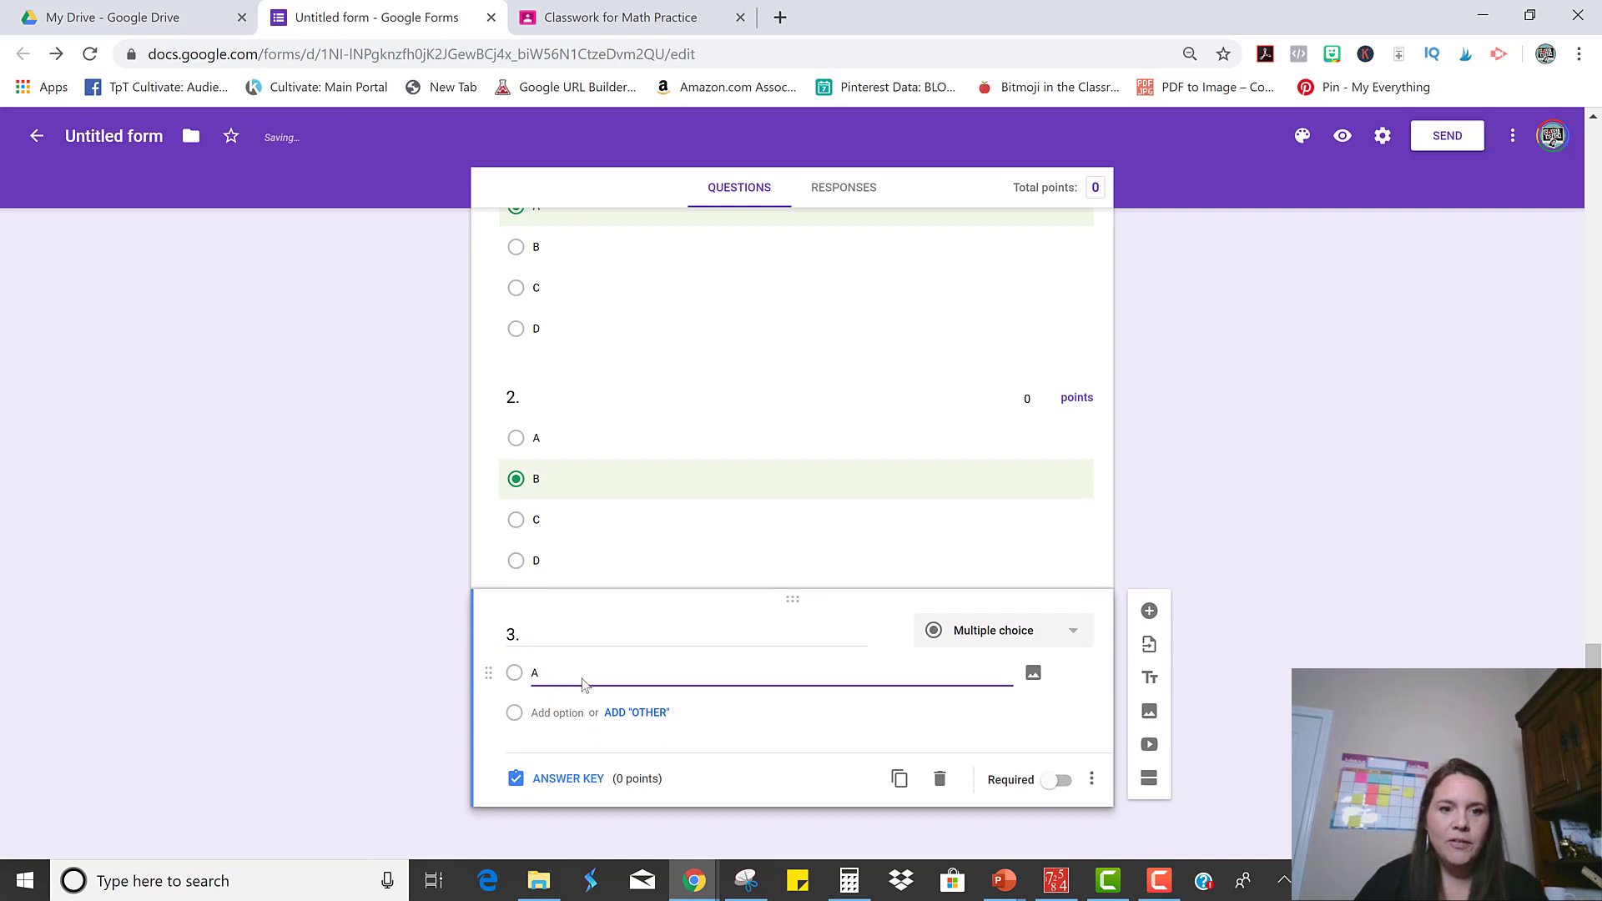
{"action": "left_click", "coordinate": [608, 665]}
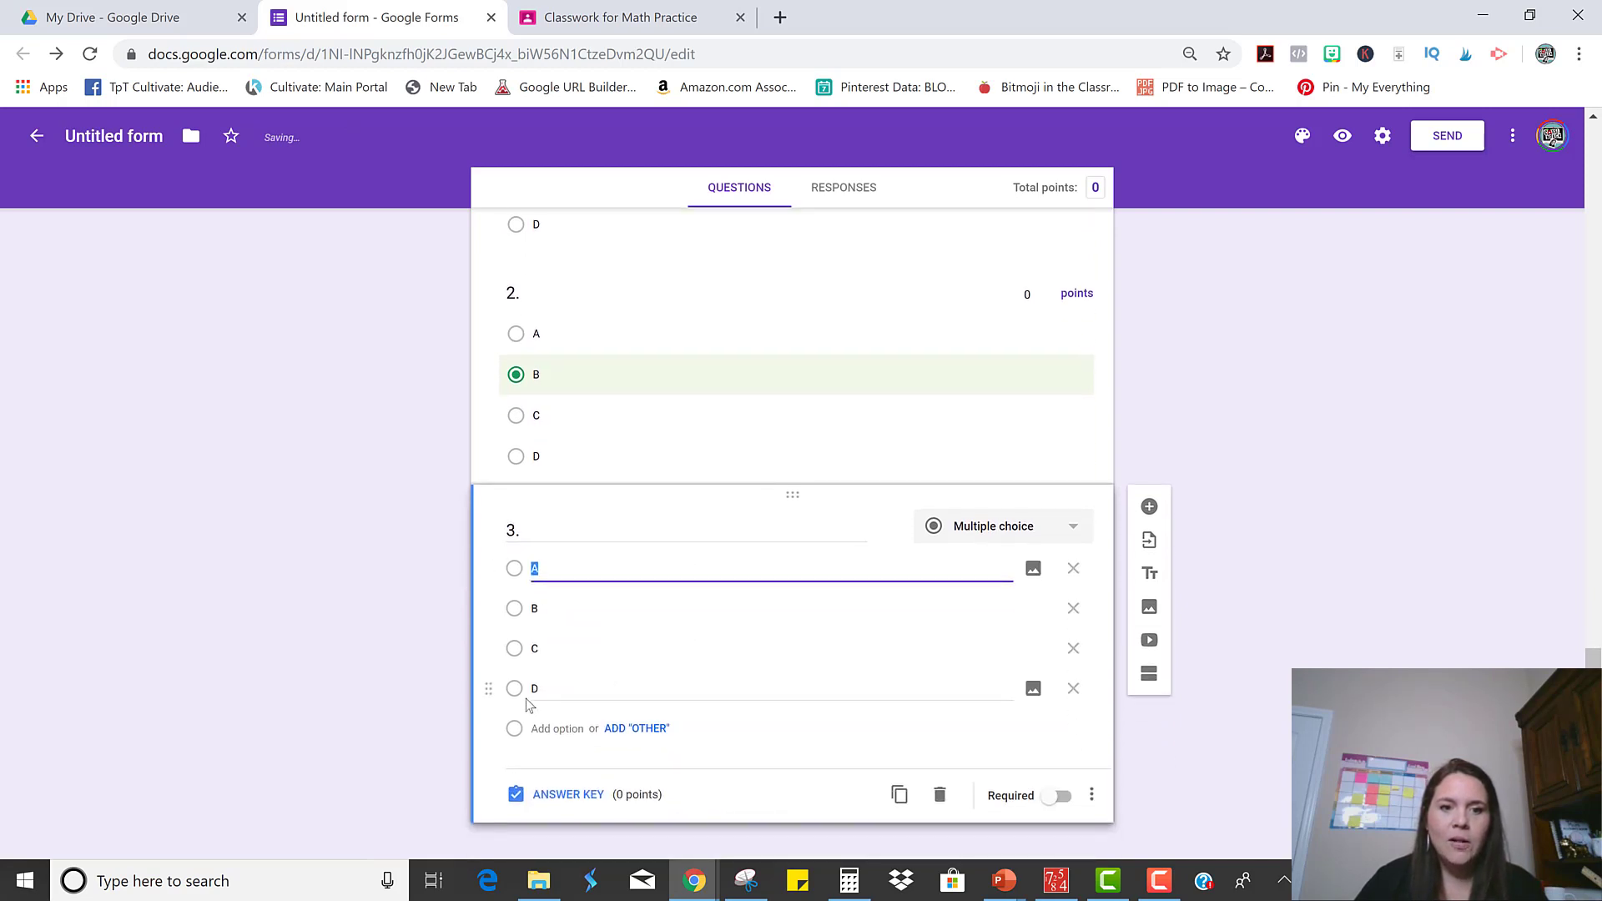
{"action": "left_click", "coordinate": [534, 794]}
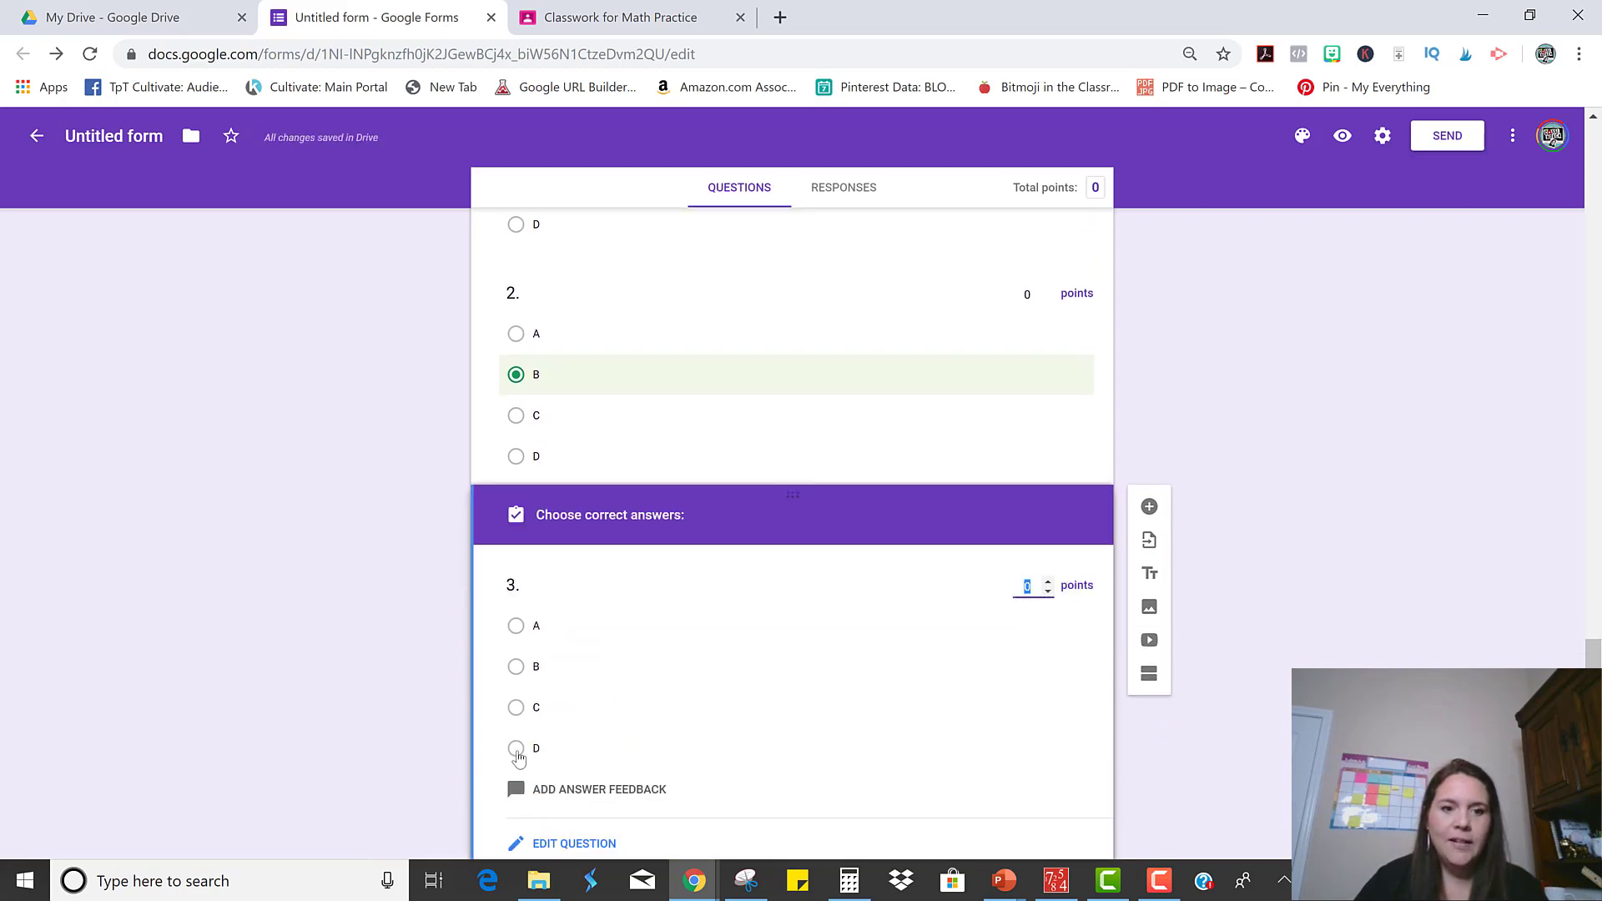
{"action": "left_click", "coordinate": [515, 749]}
{"action": "scroll", "coordinate": [830, 697], "scroll_direction": "down", "scroll_amount": 1}
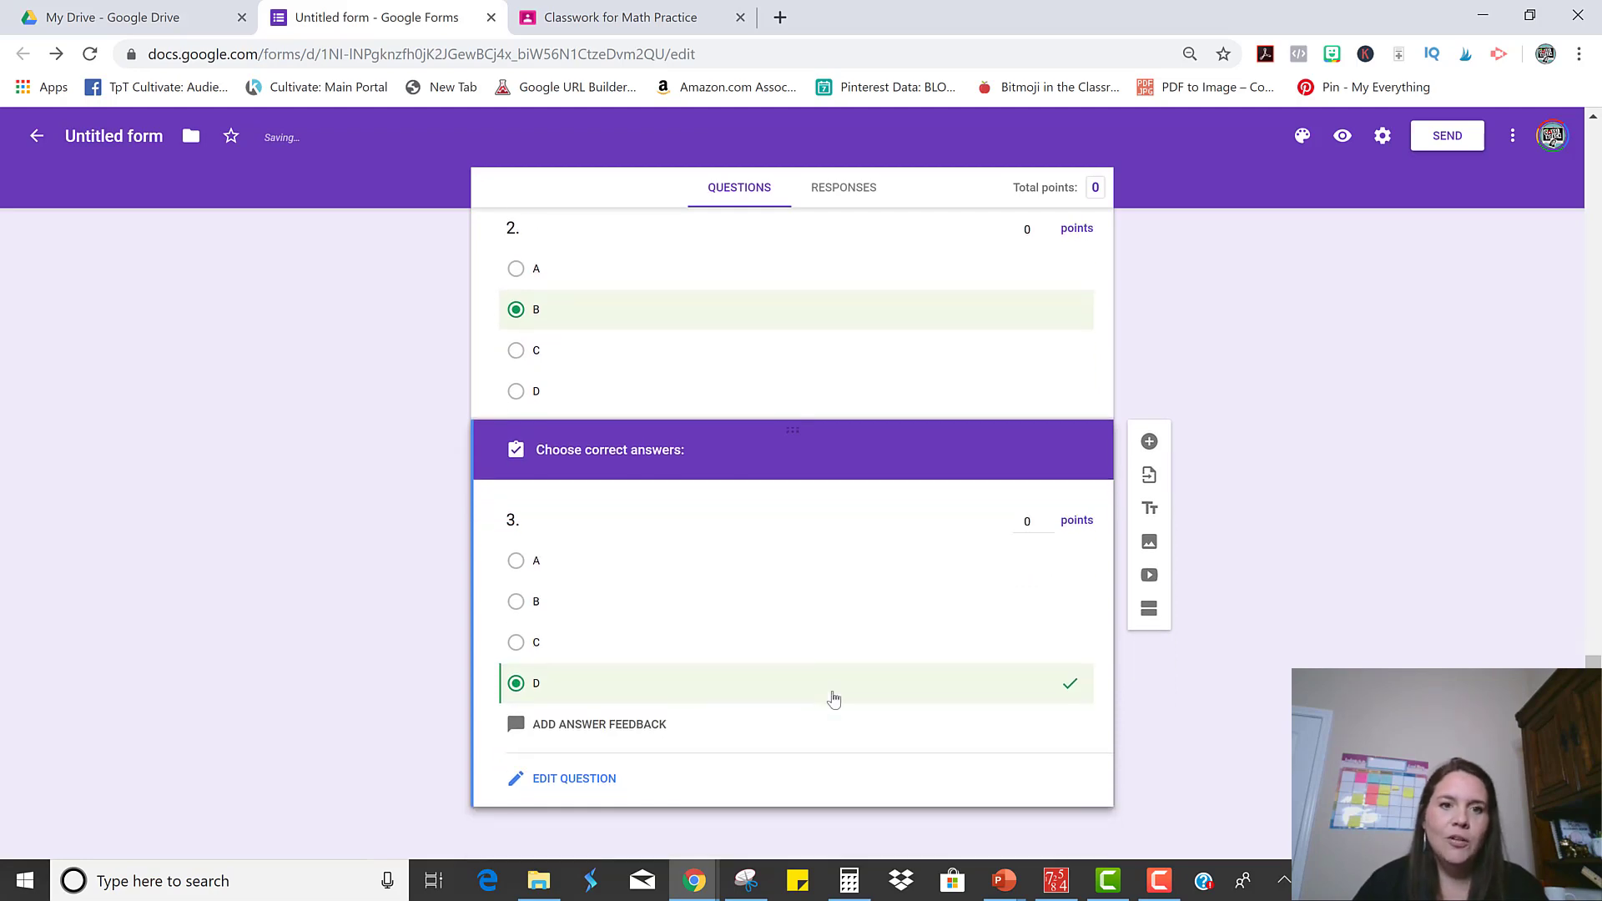
{"action": "scroll", "coordinate": [833, 699], "scroll_direction": "up", "scroll_amount": 14}
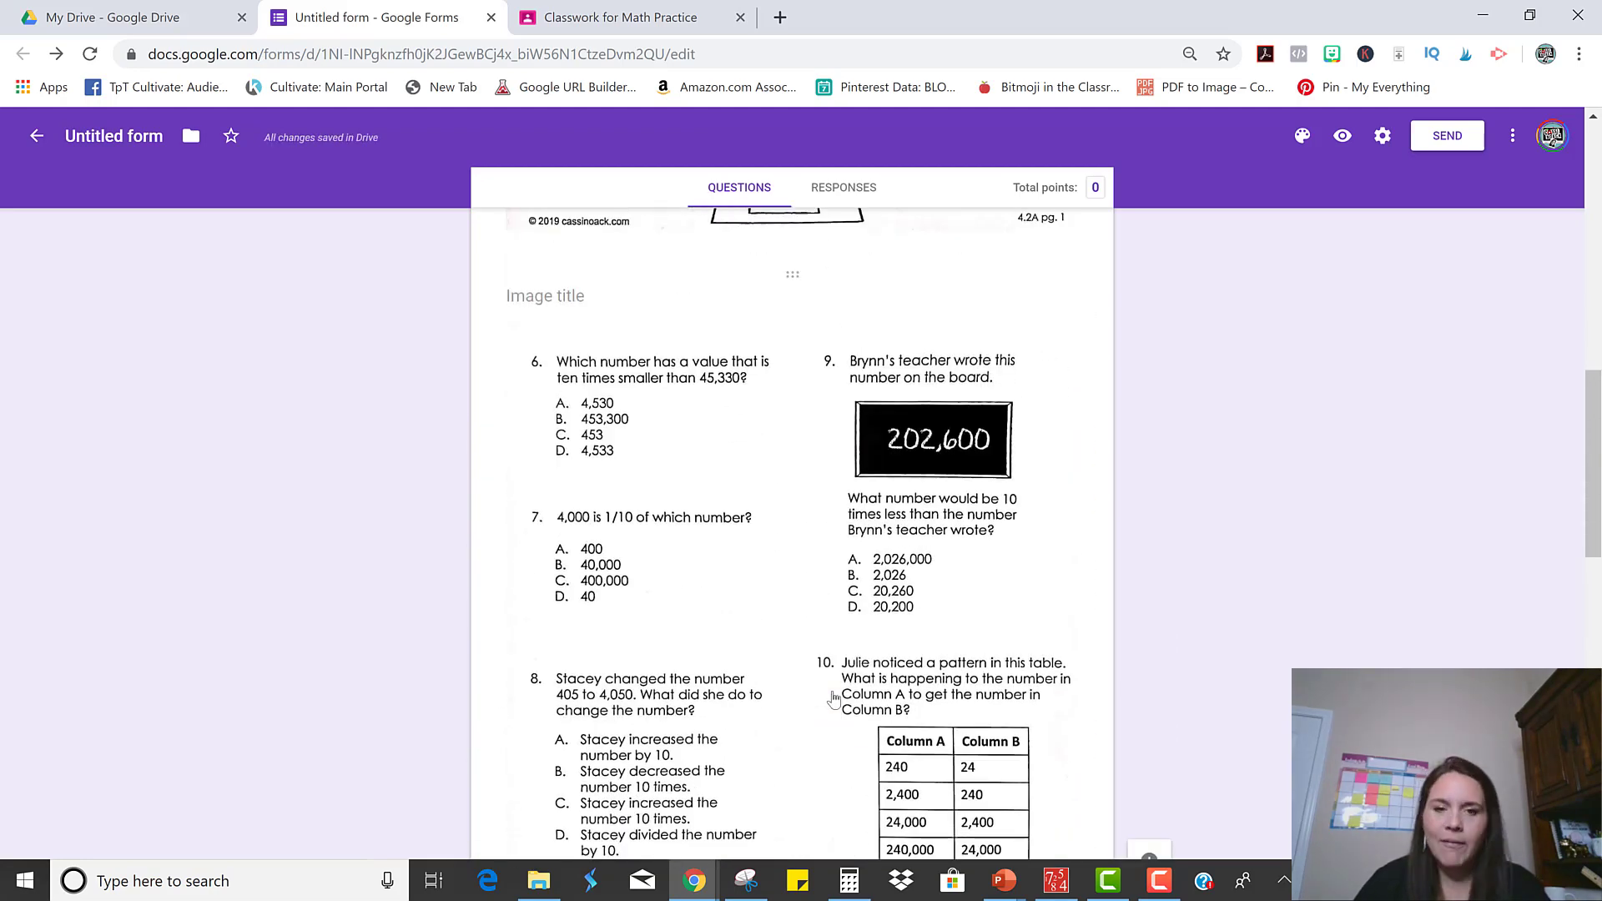
{"action": "scroll", "coordinate": [833, 699], "scroll_direction": "down", "scroll_amount": 14}
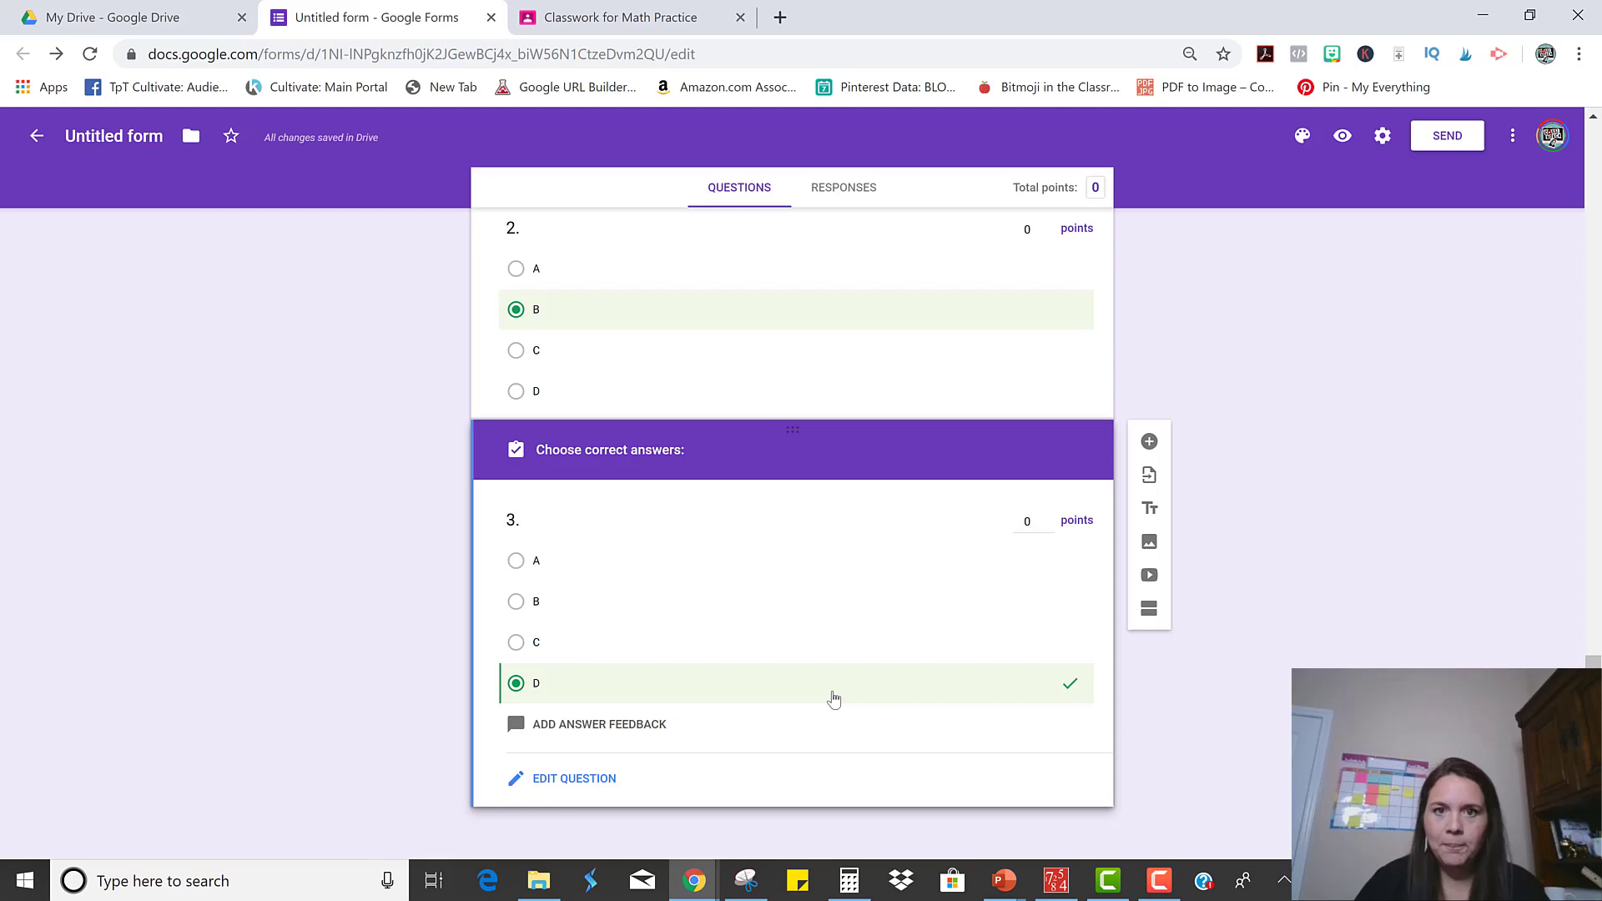
Preview the live 4.2A Quiz, copy its URL, and switch to Math Practice Classwork
{"action": "scroll", "coordinate": [1304, 285], "scroll_direction": "up", "scroll_amount": 20}
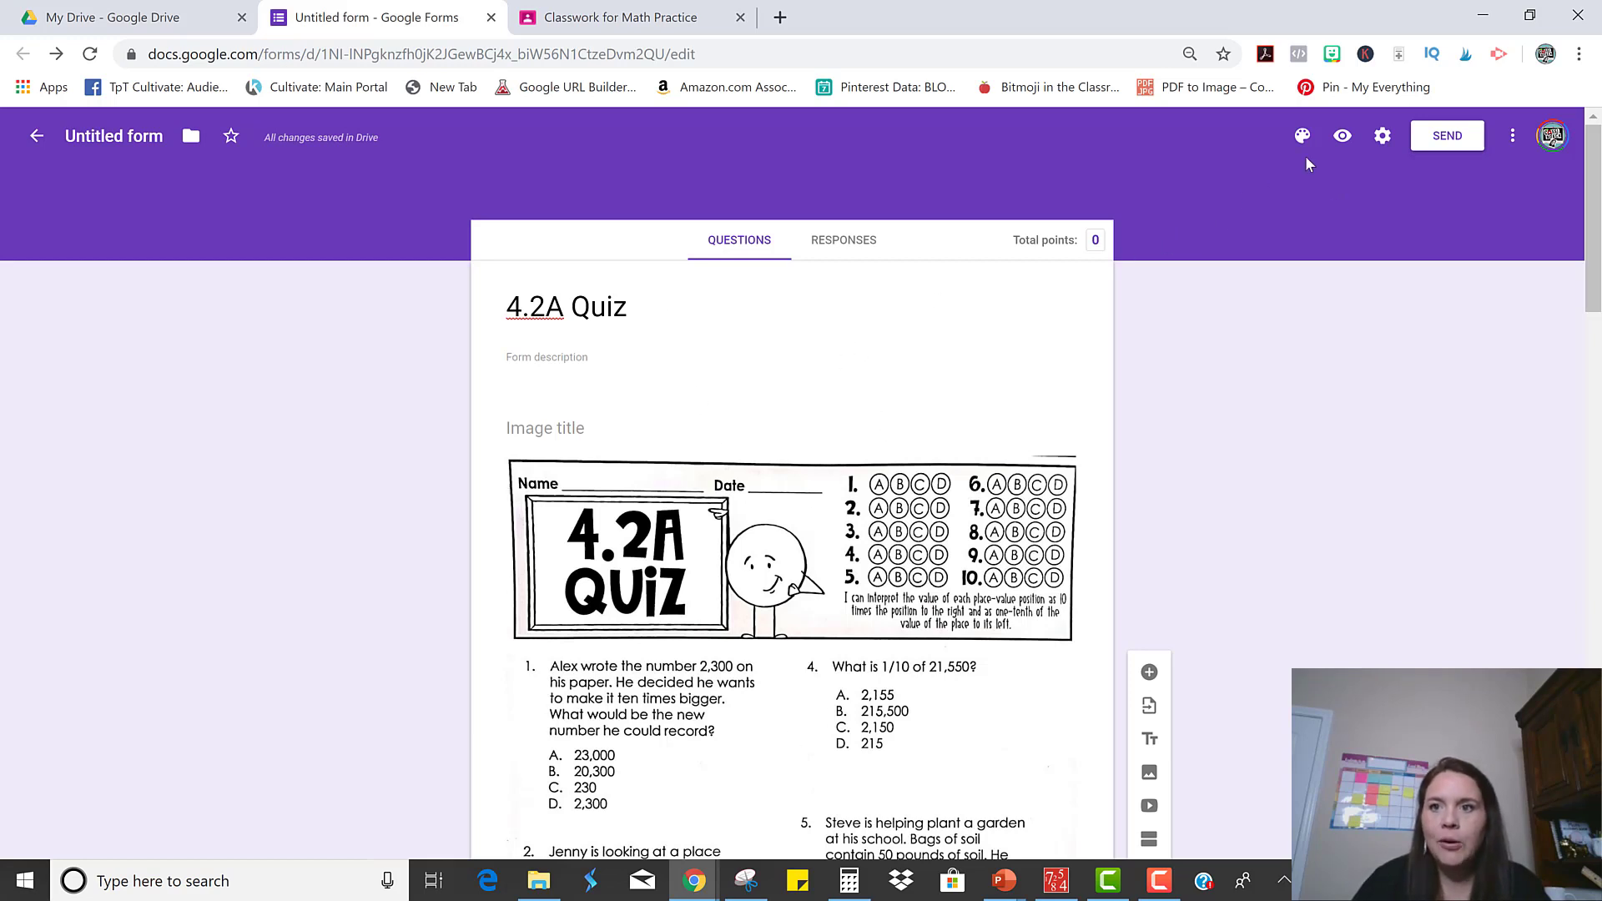
{"action": "left_click", "coordinate": [1339, 155]}
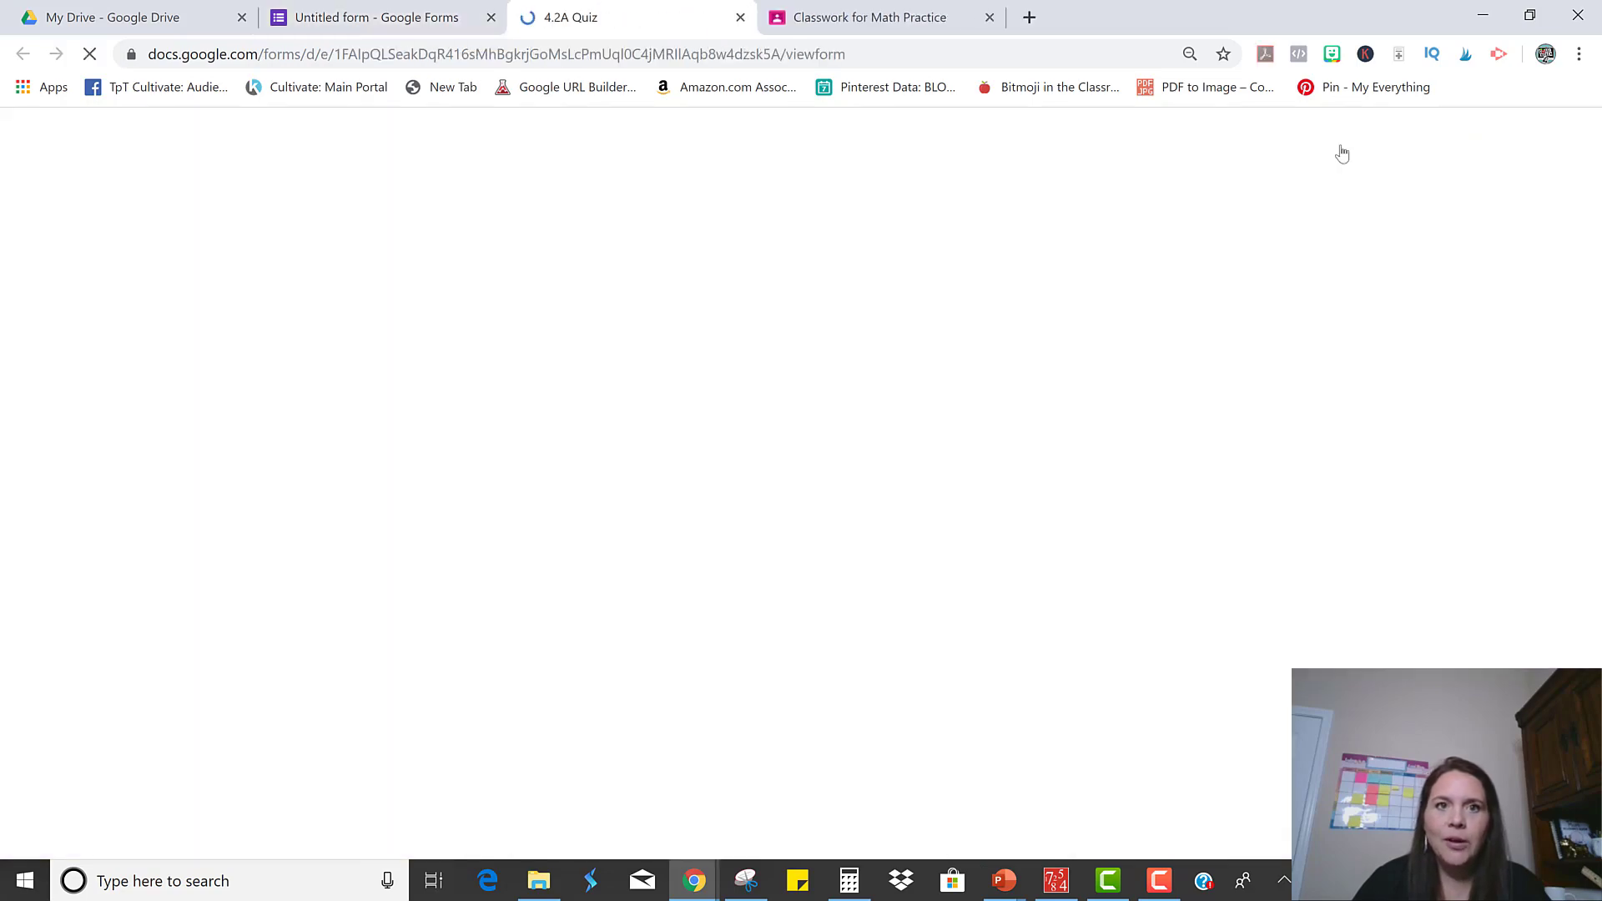
{"action": "scroll", "coordinate": [807, 388], "scroll_direction": "down", "scroll_amount": 20}
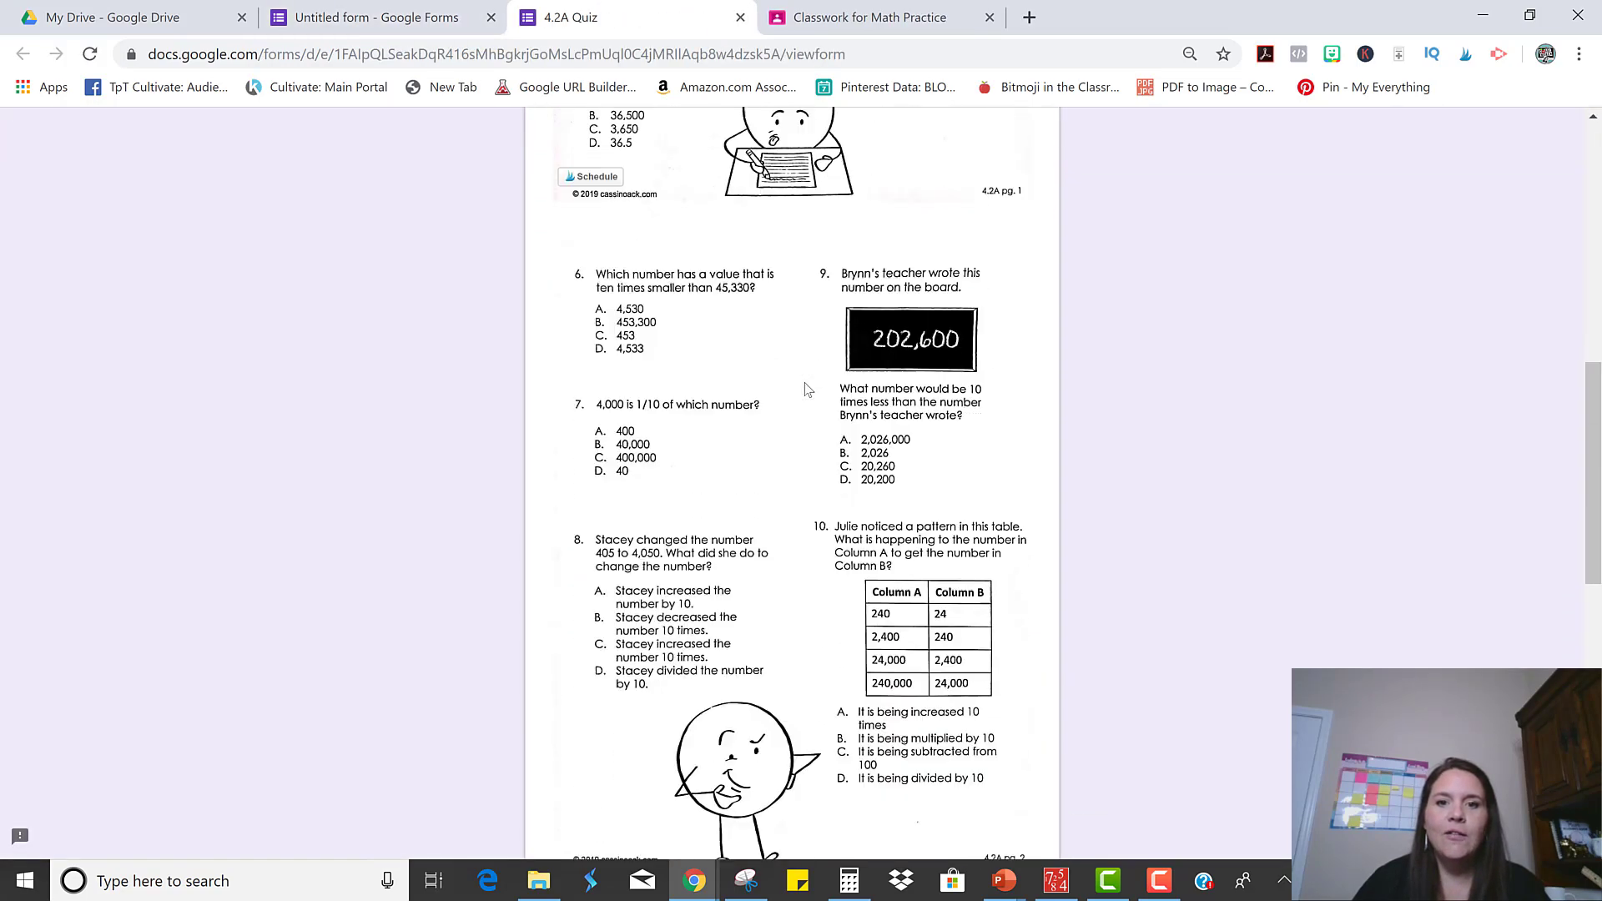
{"action": "scroll", "coordinate": [807, 389], "scroll_direction": "down", "scroll_amount": 15}
{"action": "scroll", "coordinate": [805, 387], "scroll_direction": "up", "scroll_amount": 20}
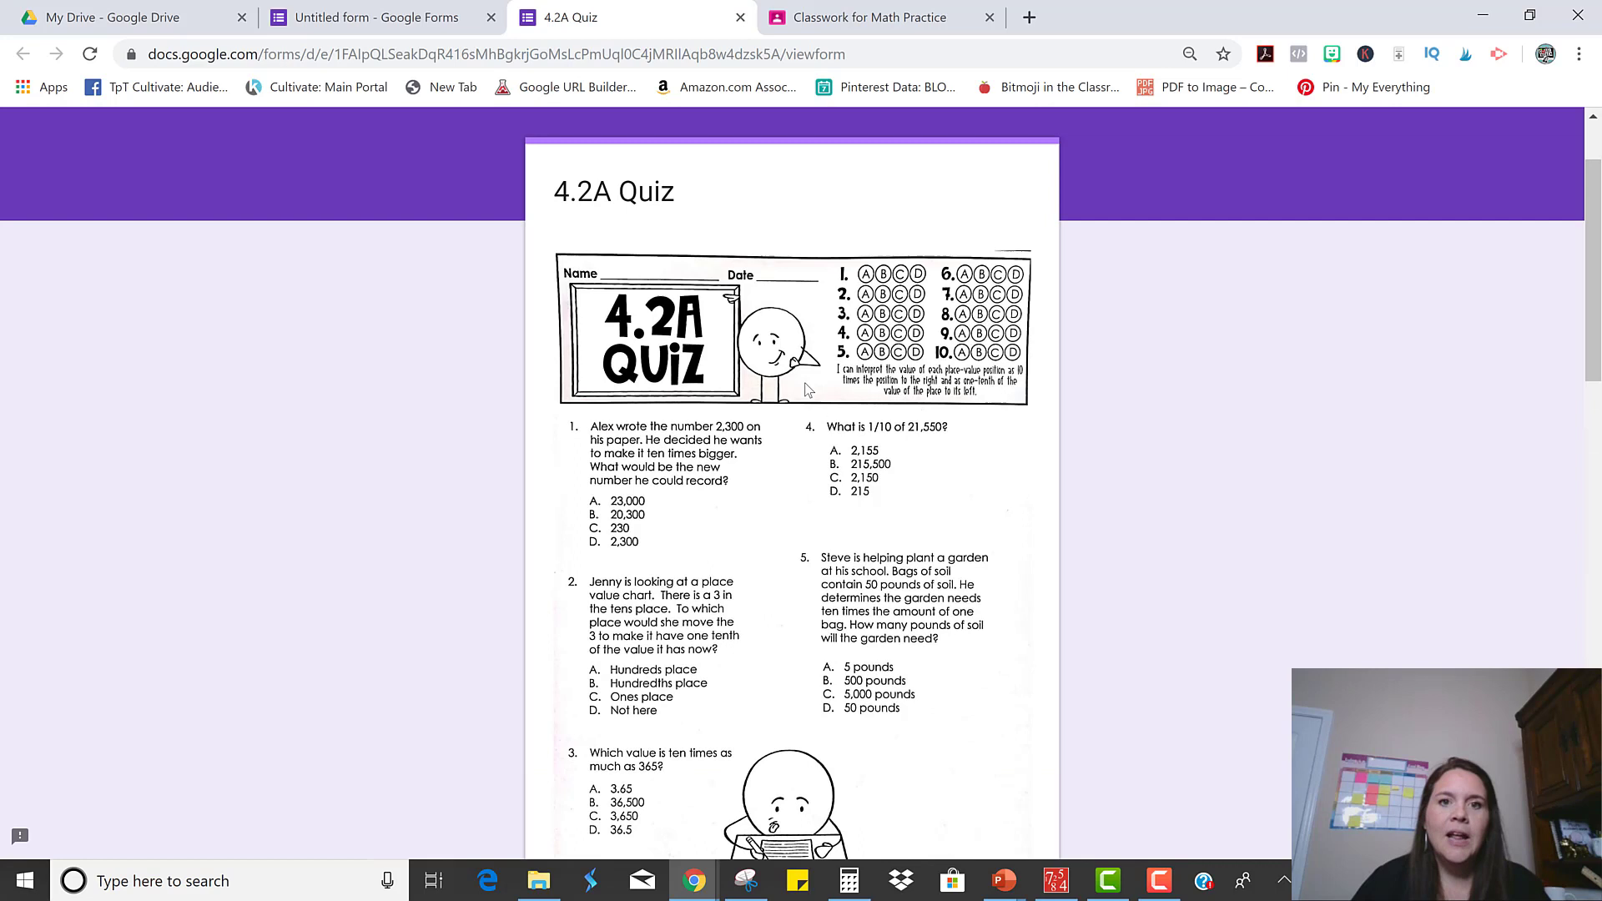
{"action": "left_click", "coordinate": [758, 55]}
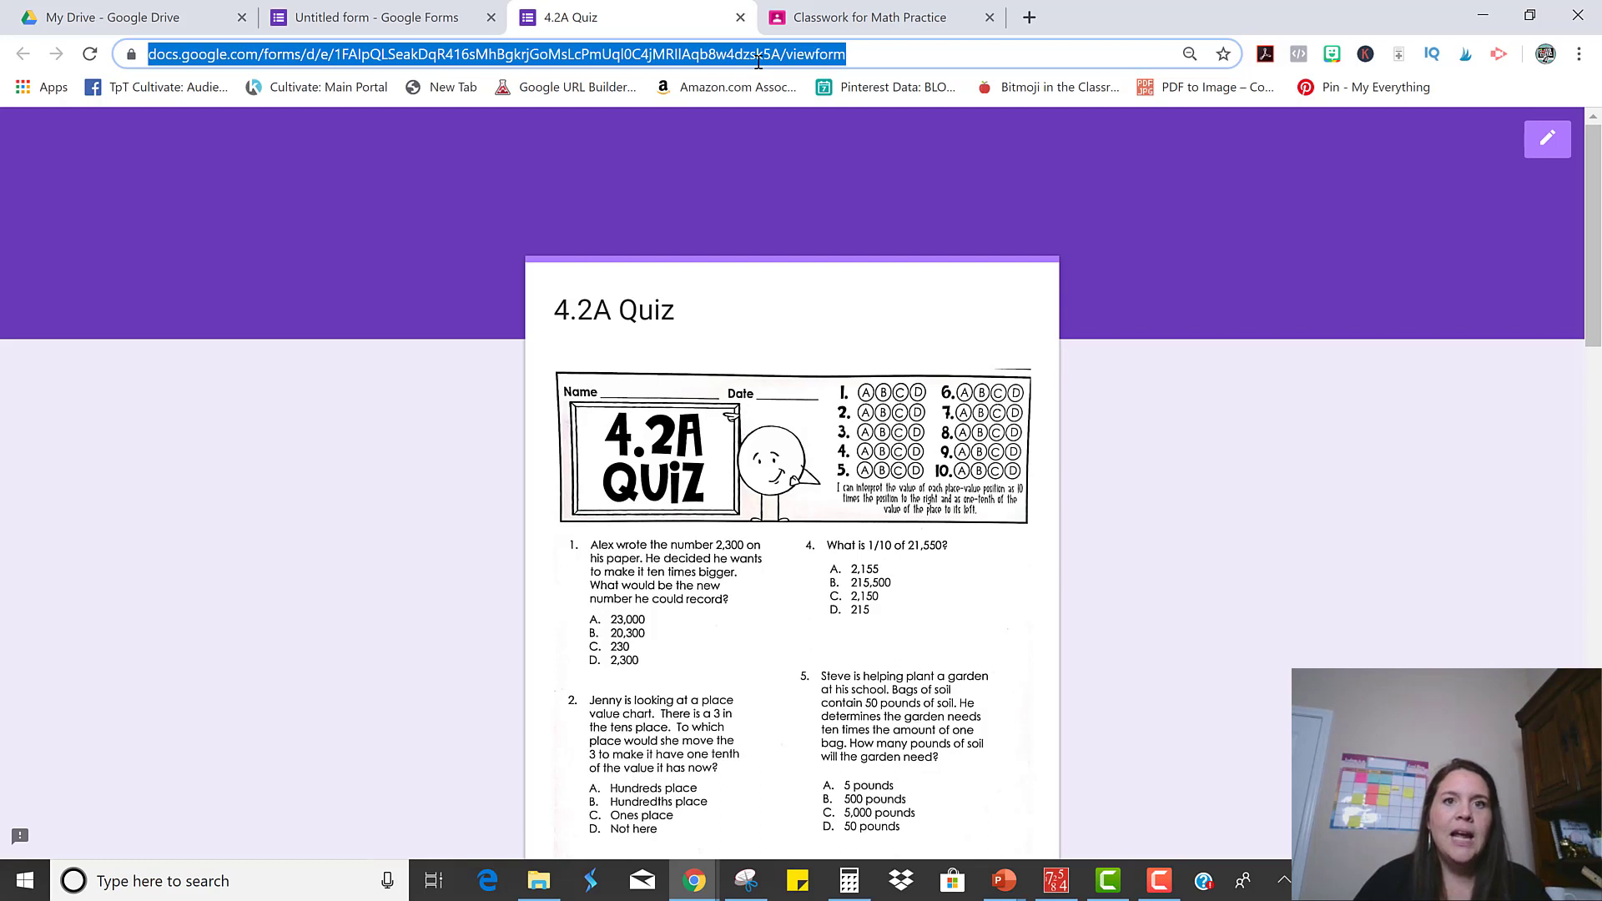
{"action": "left_click", "coordinate": [834, 30]}
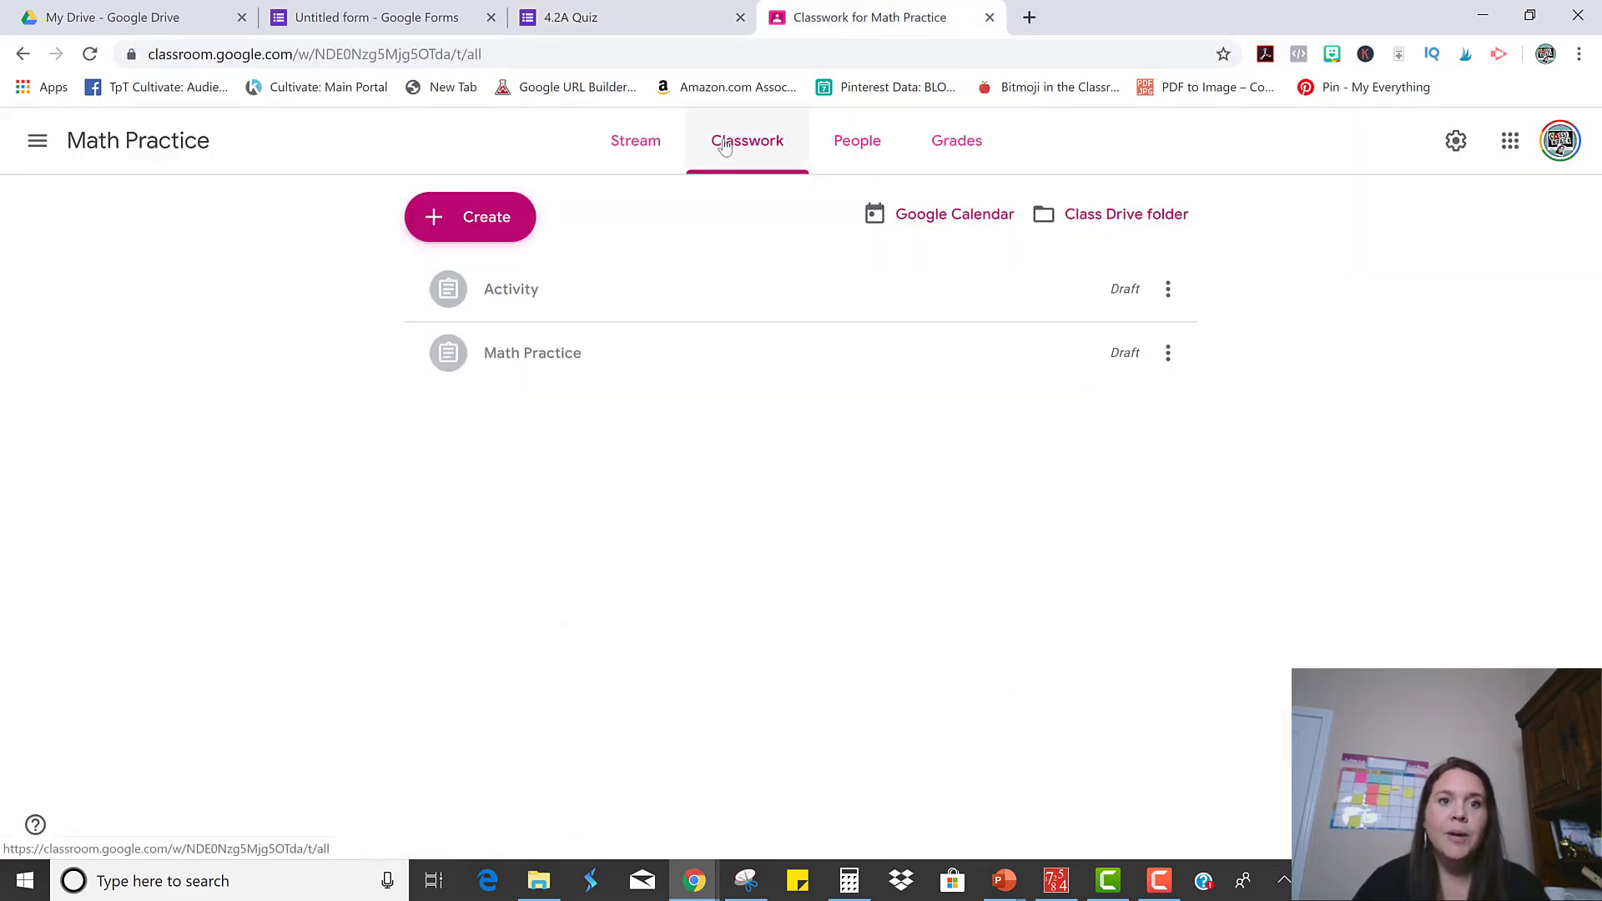
Assign 'Quiz 4.2A' to all Math Practice students with the quiz form link attached
{"action": "left_click", "coordinate": [499, 218]}
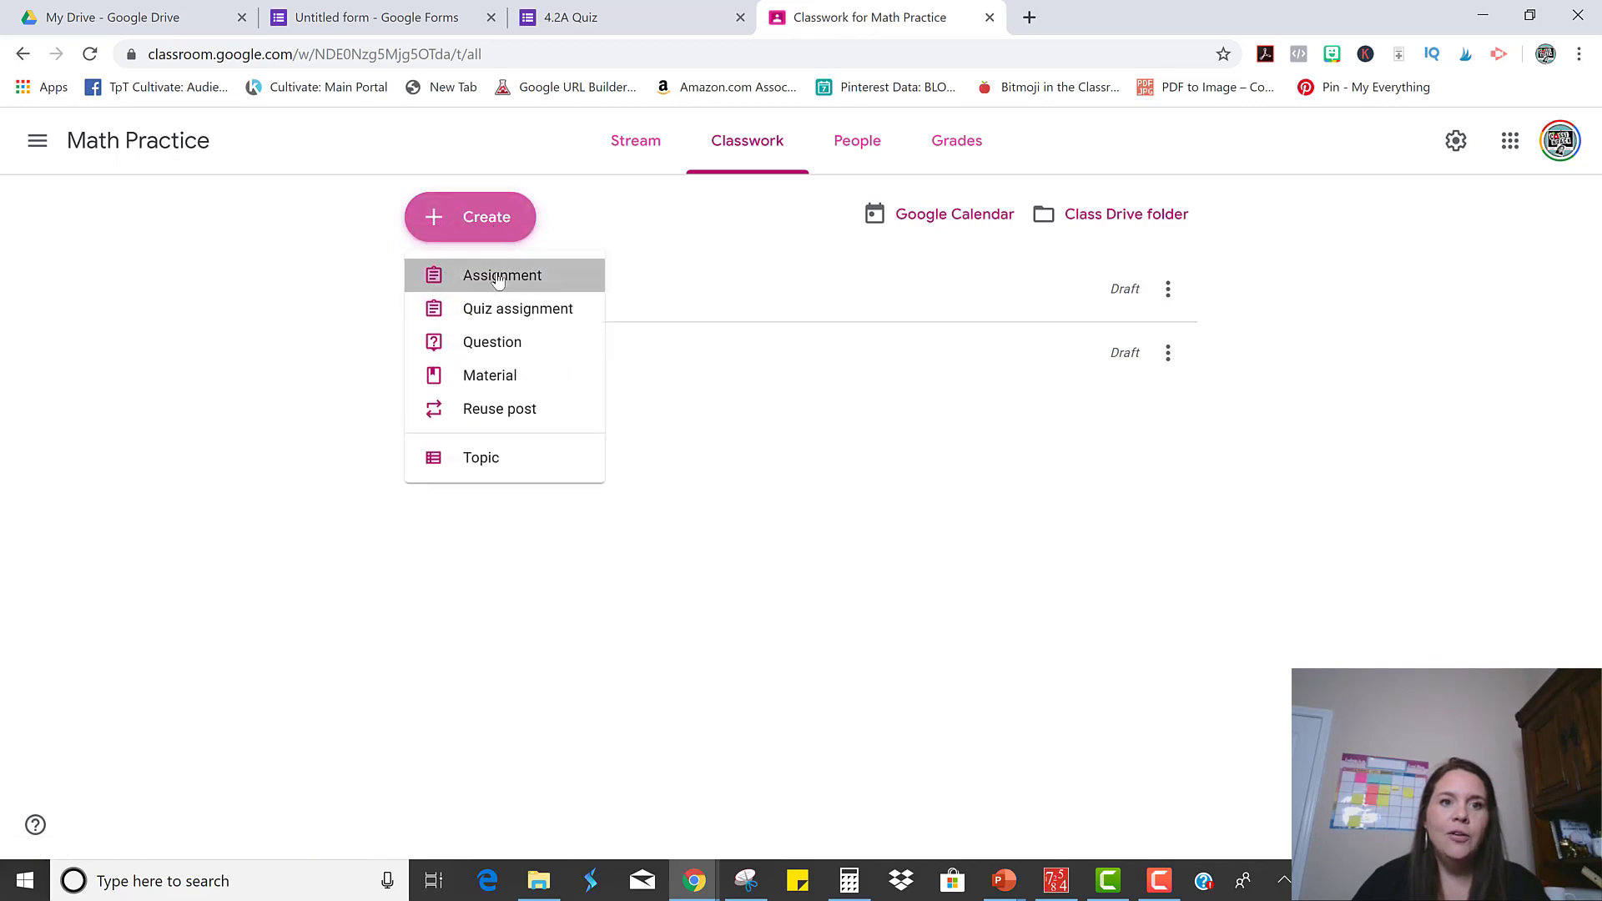
{"action": "left_click", "coordinate": [499, 277]}
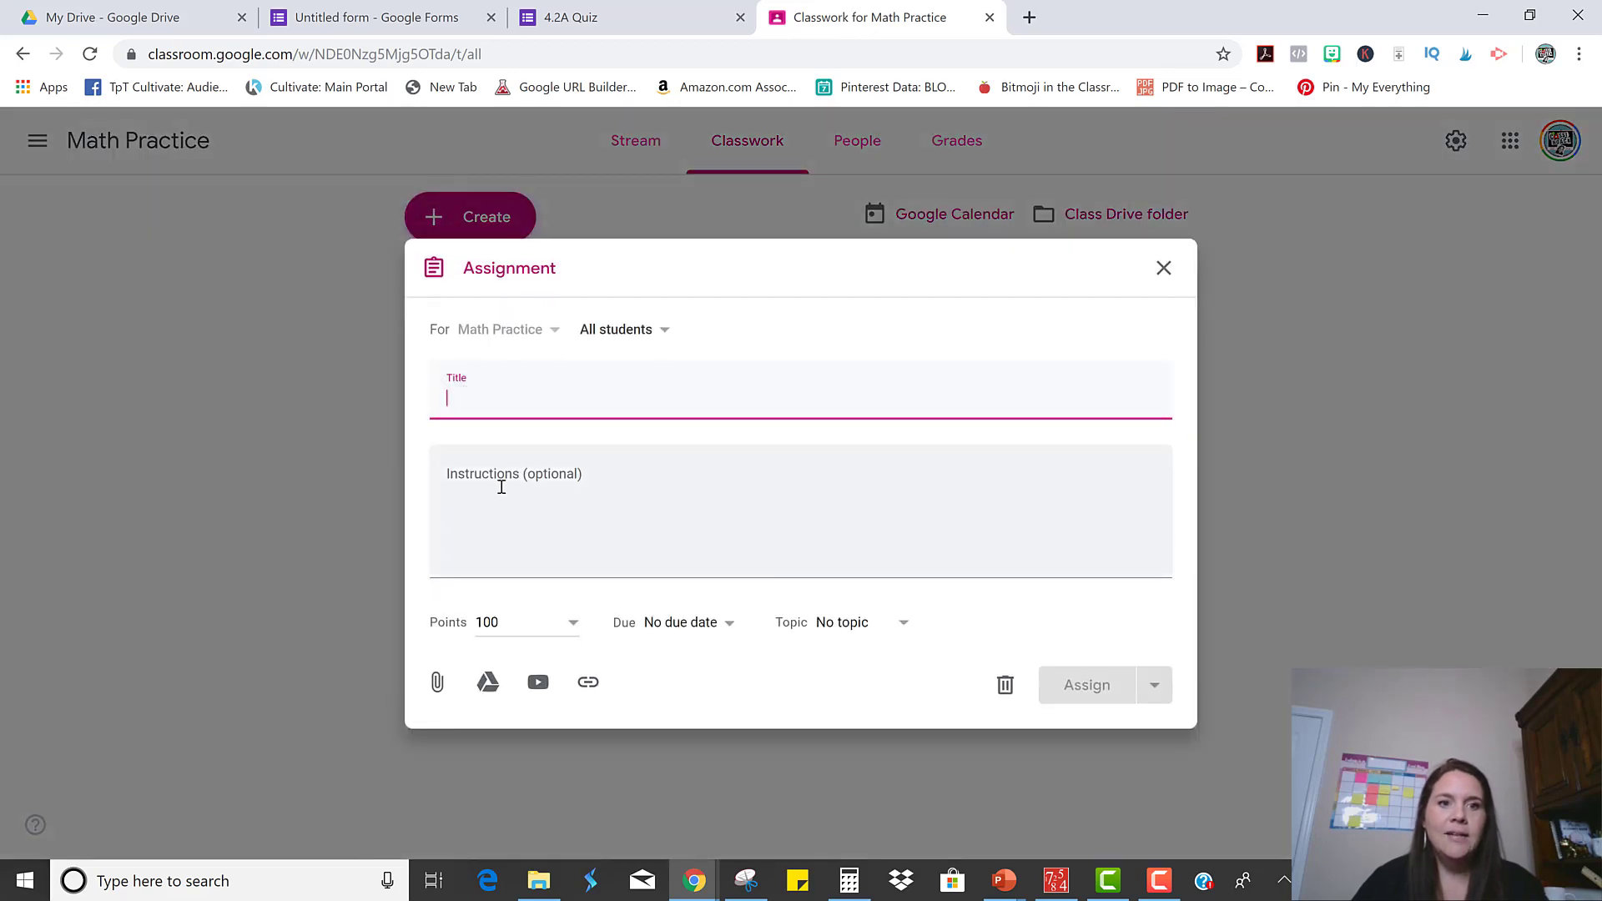
{"action": "type", "text": "Q"}
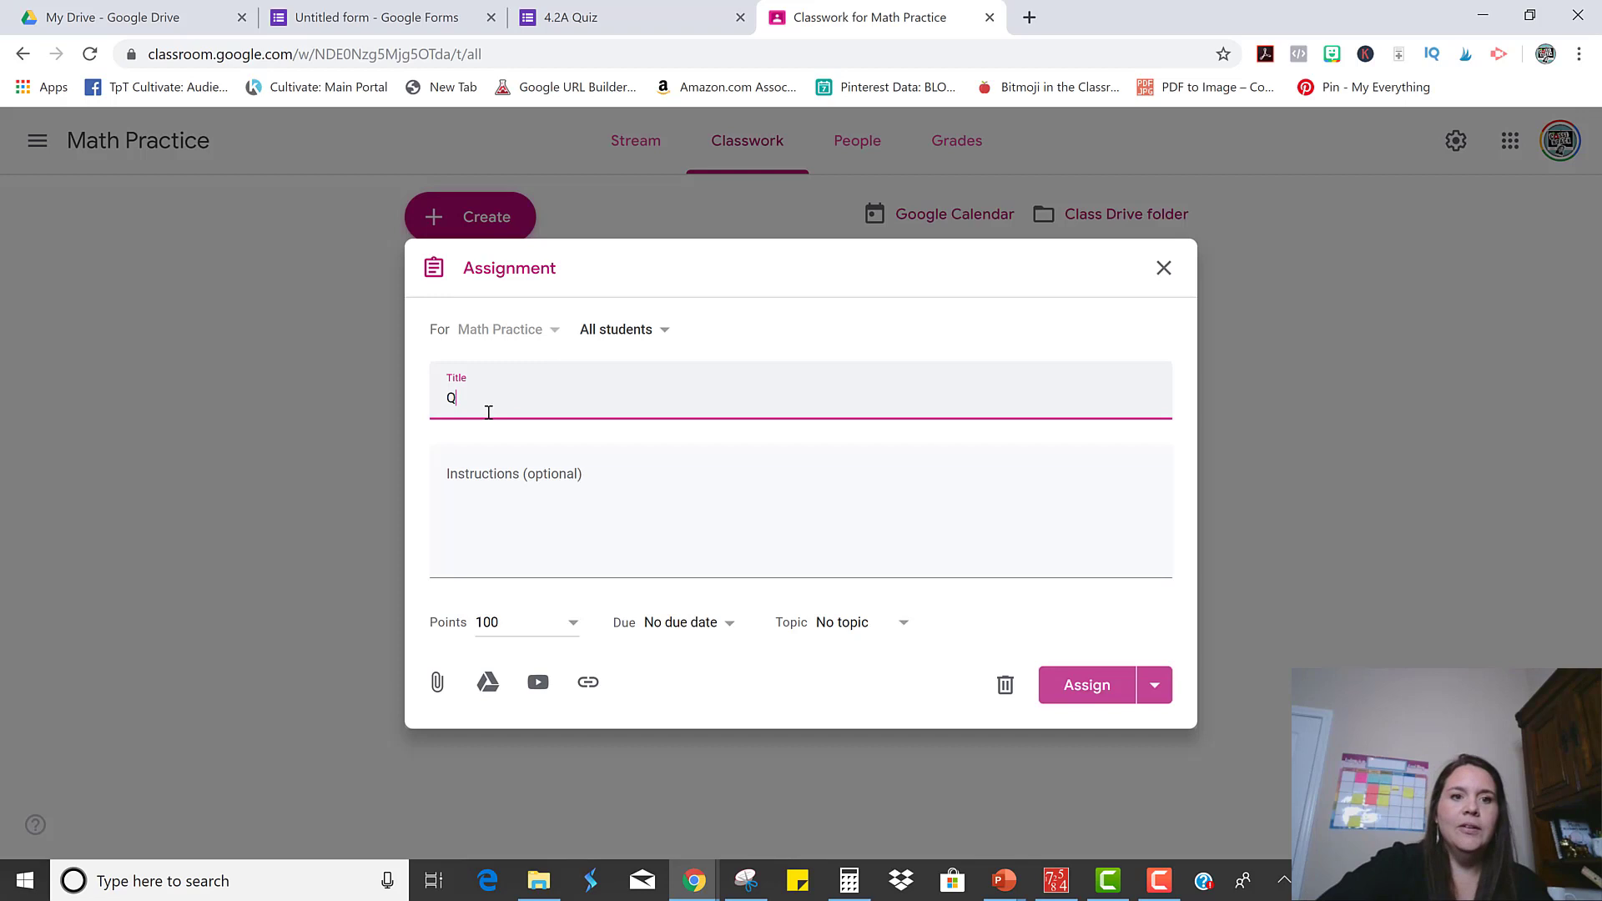
{"action": "type", "text": "uiz 4.2A"}
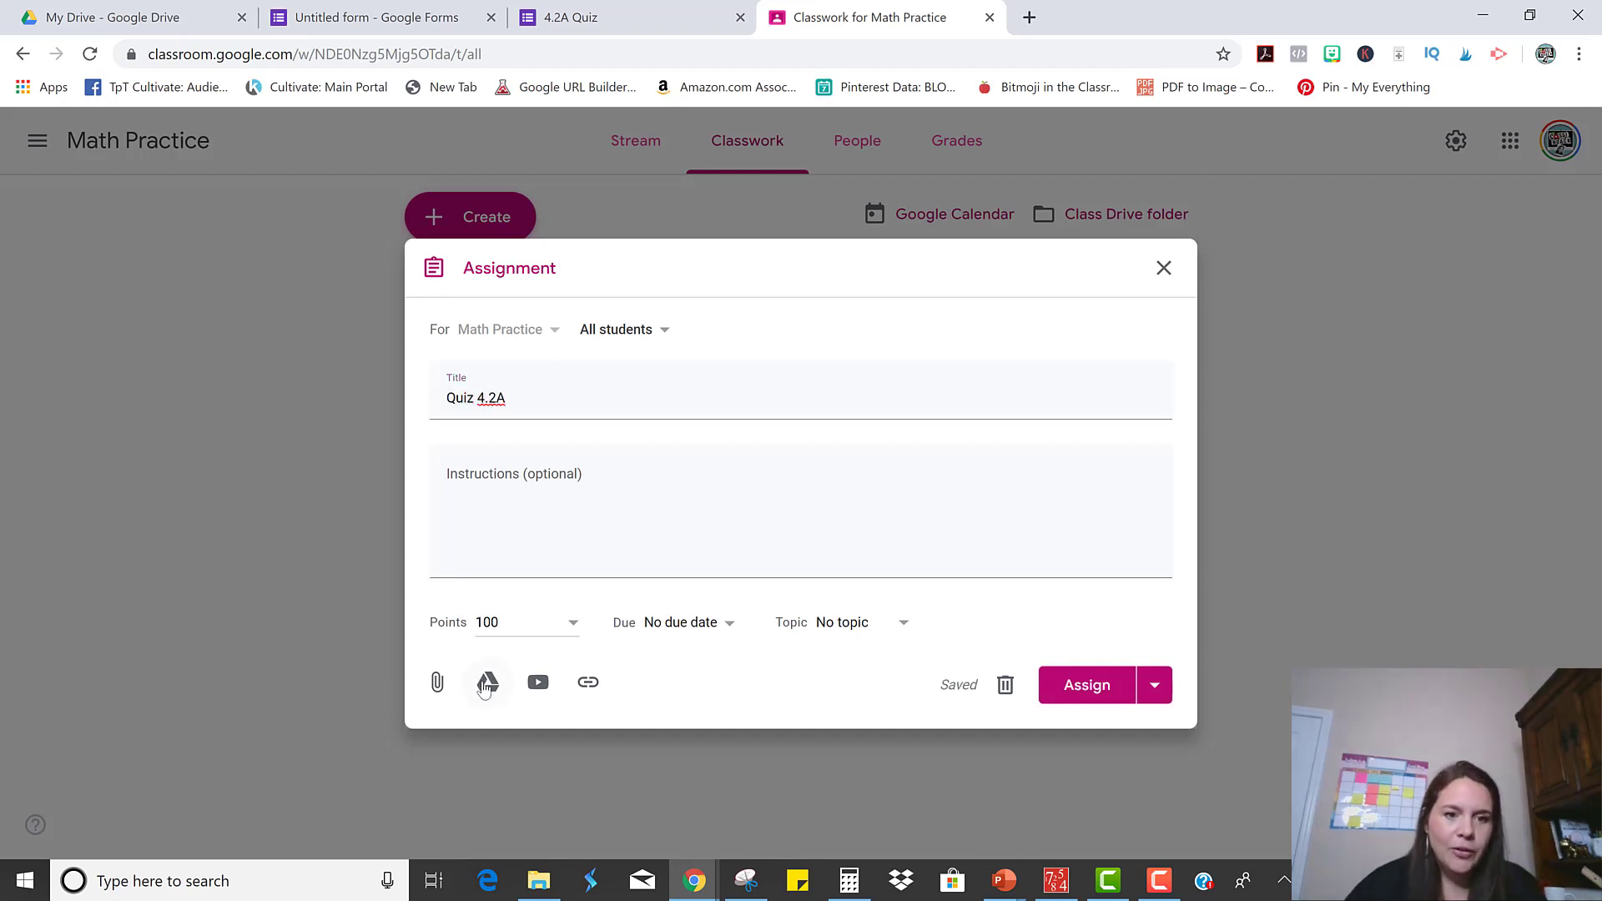
{"action": "left_click", "coordinate": [588, 683]}
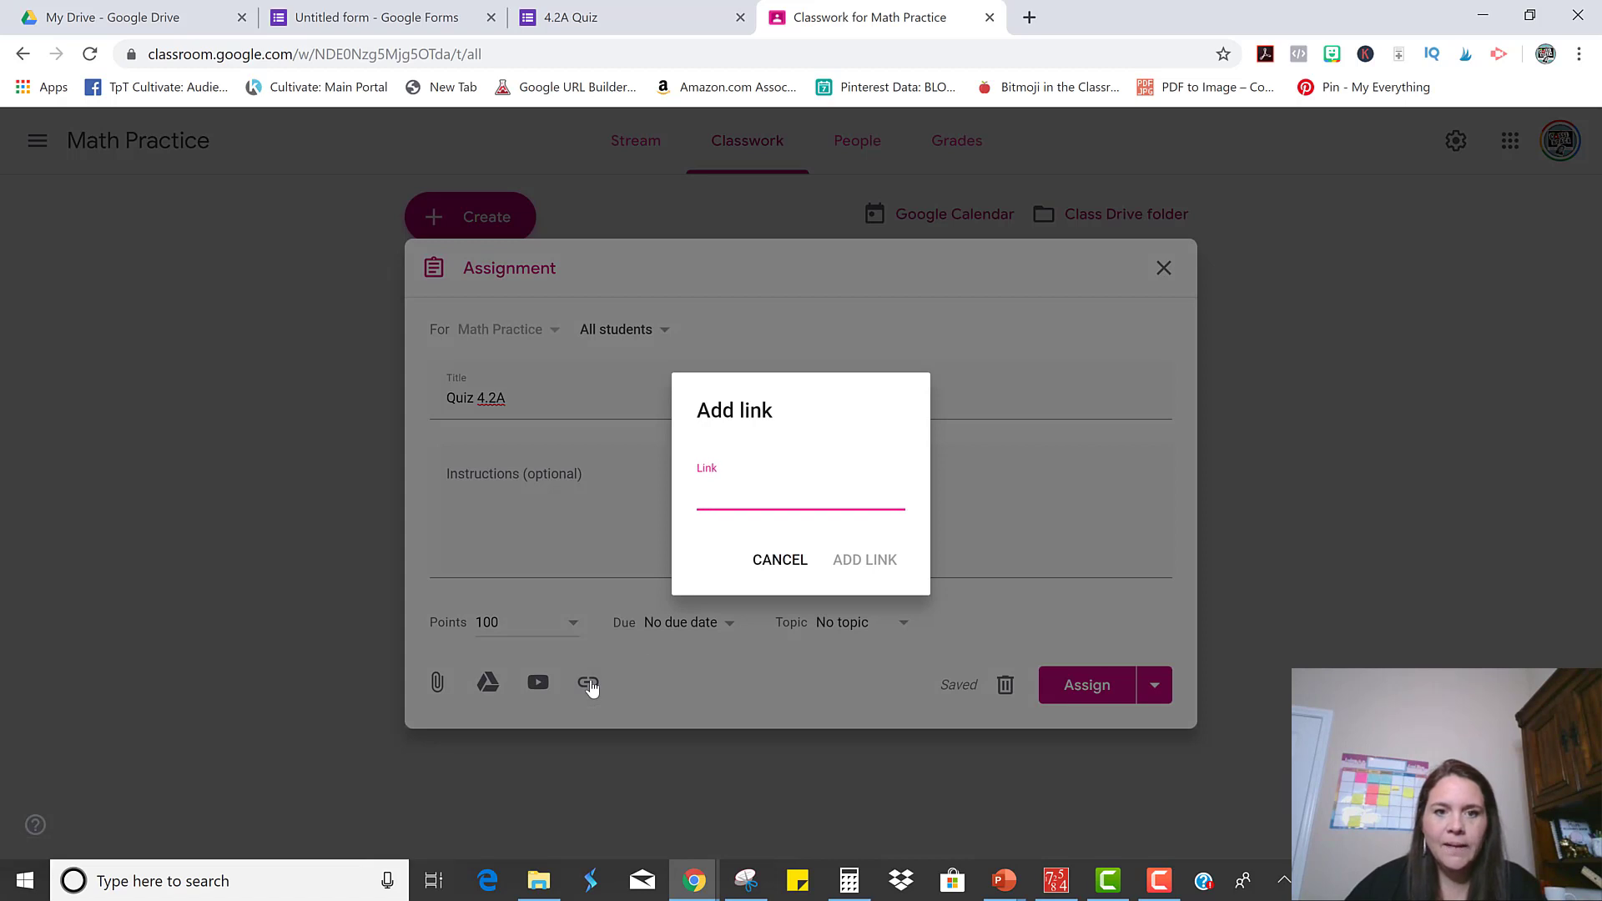
{"action": "key", "text": "ctrl+v"}
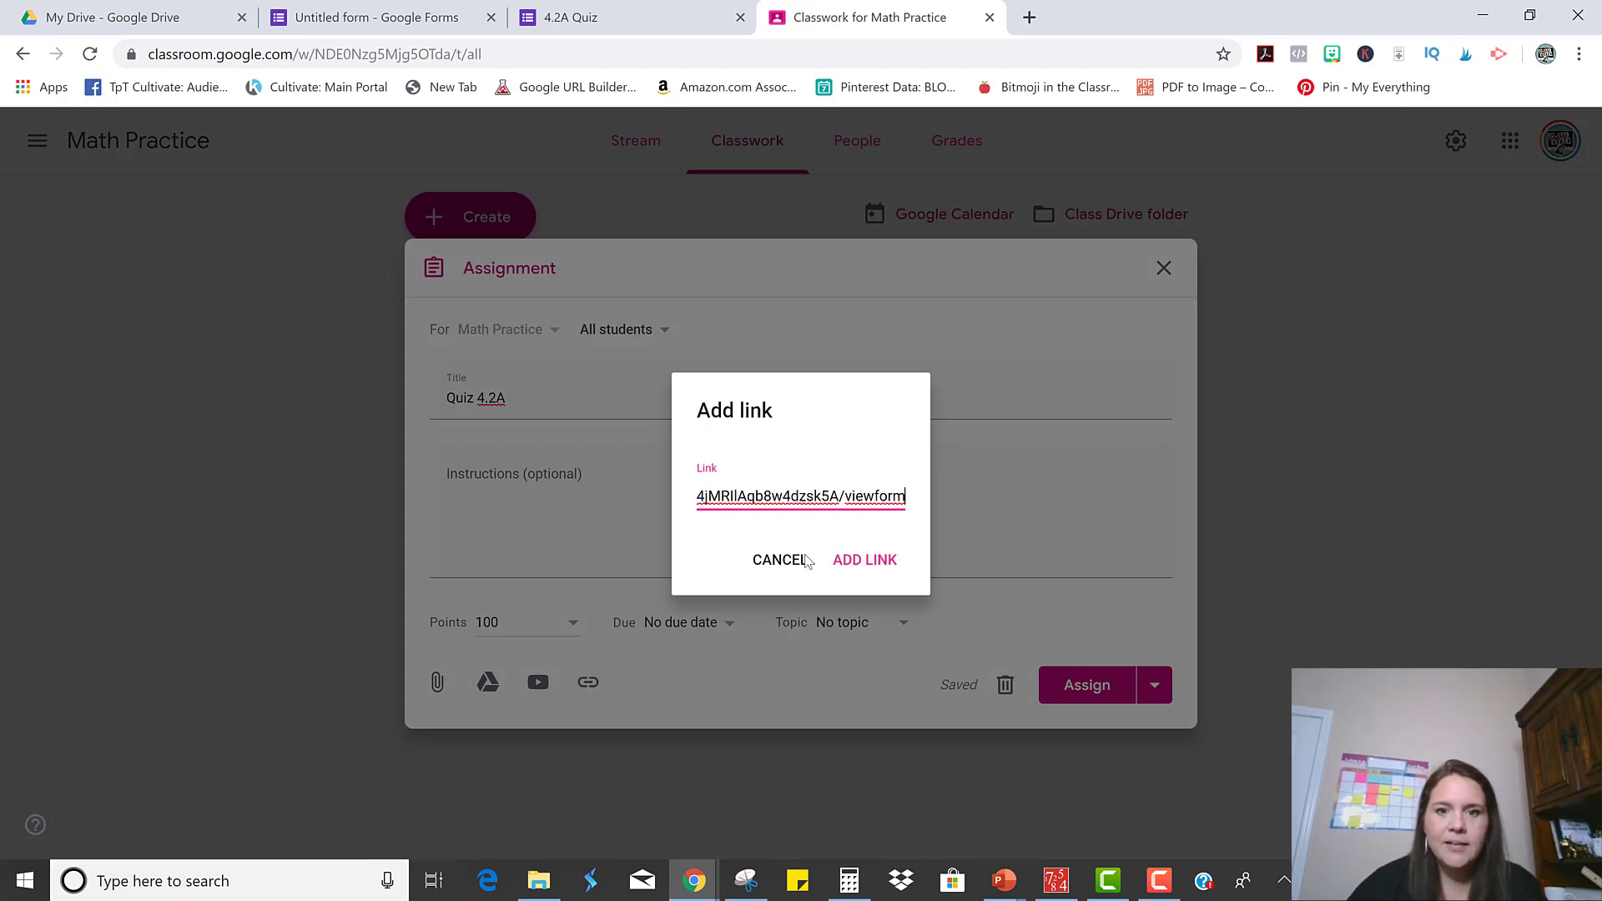
{"action": "left_click", "coordinate": [863, 559]}
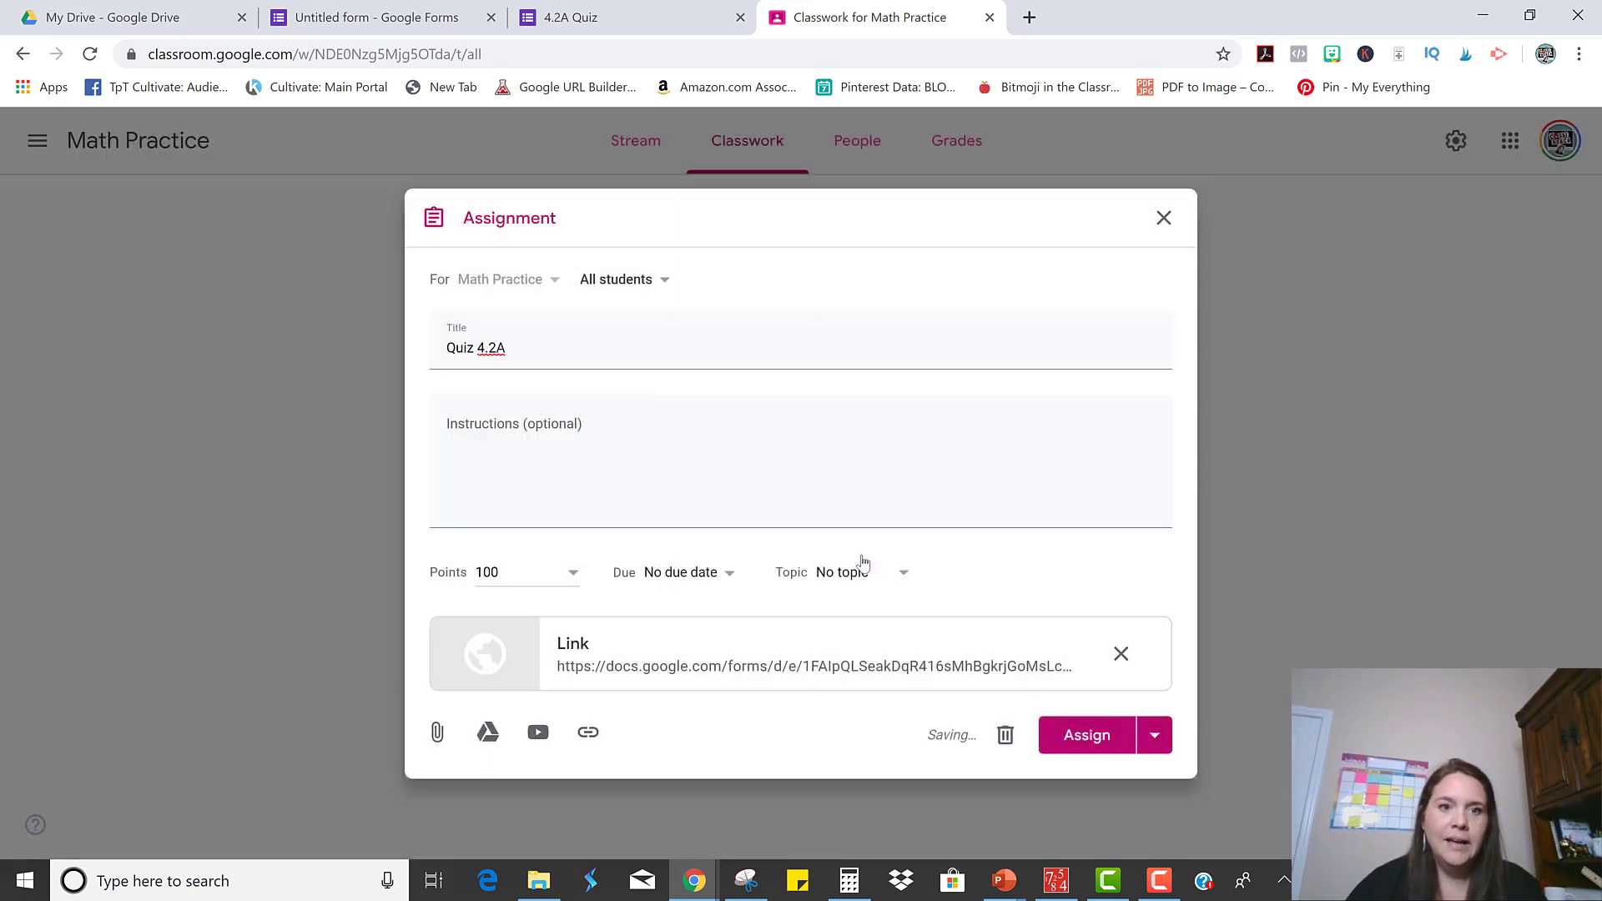
{"action": "left_click", "coordinate": [1085, 754]}
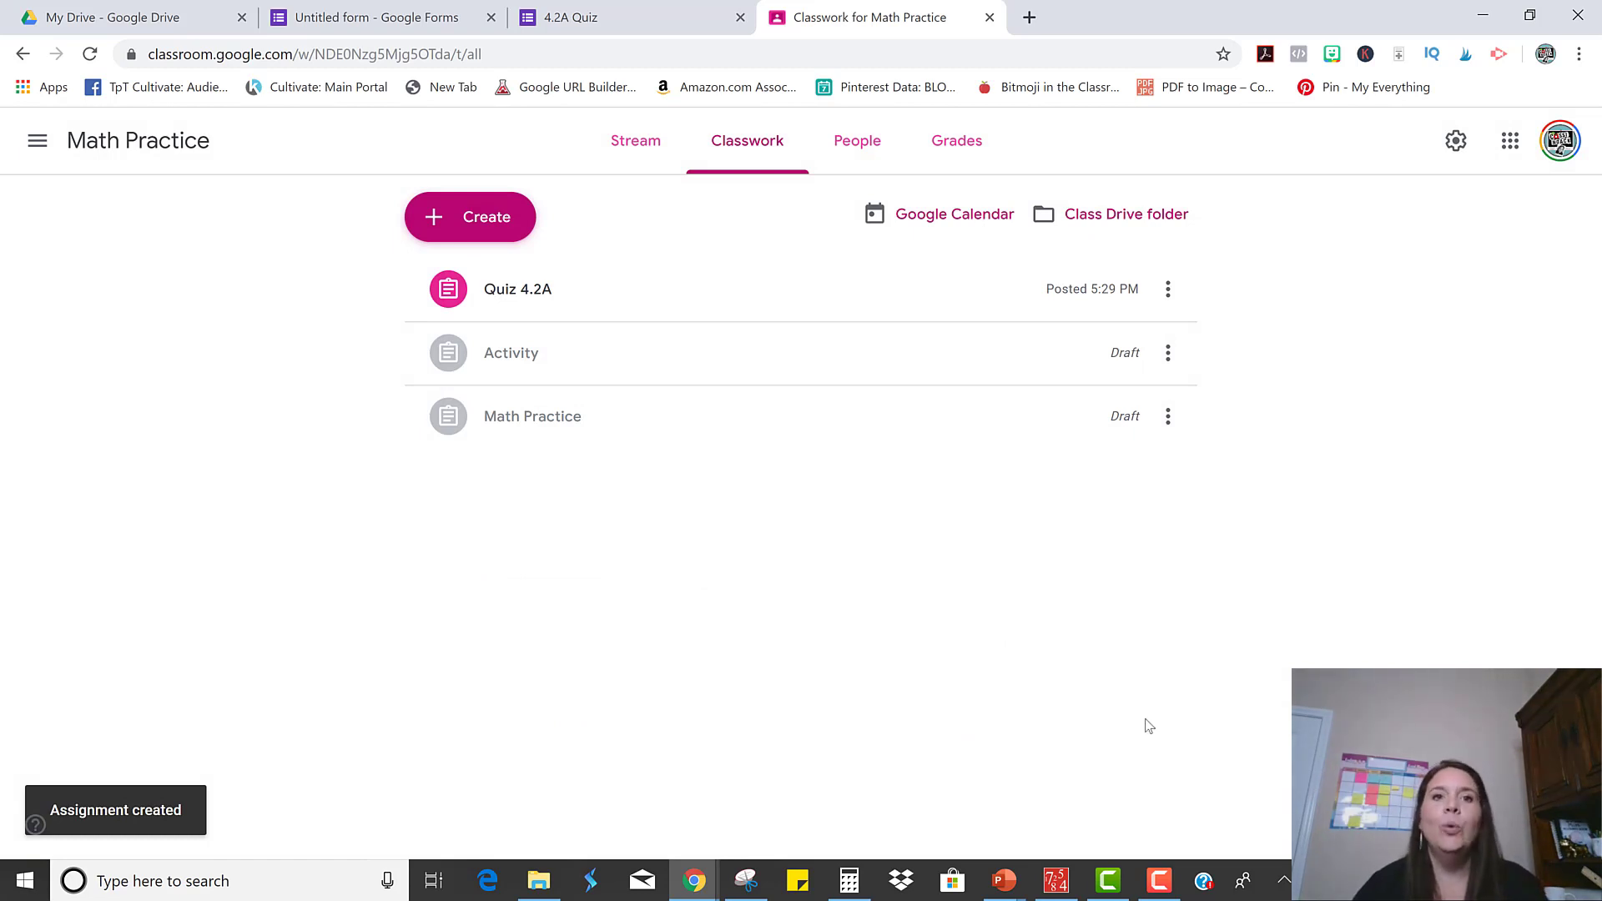
Confirm in the form editor's Responses tab that the quiz has 0 responses
{"action": "left_click", "coordinate": [595, 13]}
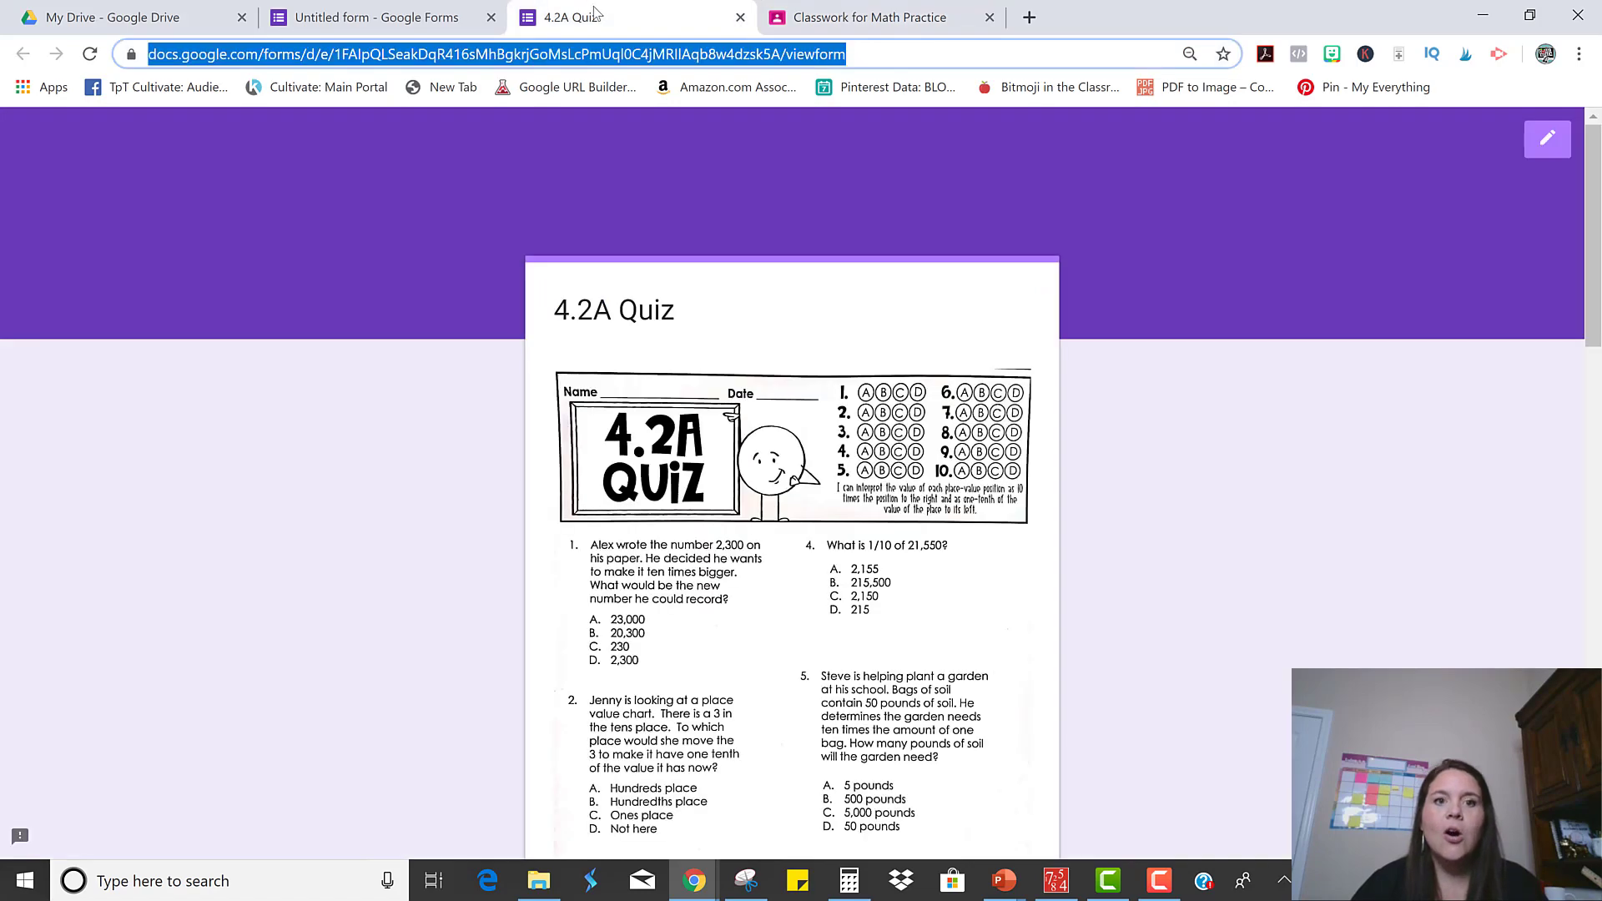
{"action": "left_click", "coordinate": [415, 30]}
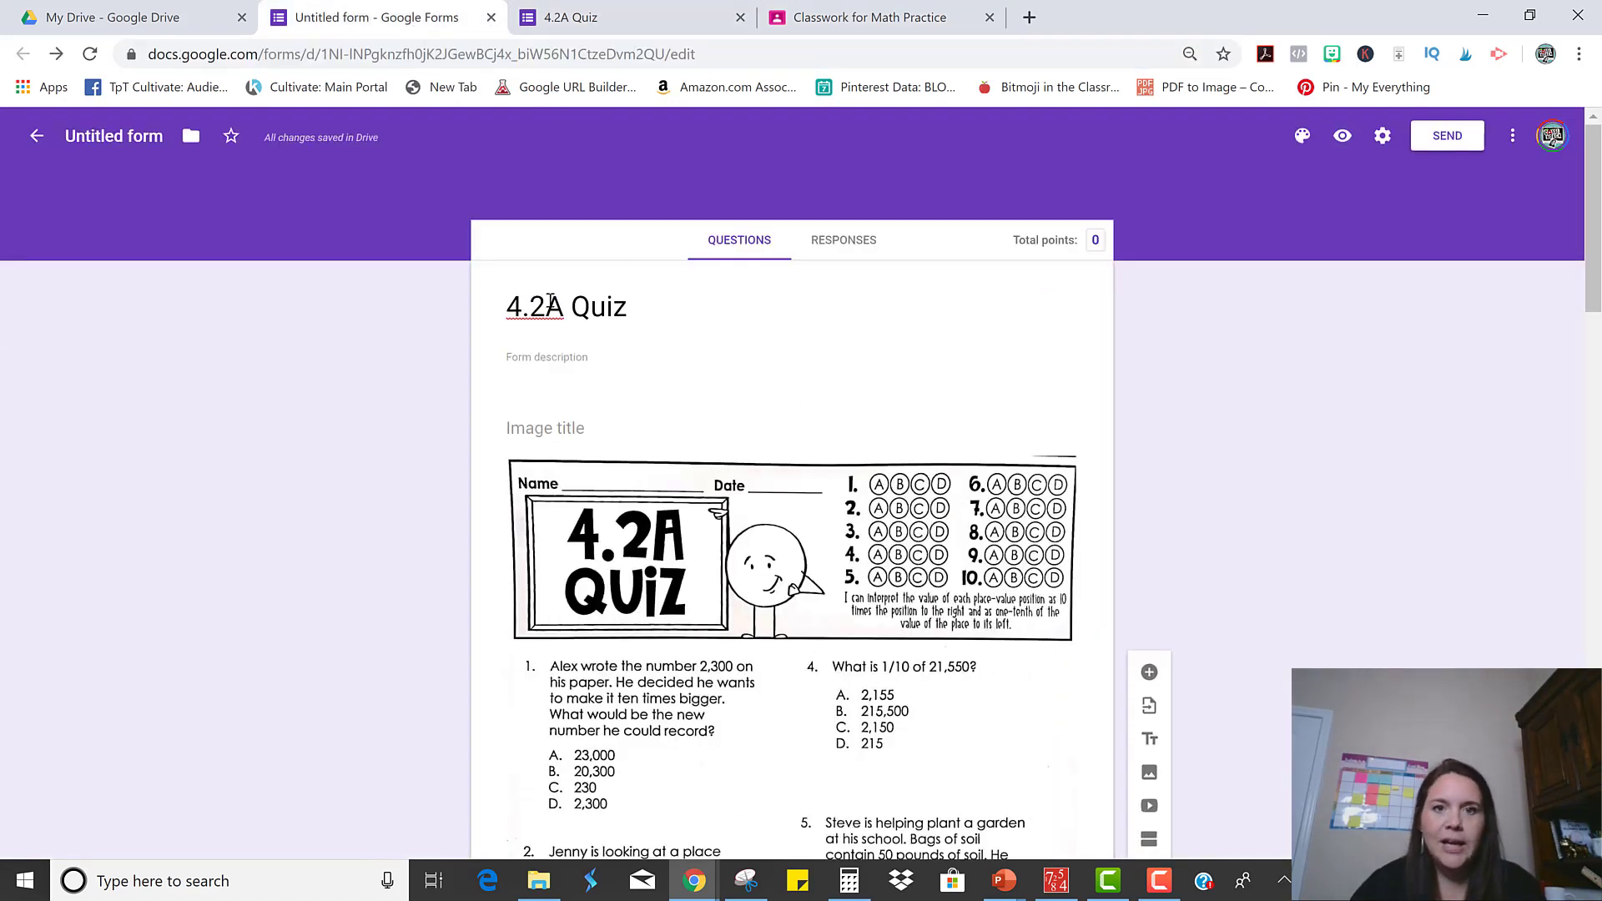
{"action": "left_click", "coordinate": [845, 251]}
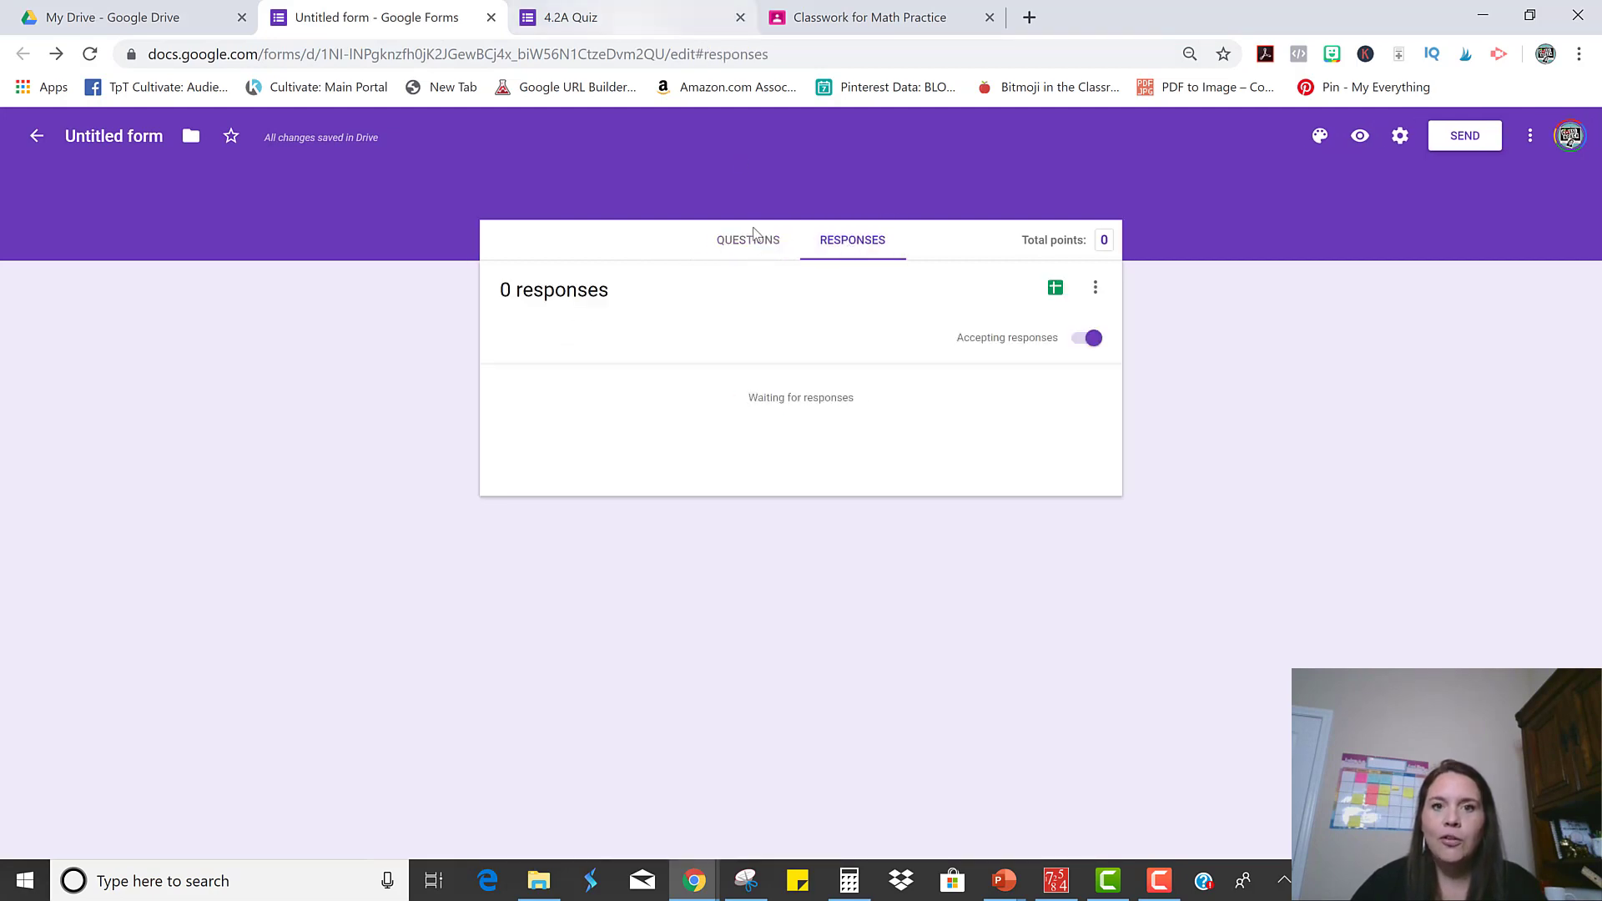
On the live 4.2A Quiz, pick C for question 1, B for question 2, D for question 3, and submit
{"action": "left_click", "coordinate": [652, 33]}
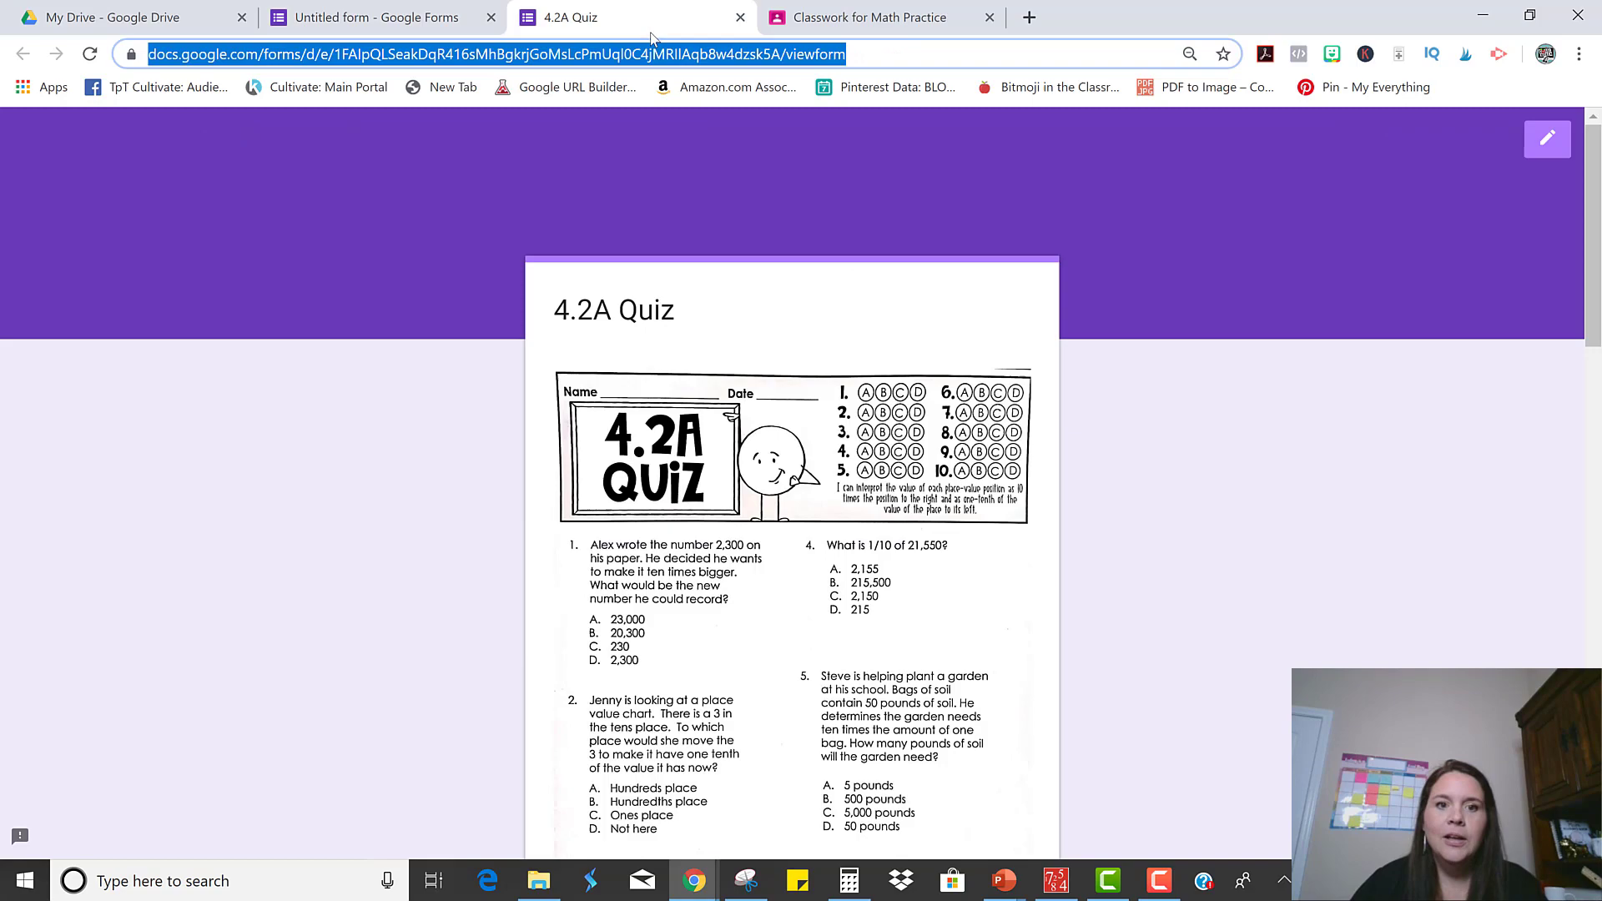
{"action": "scroll", "coordinate": [679, 615], "scroll_direction": "down", "scroll_amount": 10}
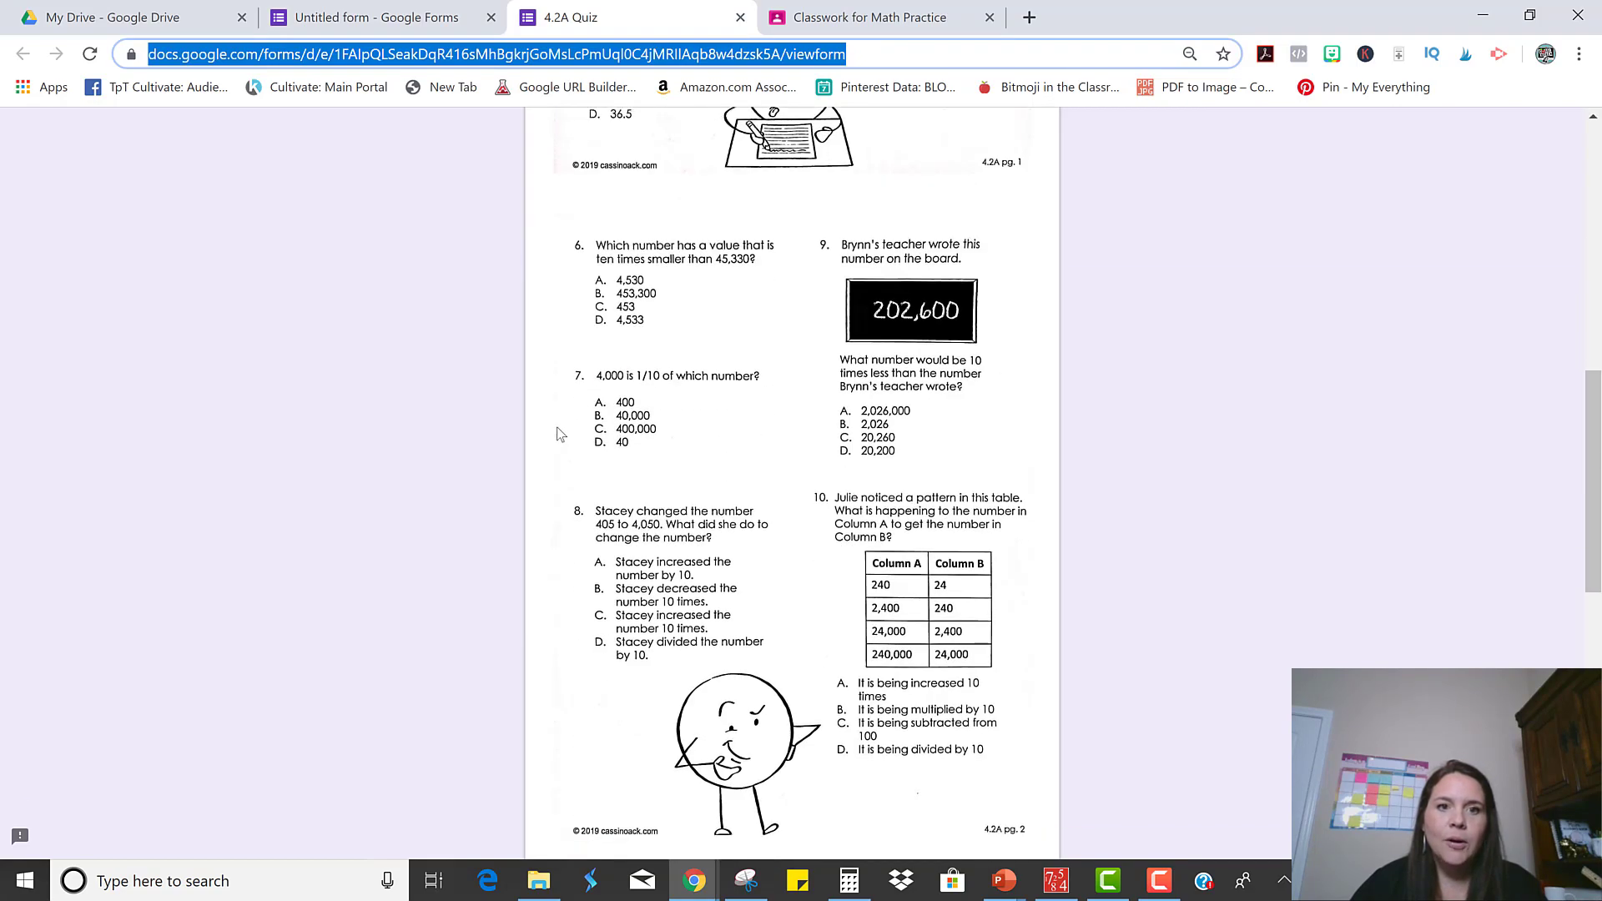
{"action": "scroll", "coordinate": [559, 434], "scroll_direction": "down", "scroll_amount": 10}
{"action": "left_click", "coordinate": [562, 266]}
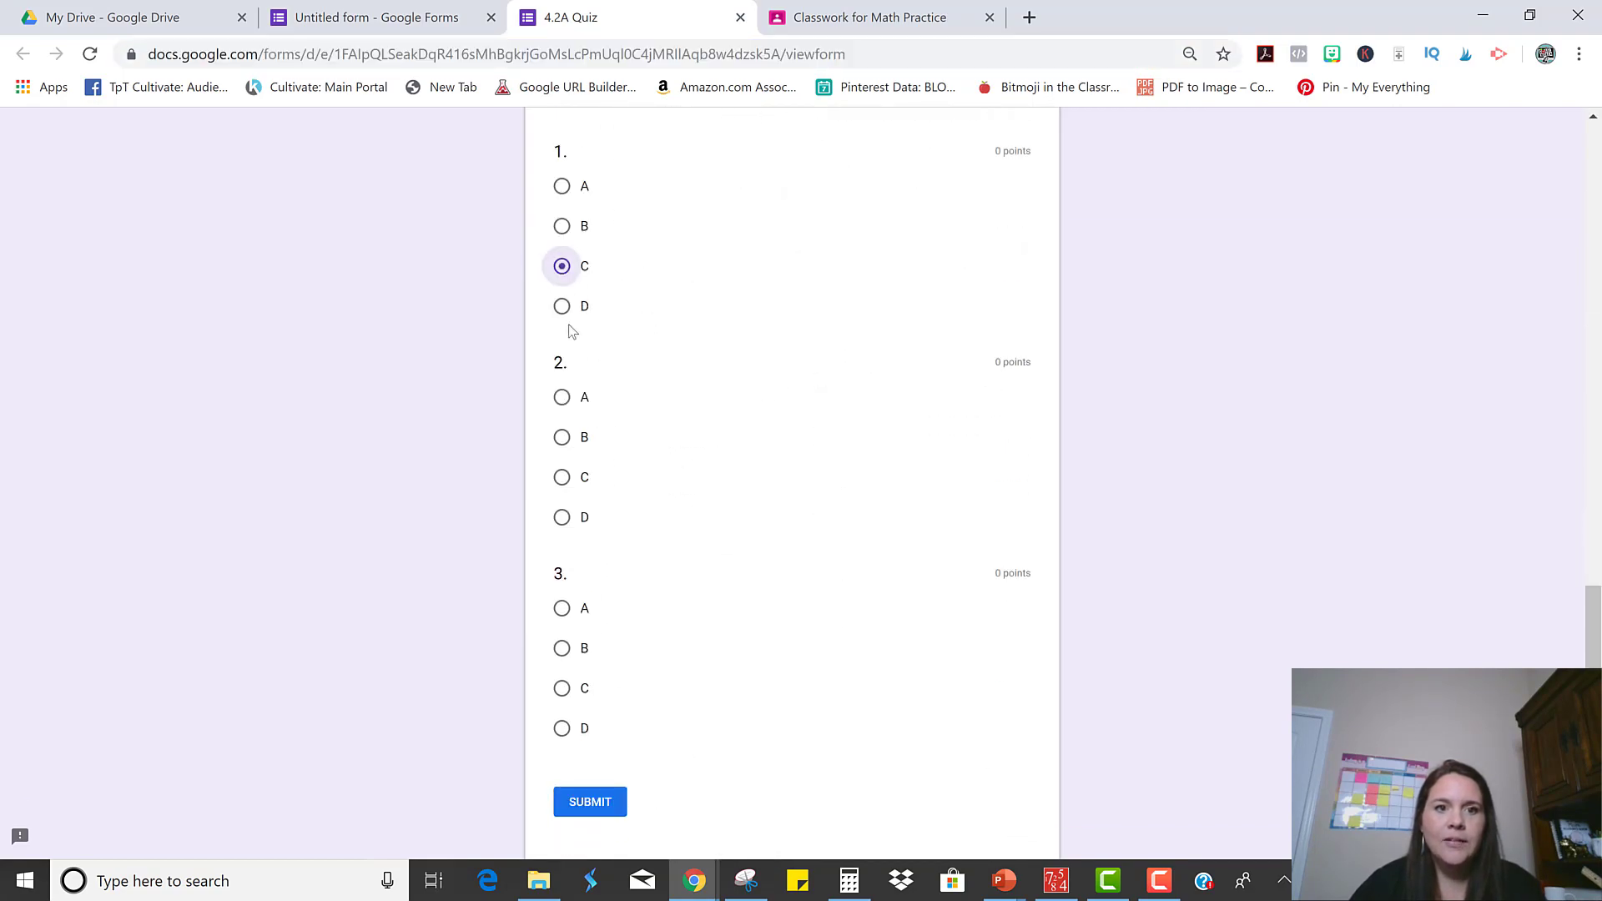
{"action": "left_click", "coordinate": [561, 438]}
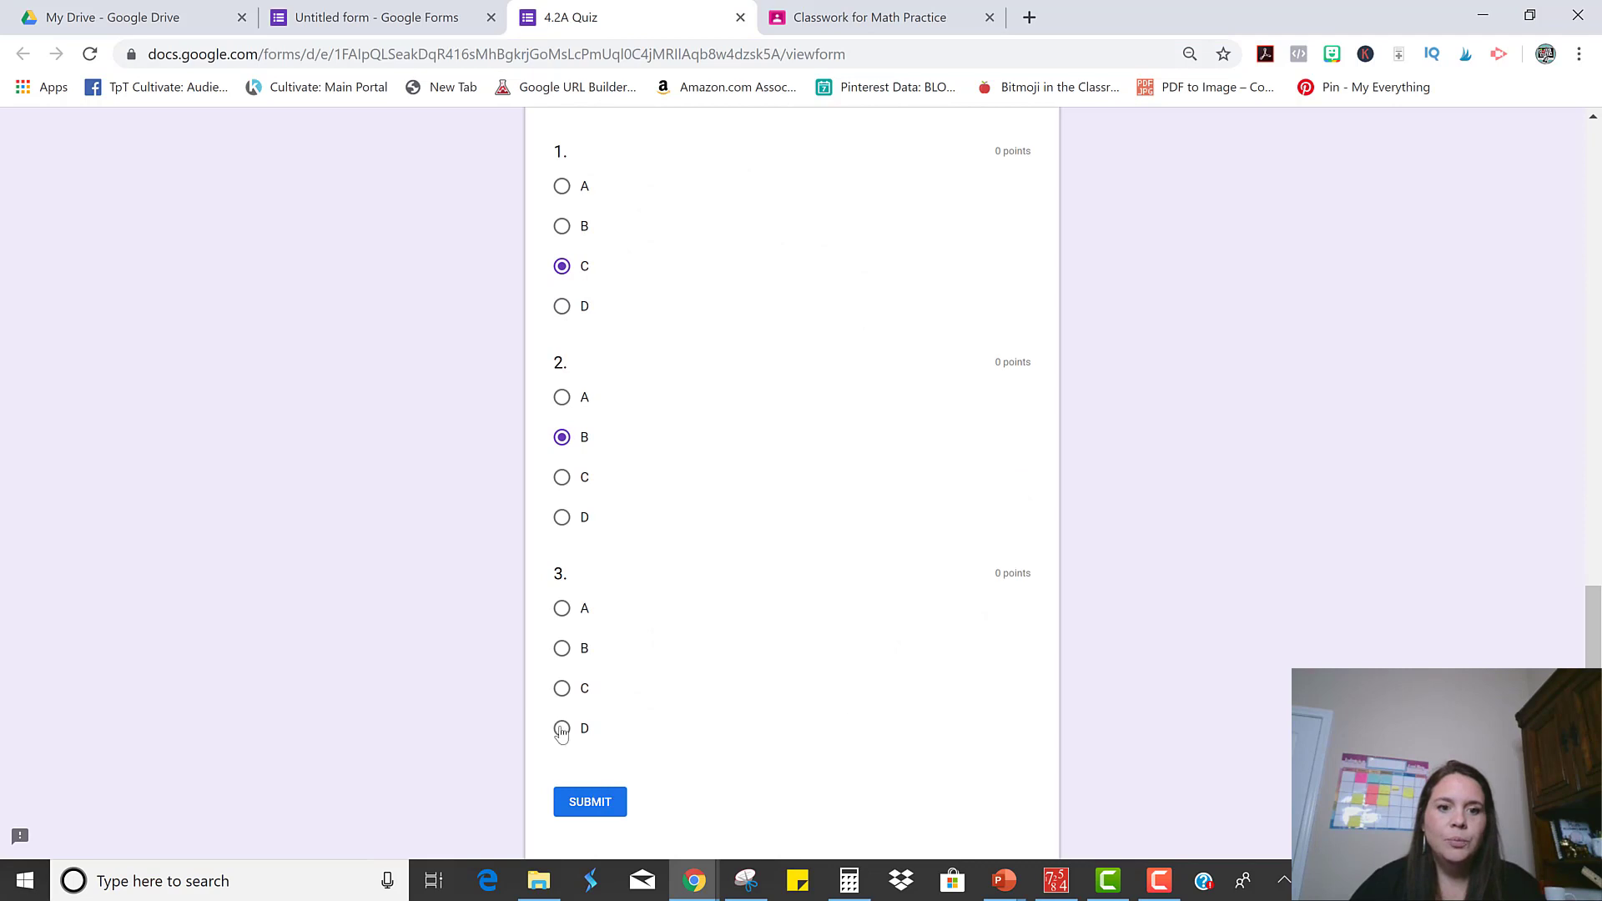
{"action": "left_click", "coordinate": [561, 728]}
{"action": "left_click", "coordinate": [610, 803]}
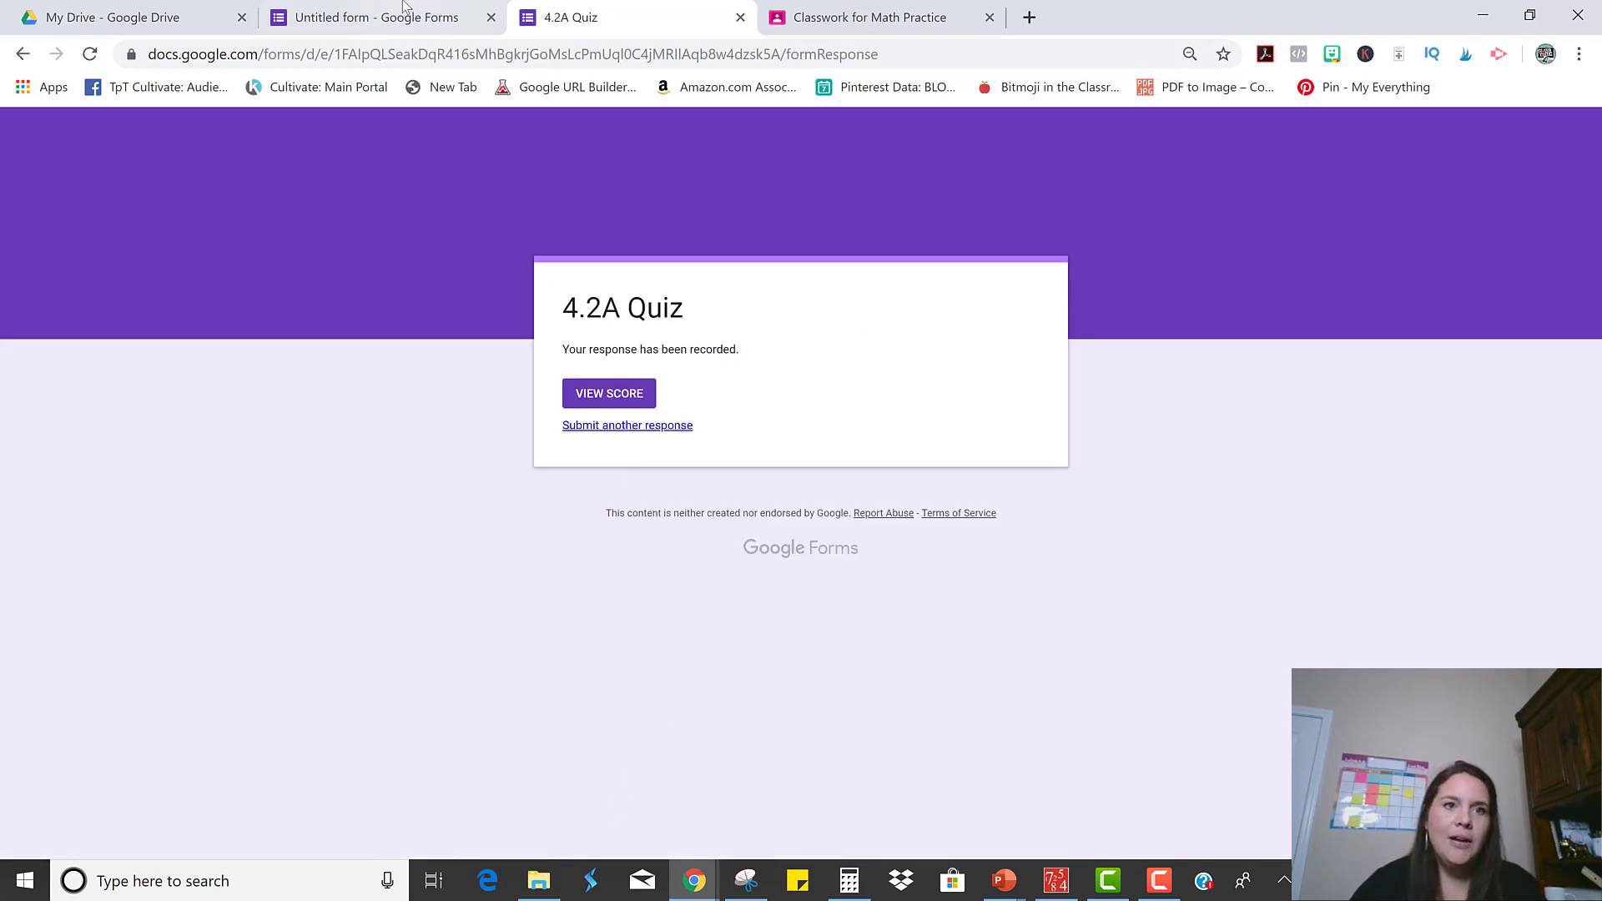
Switch back to the Untitled form editor tab to find the newly recorded response
{"action": "left_click", "coordinate": [403, 15]}
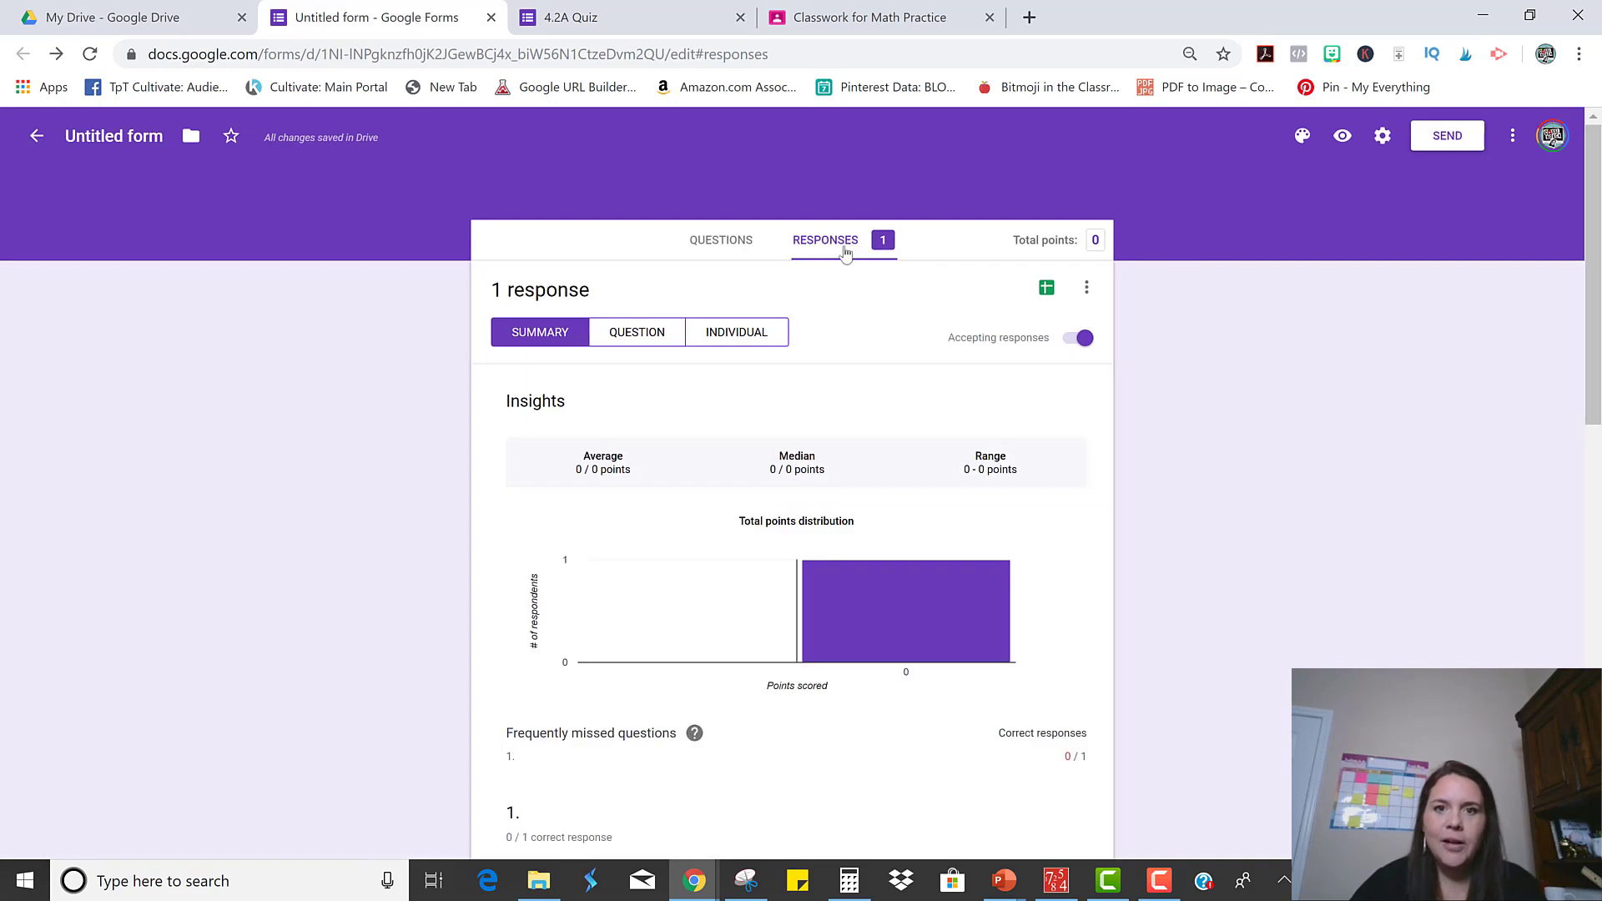